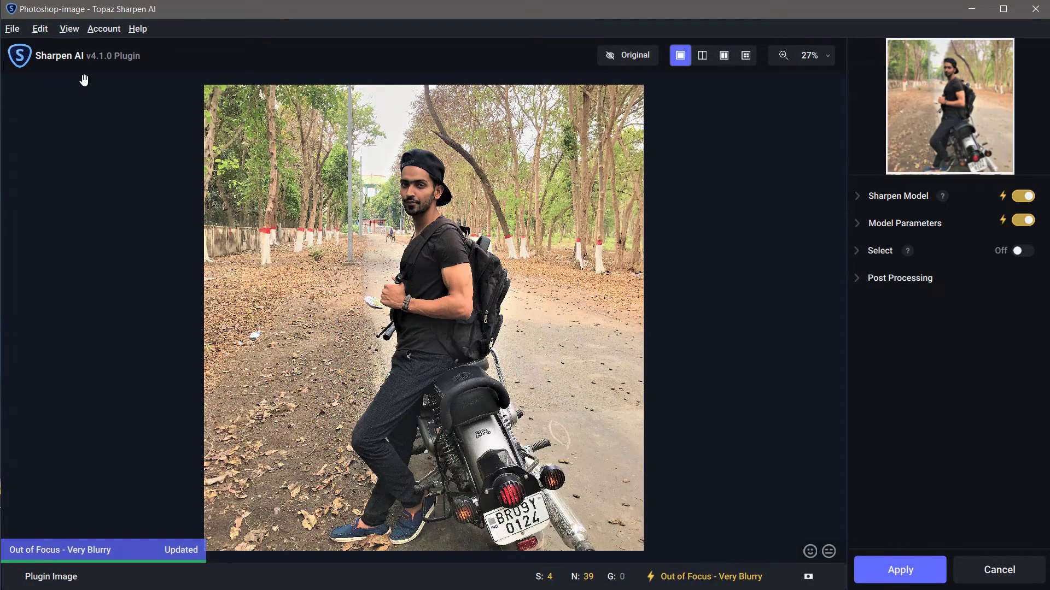
pyautogui.click(861, 198)
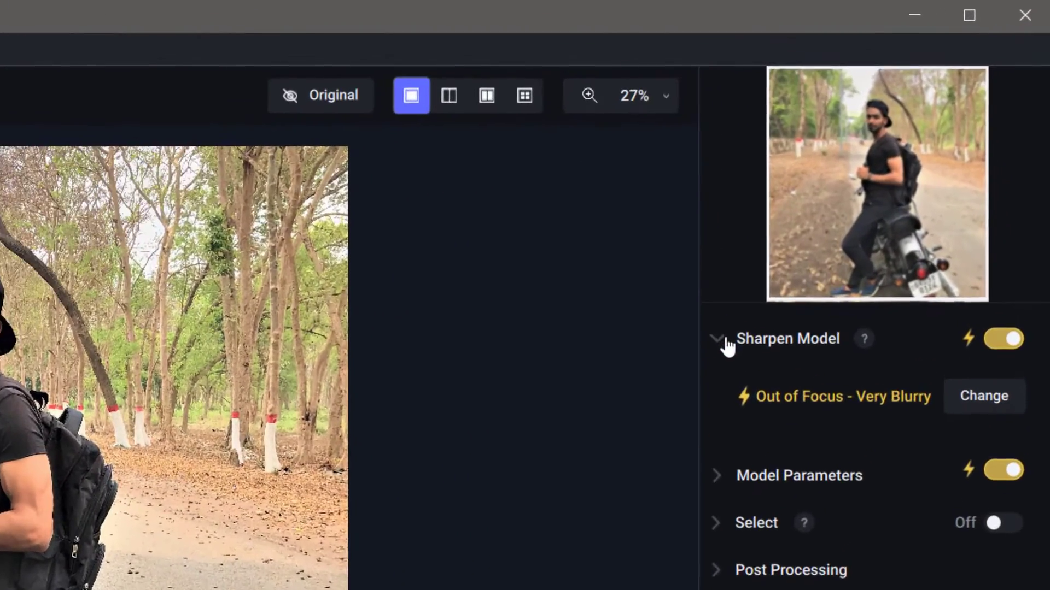
pyautogui.click(861, 202)
pyautogui.click(717, 388)
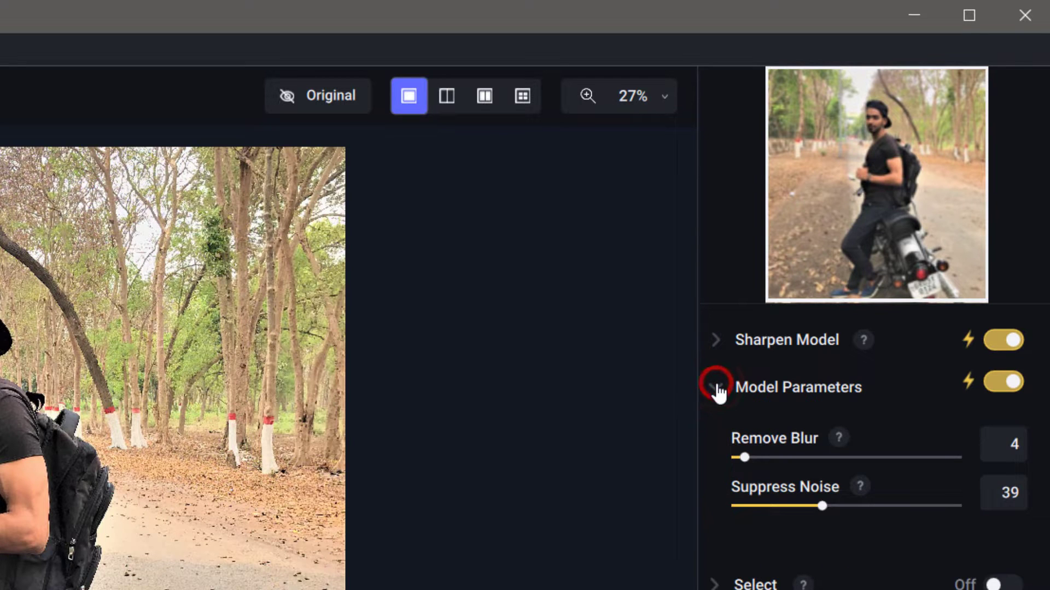
pyautogui.click(716, 388)
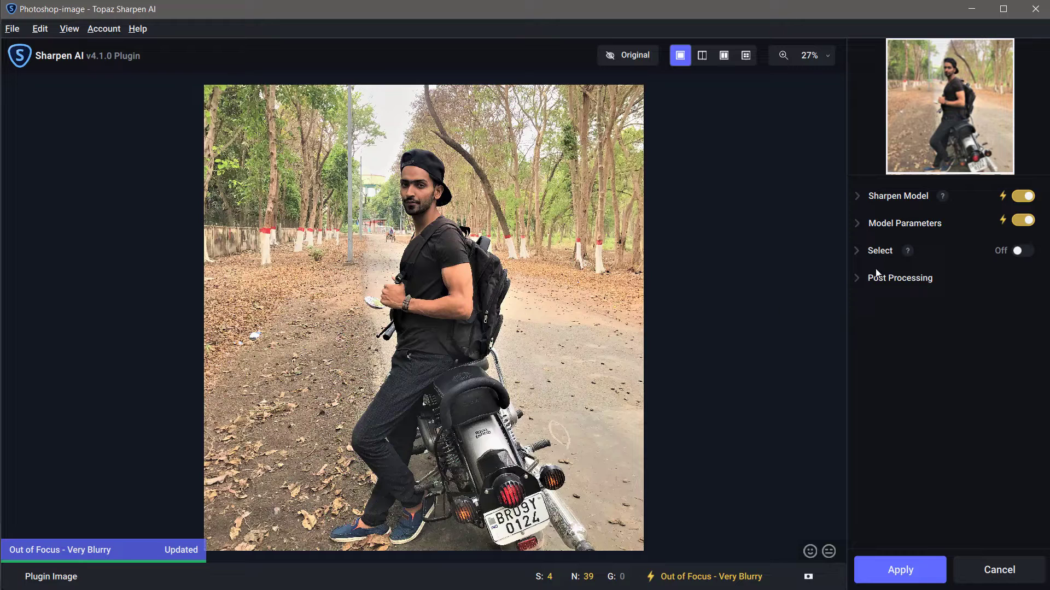
# Limit sharpening to the Auto - Subjects mask and show its red overlay in Refine.
pyautogui.click(861, 255)
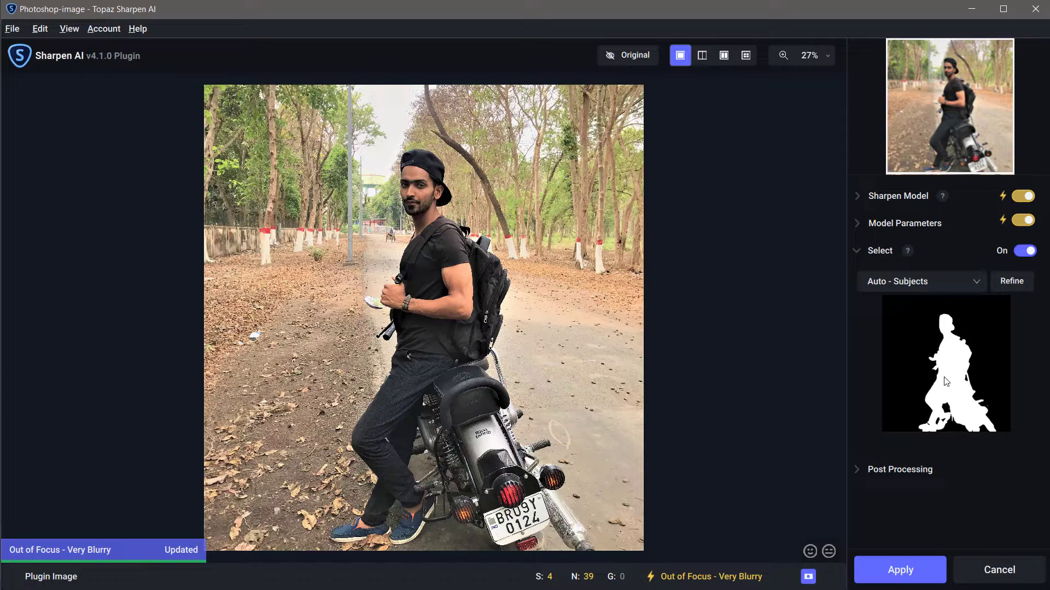
pyautogui.click(1011, 281)
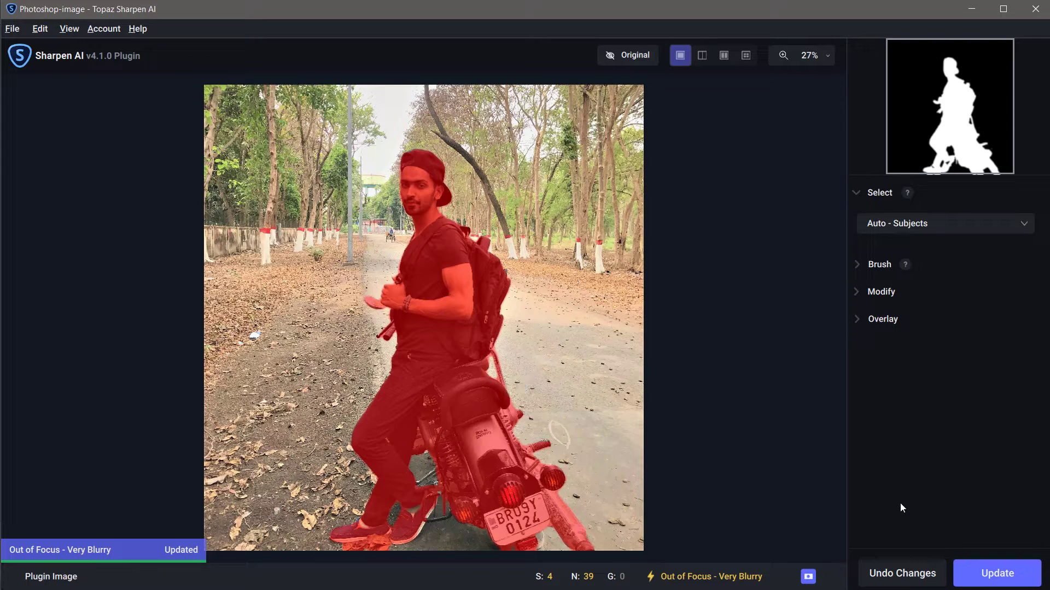
# Re-check the Auto - Subjects mask overlay, keeping Subjects as the mask type.
pyautogui.click(992, 575)
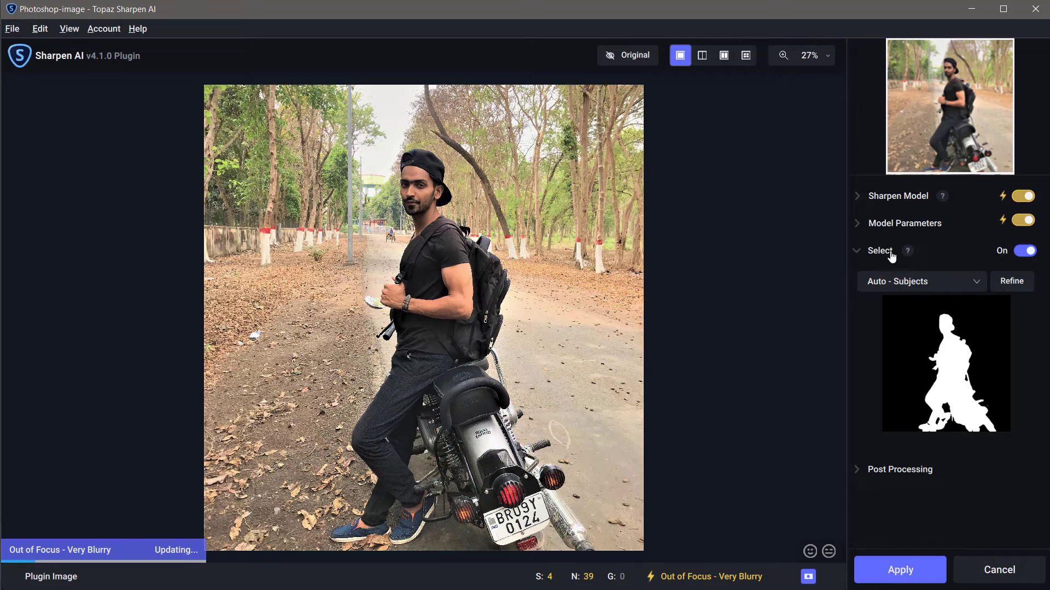
pyautogui.click(1009, 281)
pyautogui.click(970, 574)
pyautogui.click(892, 283)
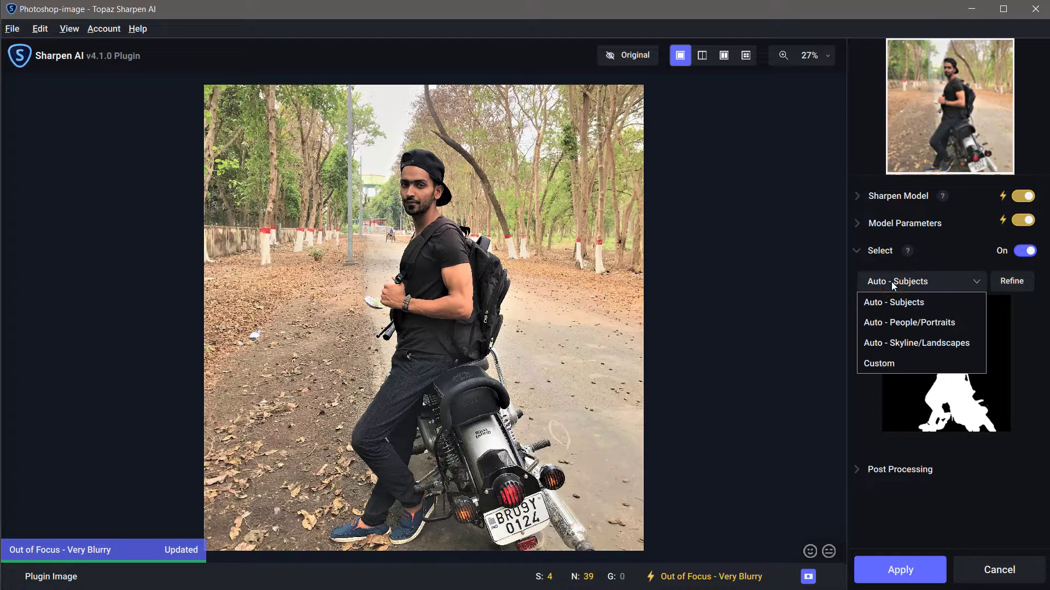
pyautogui.click(892, 282)
pyautogui.click(891, 282)
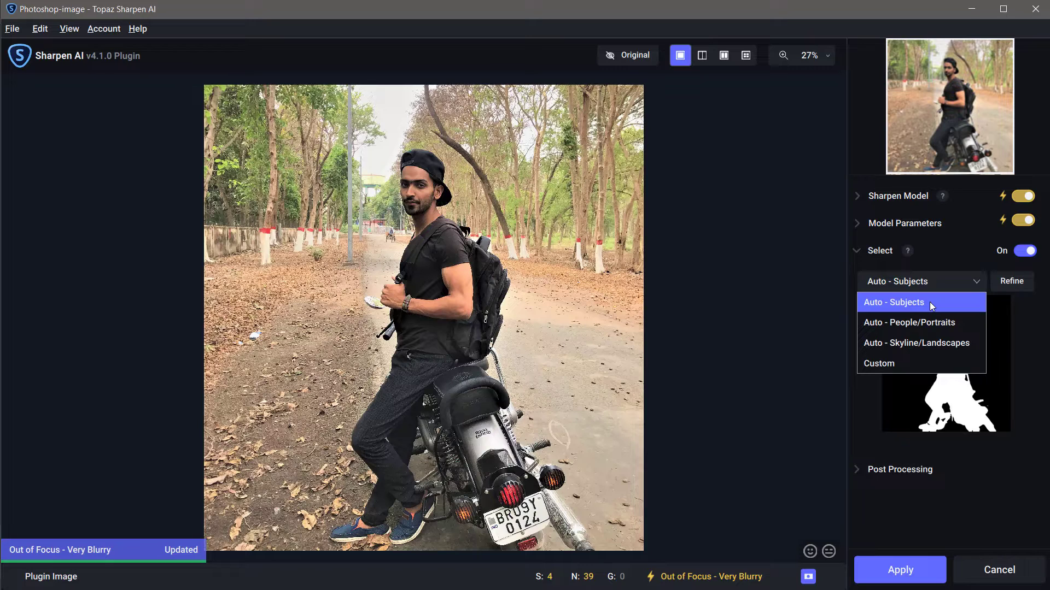
pyautogui.click(920, 280)
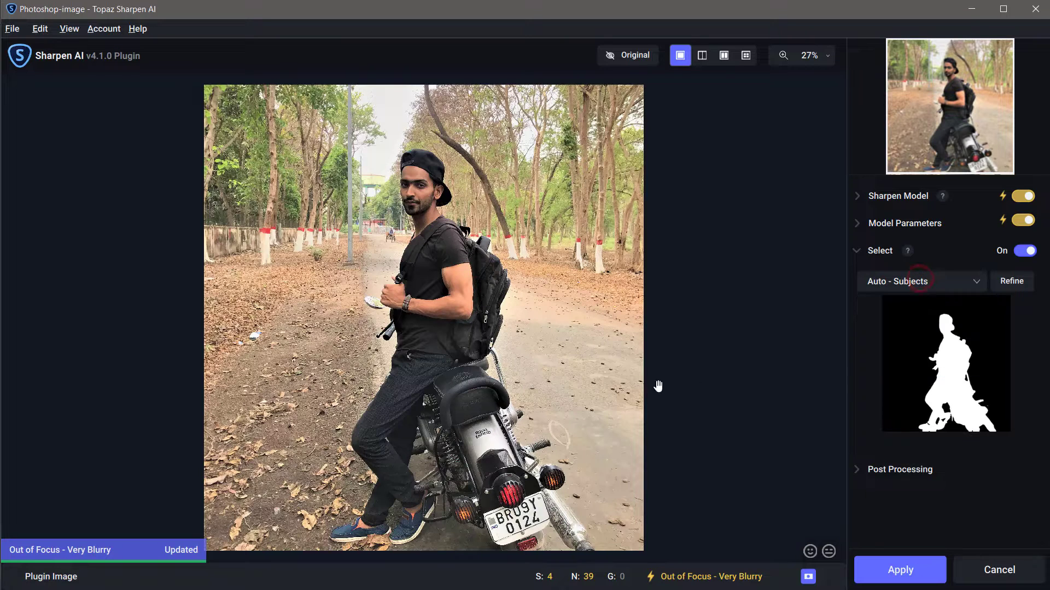
pyautogui.click(1012, 282)
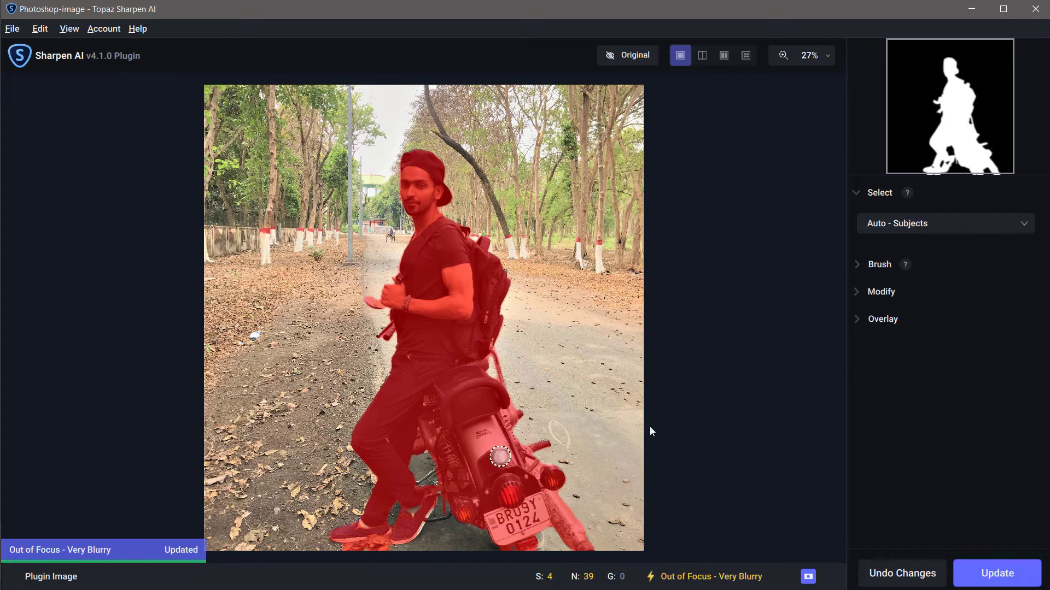
pyautogui.click(987, 572)
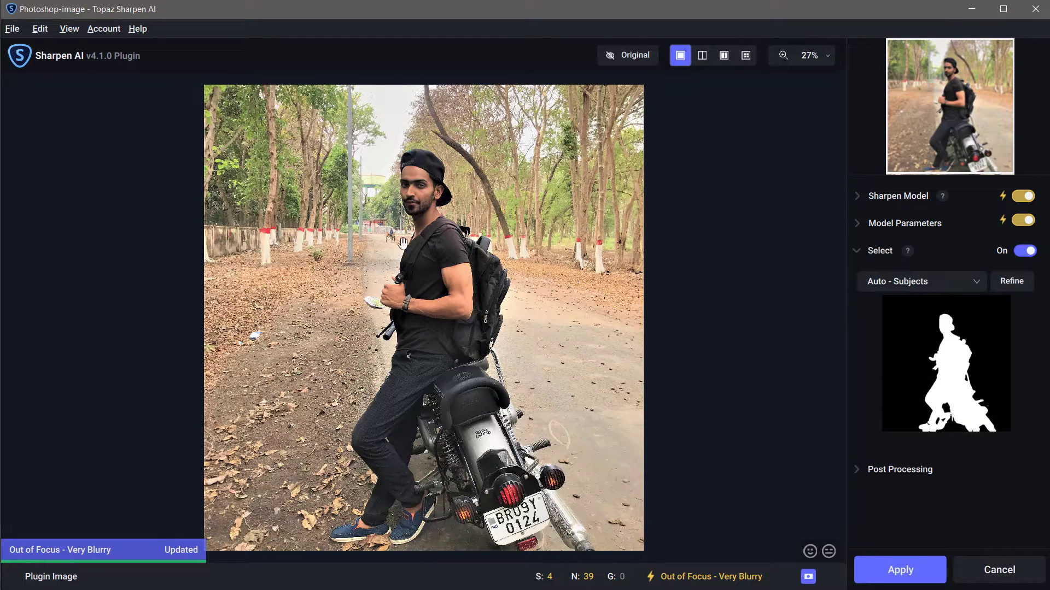
# Switch the mask to Auto - People/Portraits and confirm it covers only the man.
pyautogui.click(879, 281)
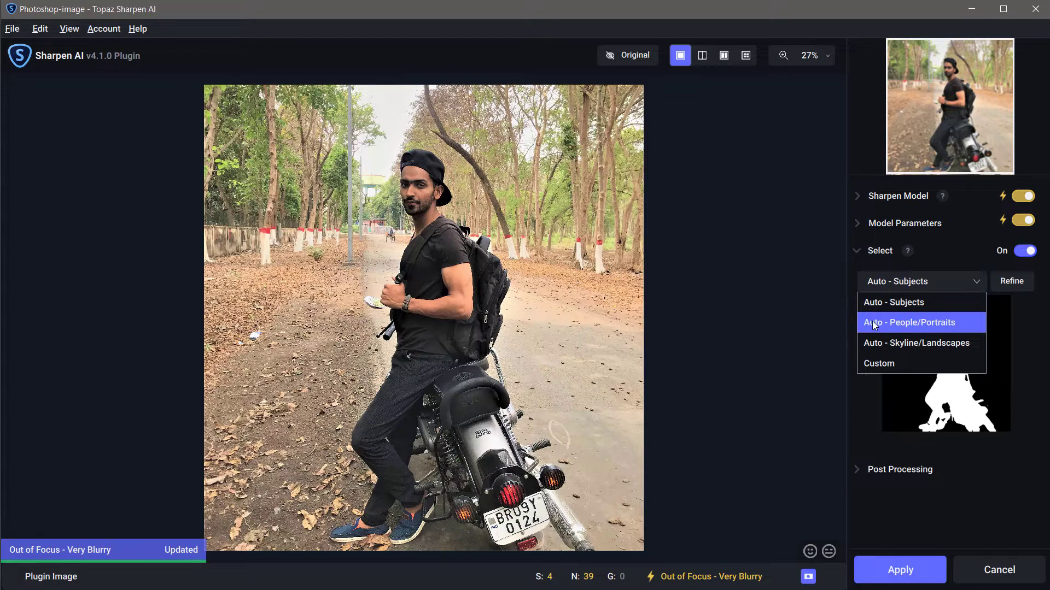
pyautogui.click(946, 327)
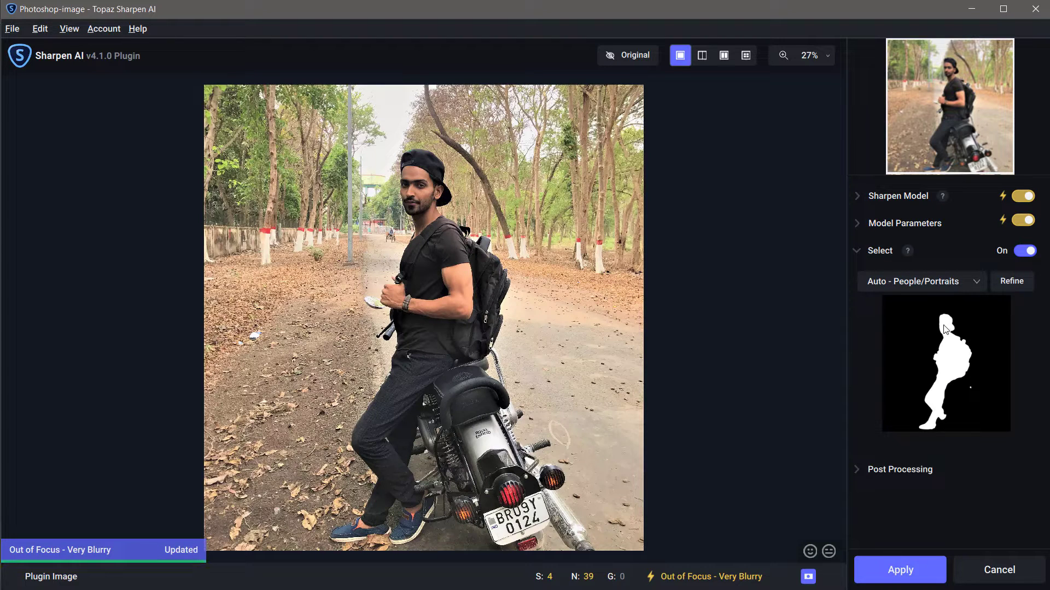
pyautogui.click(1012, 281)
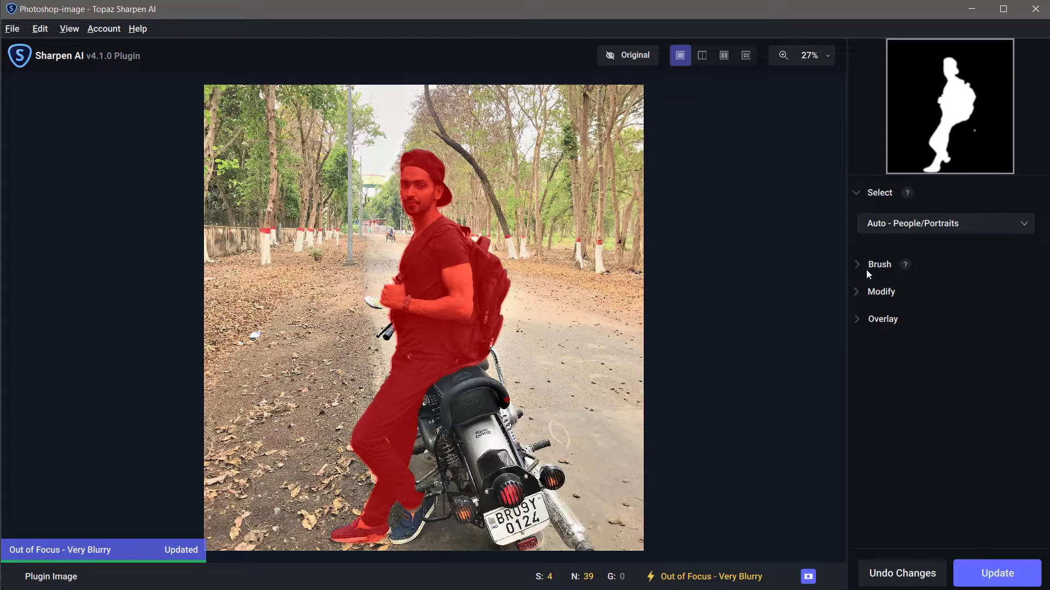
pyautogui.click(999, 579)
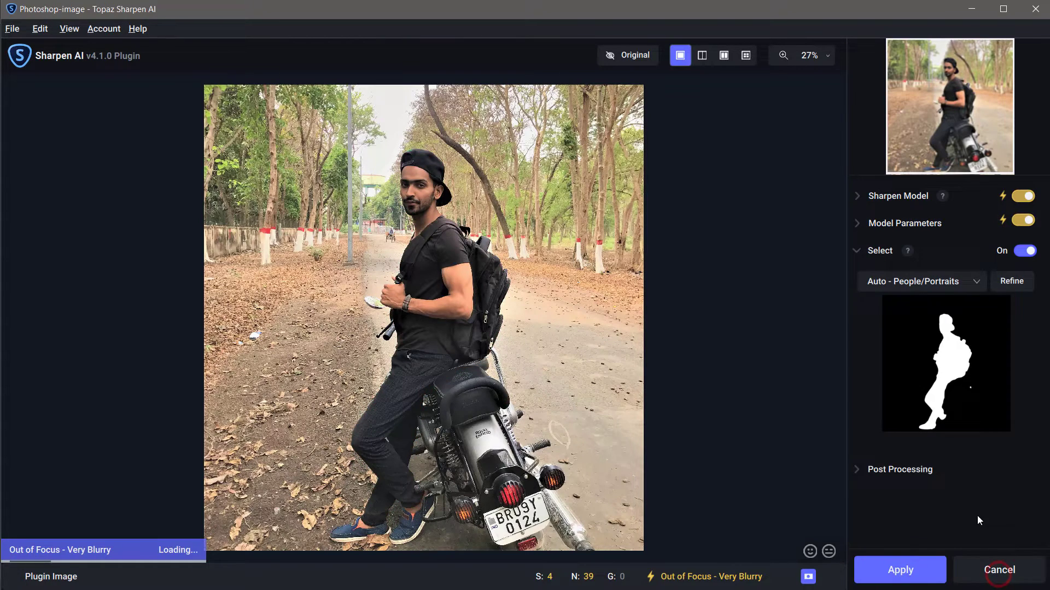
# Try the Auto - Skyline/Landscapes mask and preview it over the photo.
pyautogui.click(907, 282)
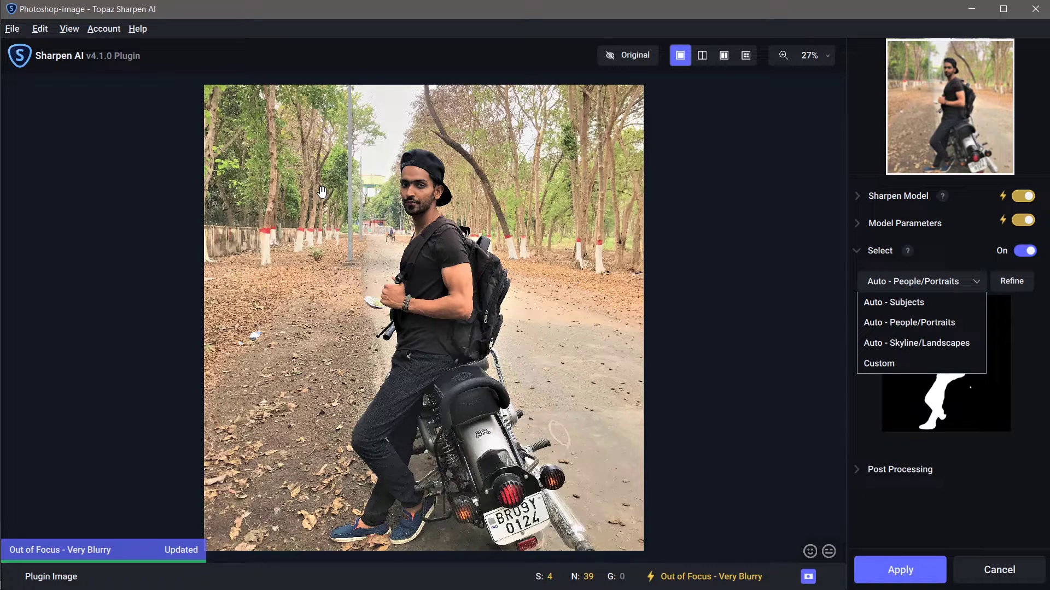
pyautogui.click(911, 344)
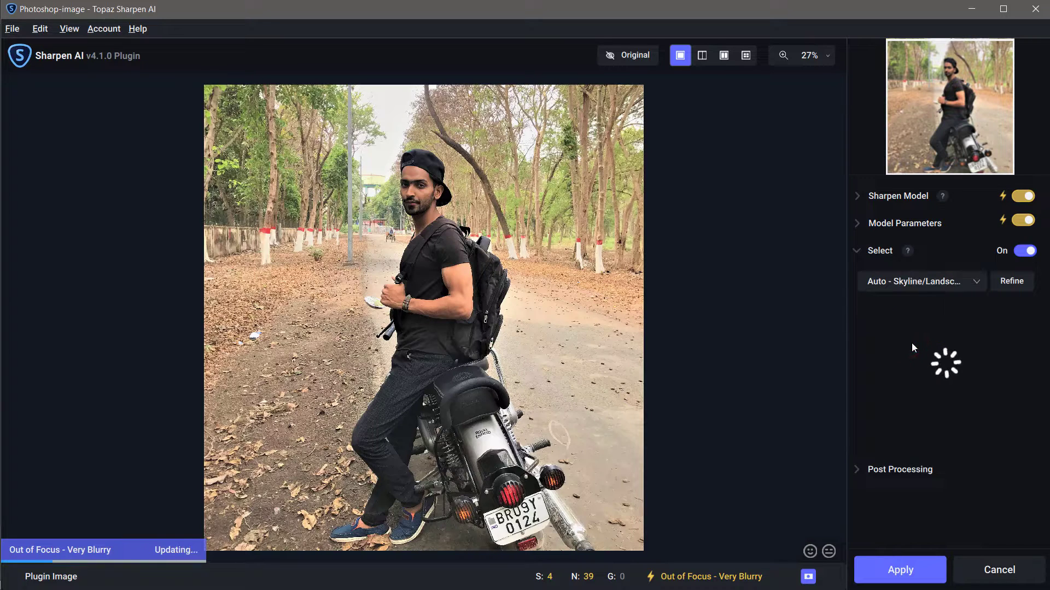
pyautogui.click(1011, 281)
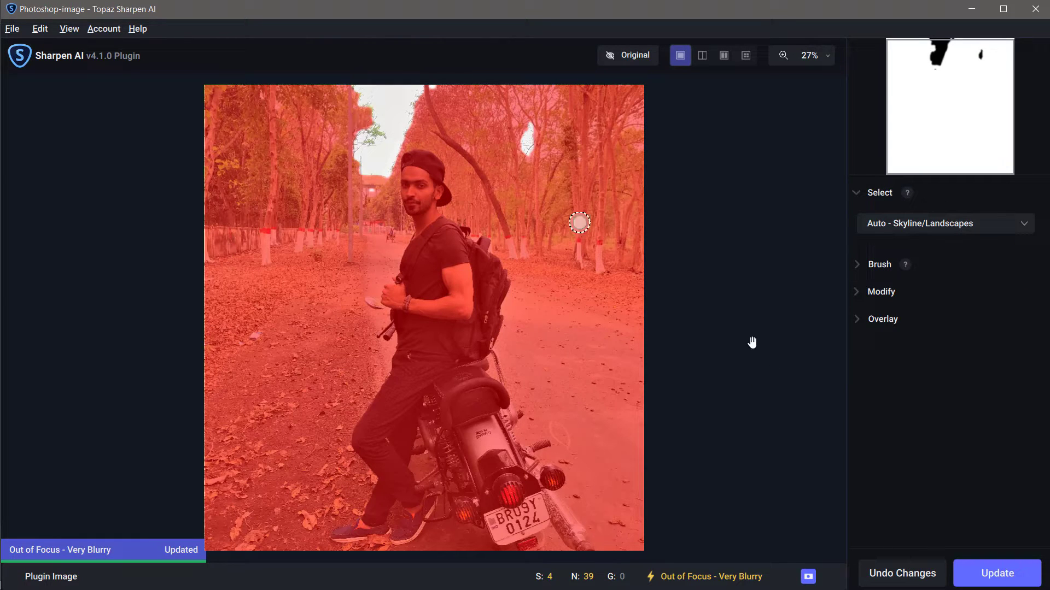
pyautogui.click(992, 577)
# Try a Custom mask, then return the mask type to Auto - Subjects.
pyautogui.click(965, 281)
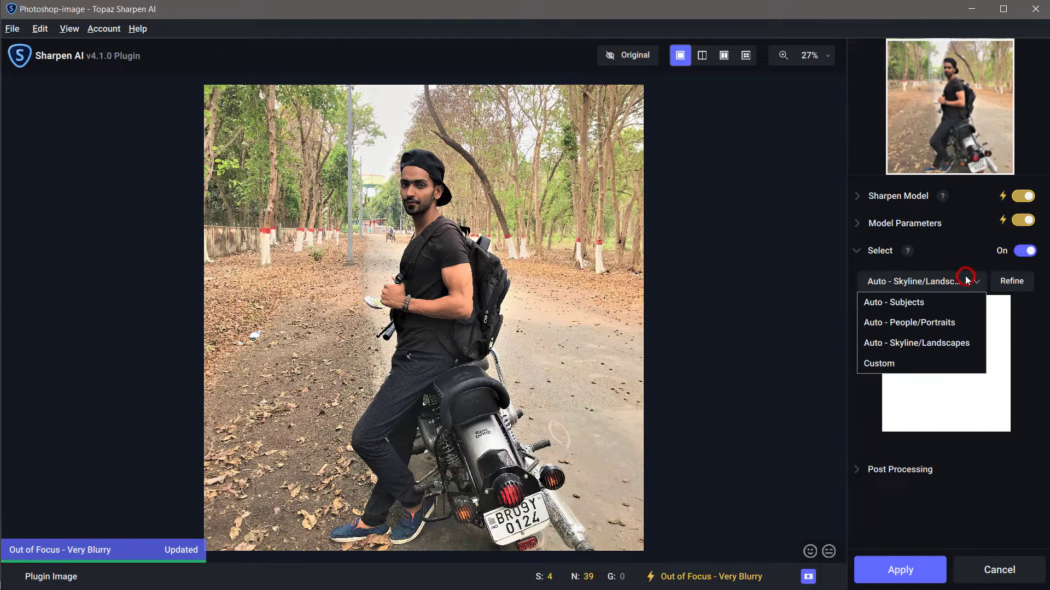
pyautogui.click(894, 363)
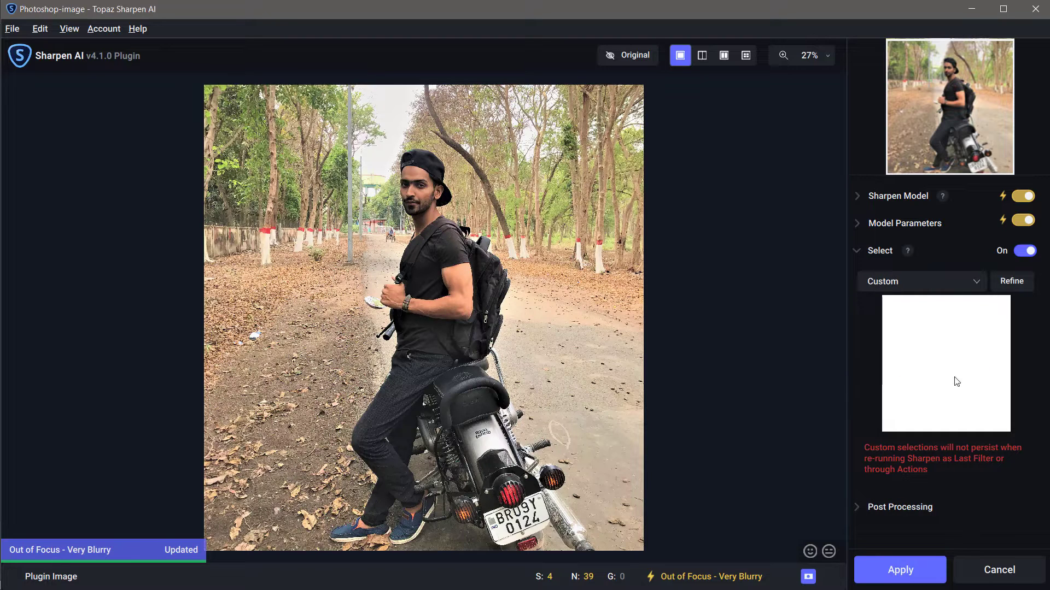
pyautogui.click(976, 281)
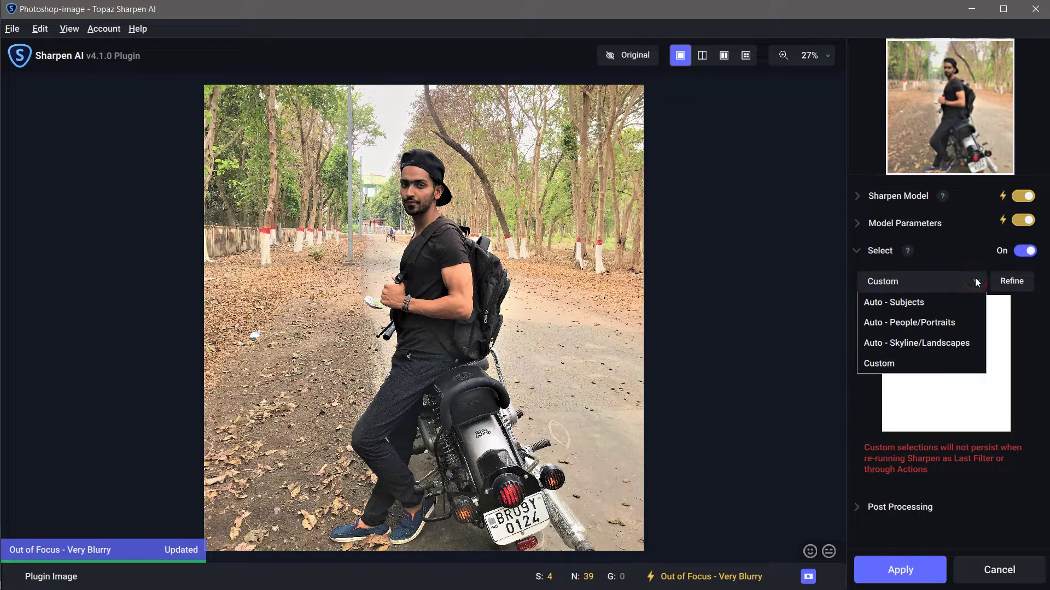
pyautogui.click(896, 301)
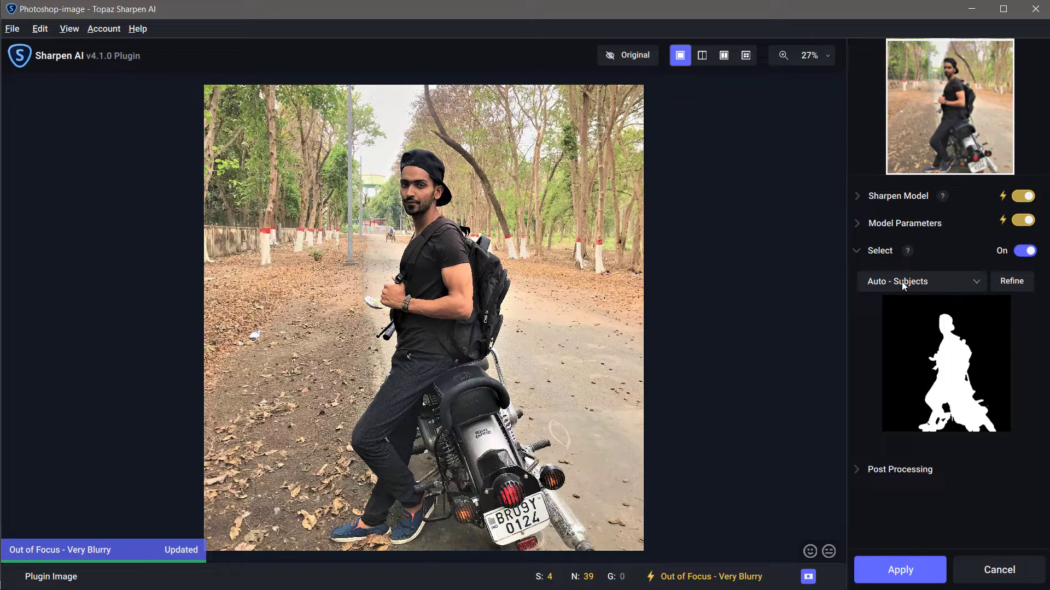
# Refine the Subjects mask at Zoom 100%, panning down to the man's feet and motorcycle.
pyautogui.click(1011, 282)
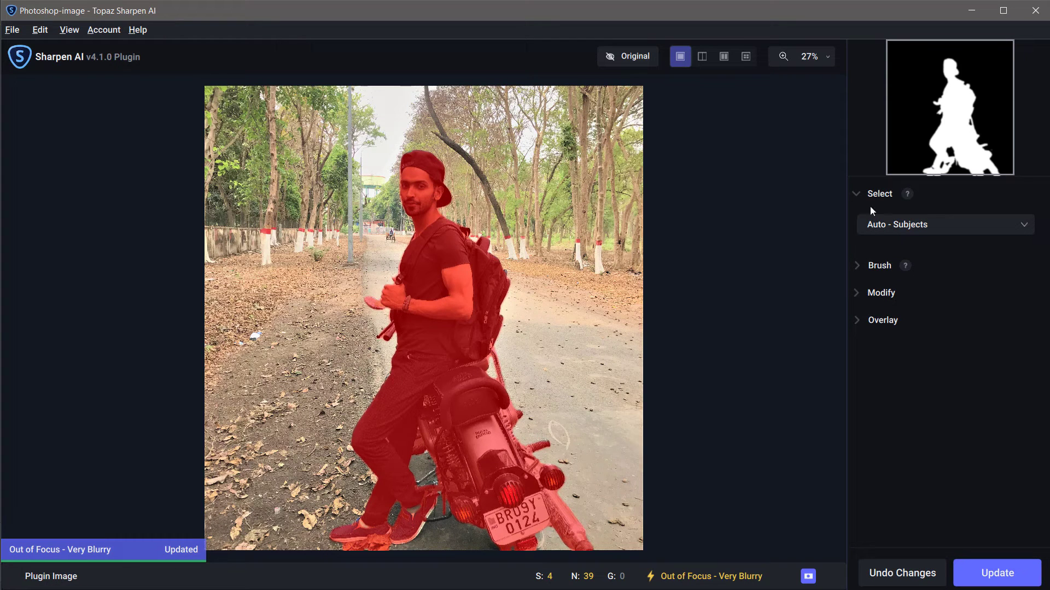
pyautogui.click(831, 62)
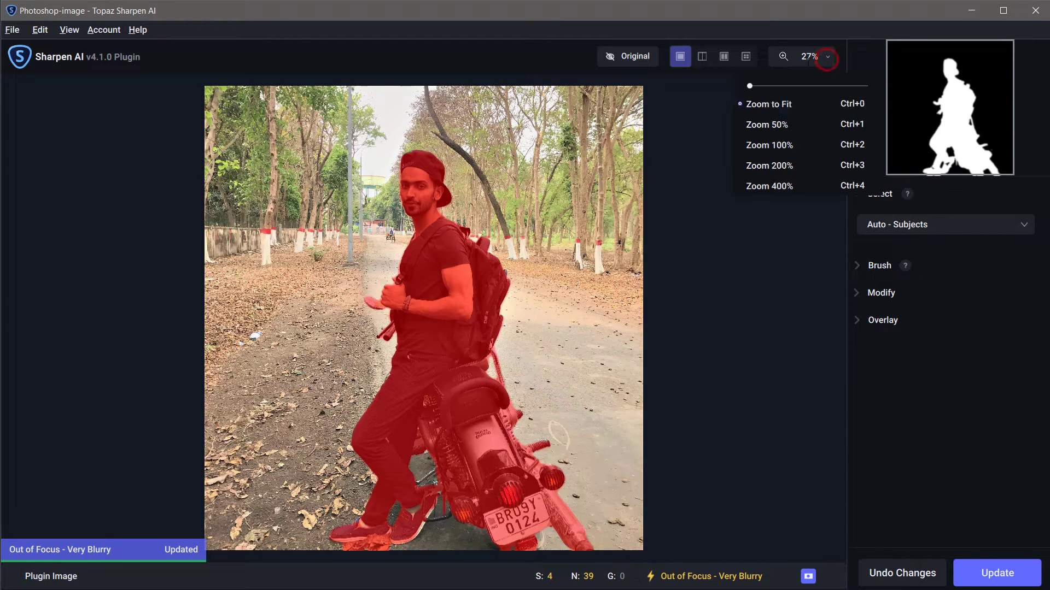
pyautogui.click(777, 143)
pyautogui.moveTo(894, 118)
pyautogui.mouseDown()
pyautogui.moveTo(949, 74)
pyautogui.moveTo(955, 108)
pyautogui.mouseUp()
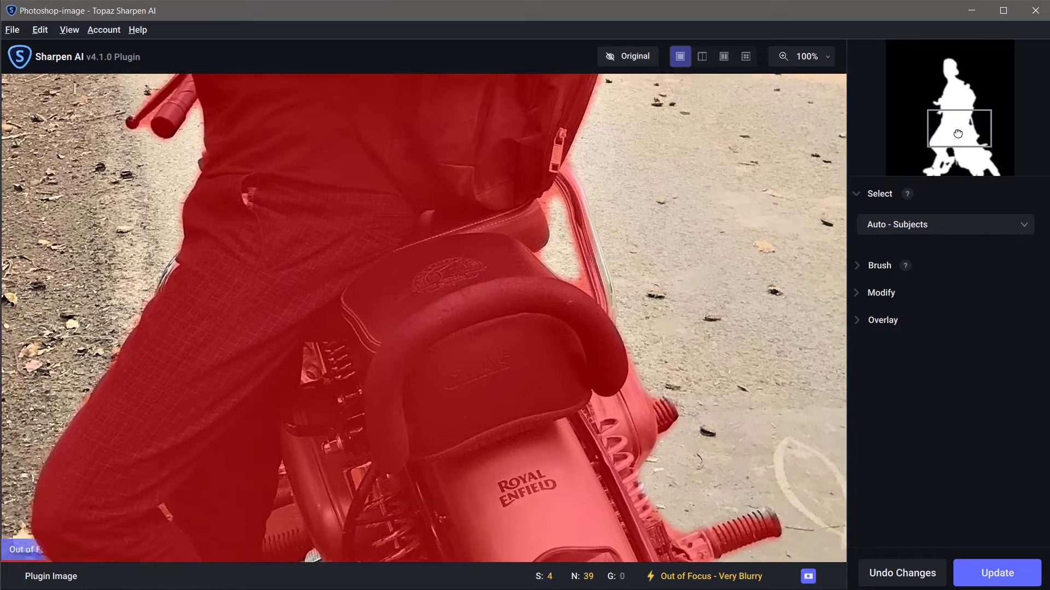
pyautogui.moveTo(956, 107)
pyautogui.mouseDown()
pyautogui.moveTo(969, 151)
pyautogui.moveTo(934, 163)
pyautogui.mouseUp()
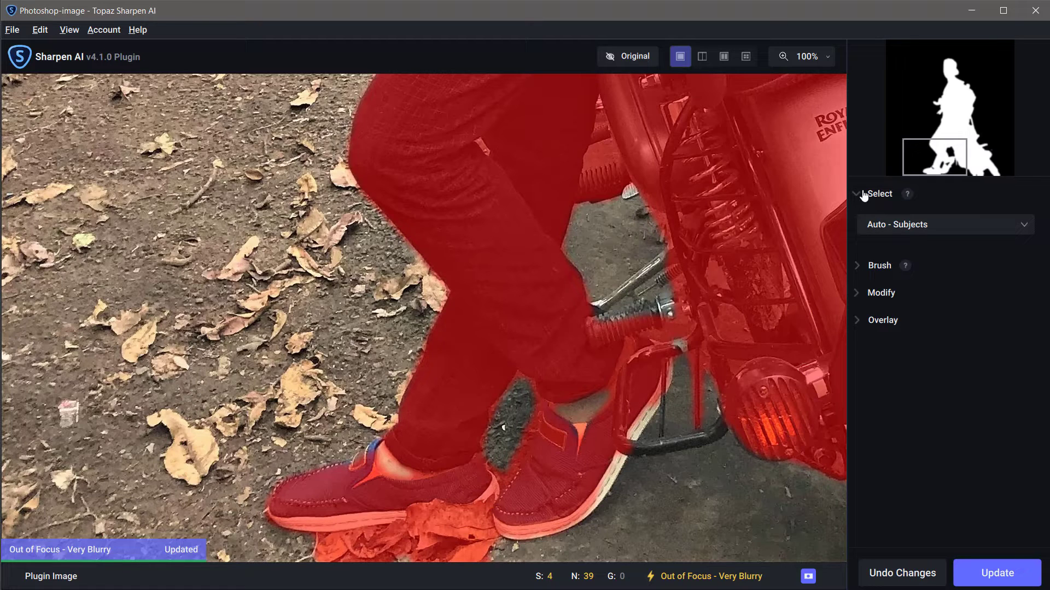
pyautogui.click(1023, 227)
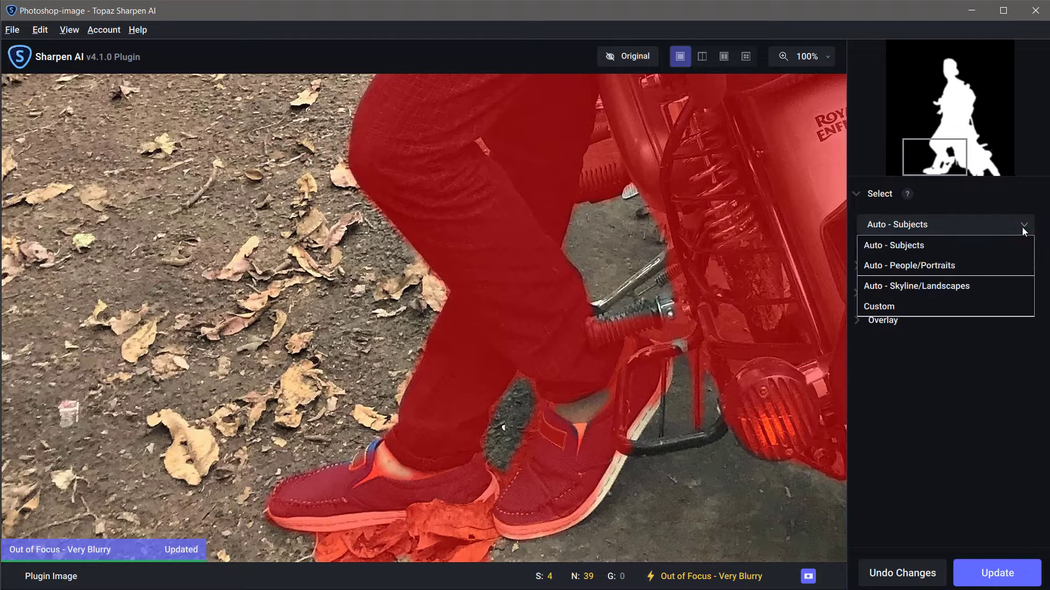
pyautogui.click(1022, 227)
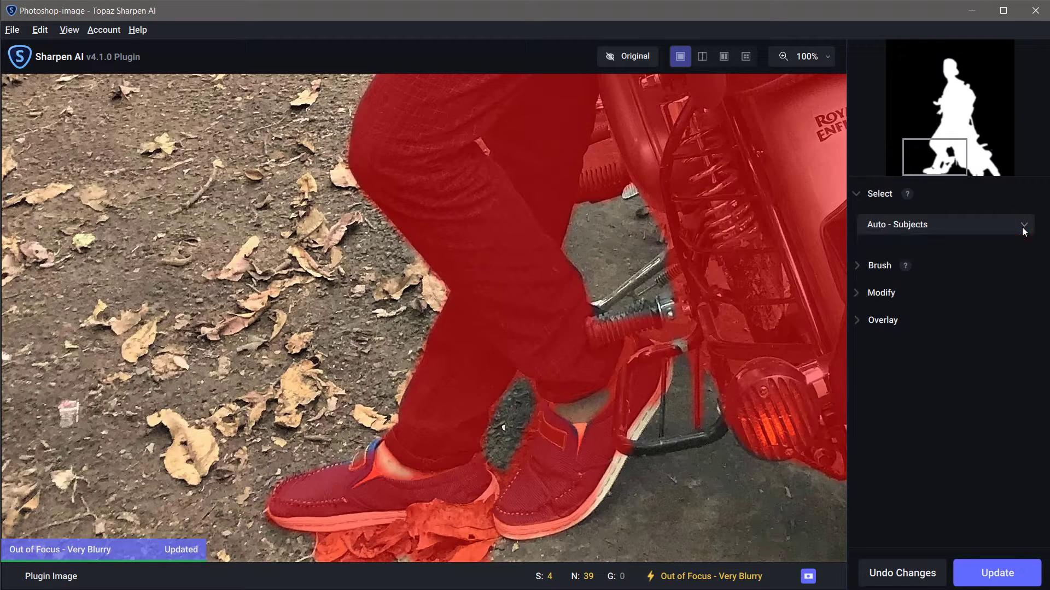
# Make the brush fully hard and subtract the stray mask stroke from the ground.
pyautogui.click(857, 268)
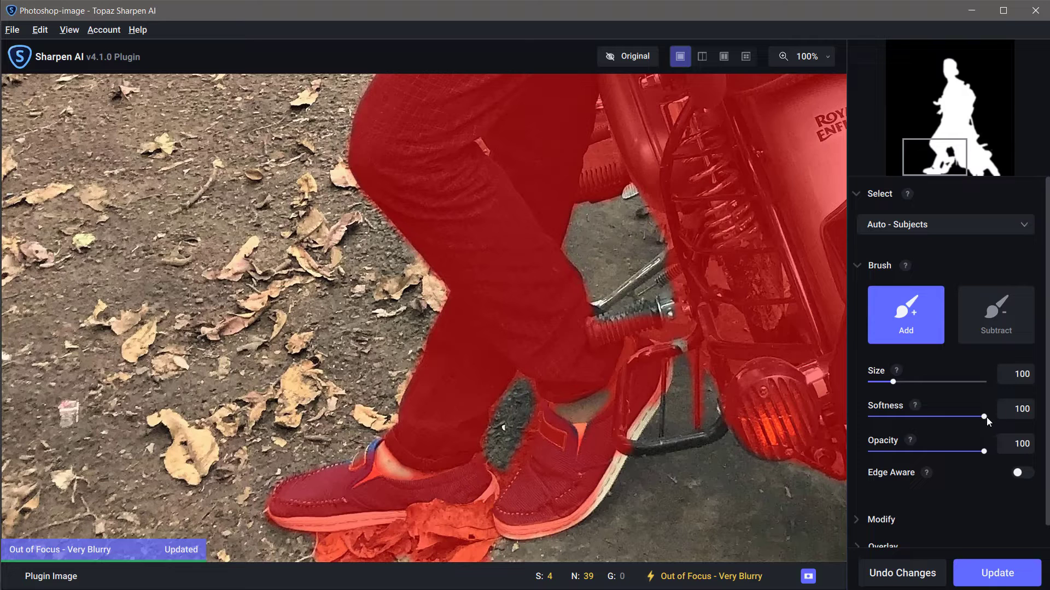
pyautogui.moveTo(984, 416); pyautogui.dragTo(849, 424)
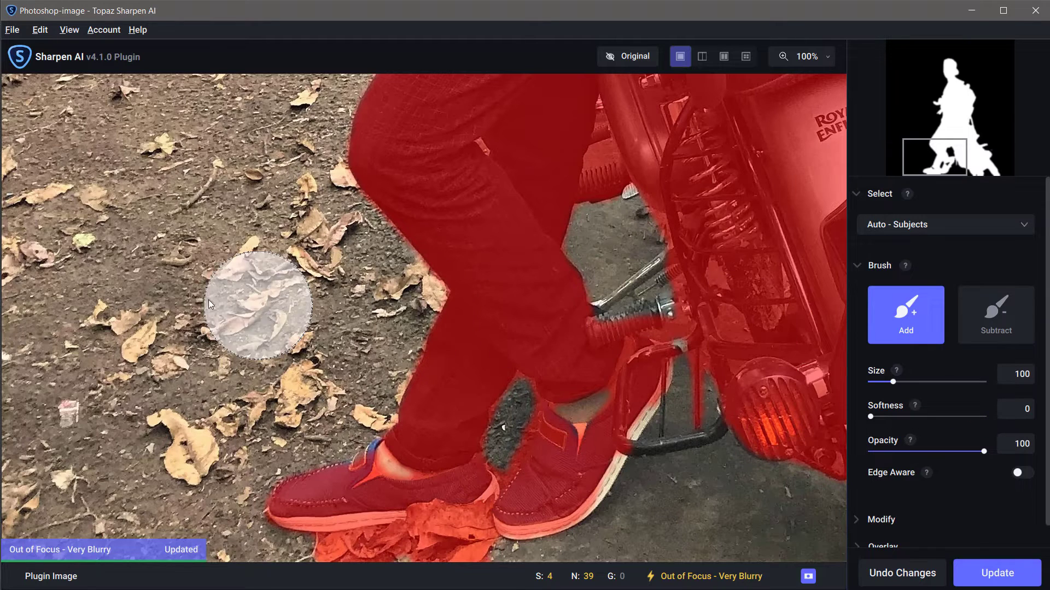
pyautogui.moveTo(195, 175); pyautogui.dragTo(106, 429)
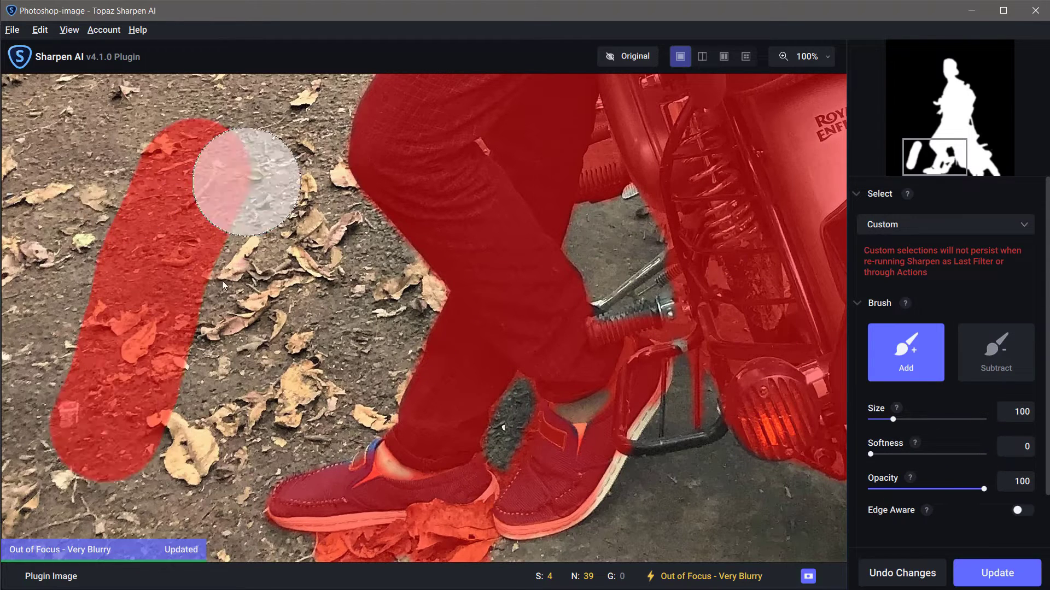
pyautogui.click(996, 353)
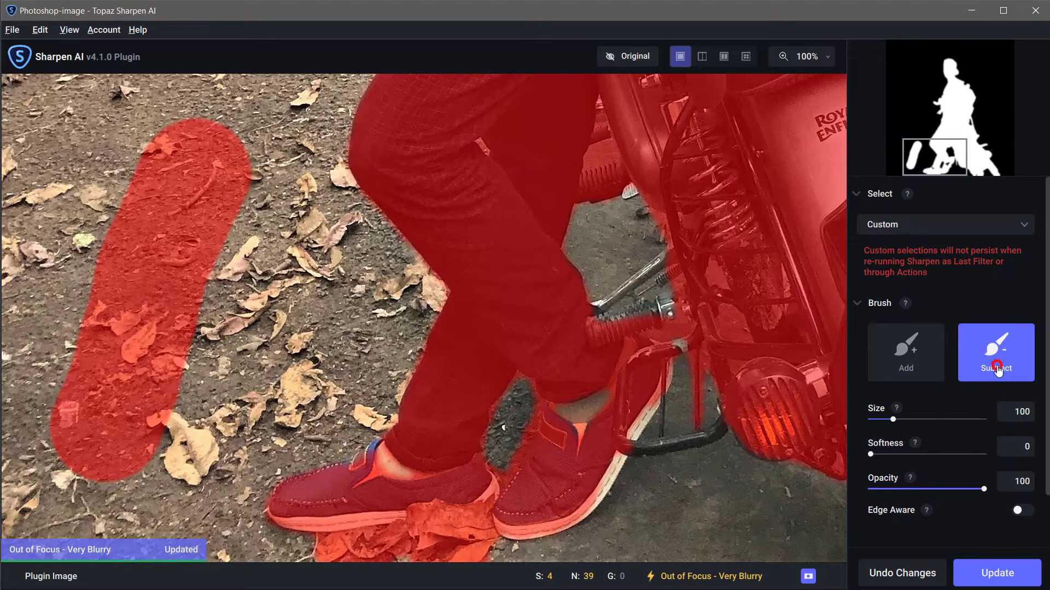
pyautogui.moveTo(232, 467)
pyautogui.mouseDown()
pyautogui.moveTo(84, 378)
pyautogui.moveTo(209, 228)
pyautogui.mouseUp()
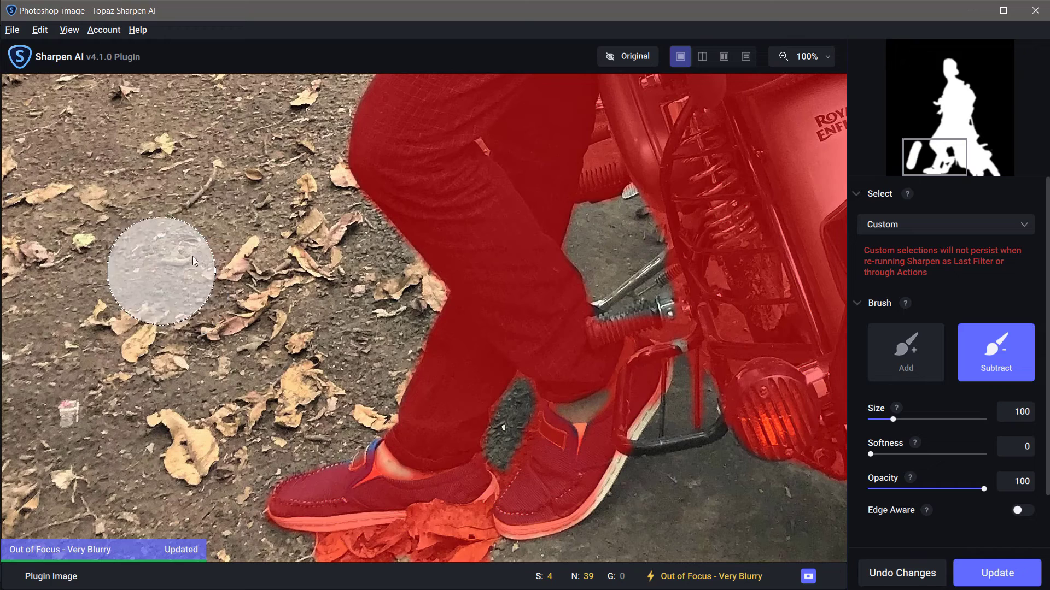
pyautogui.click(168, 234)
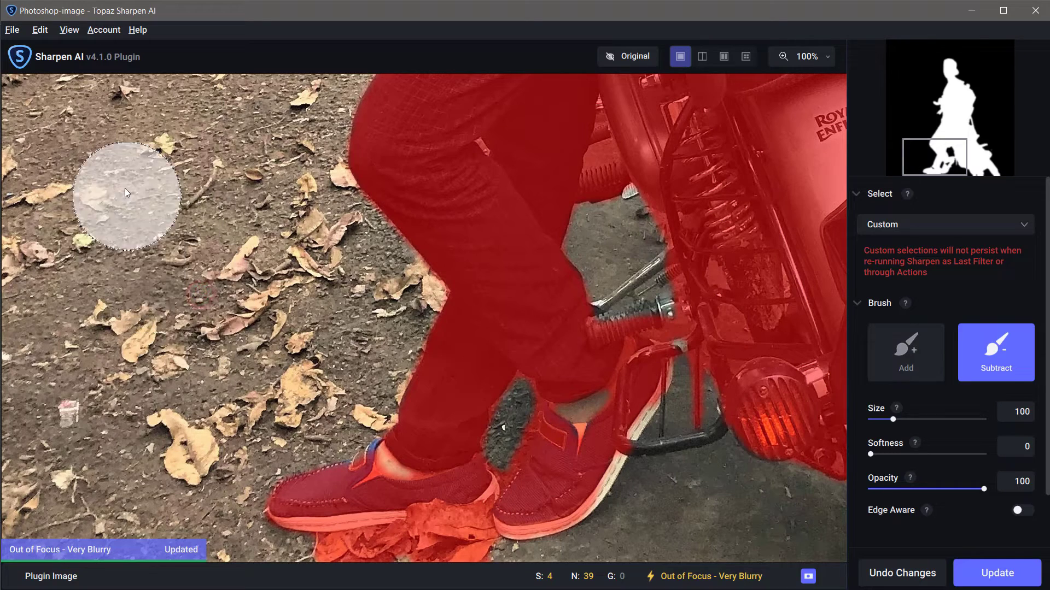
pyautogui.moveTo(343, 339); pyautogui.dragTo(717, 385)
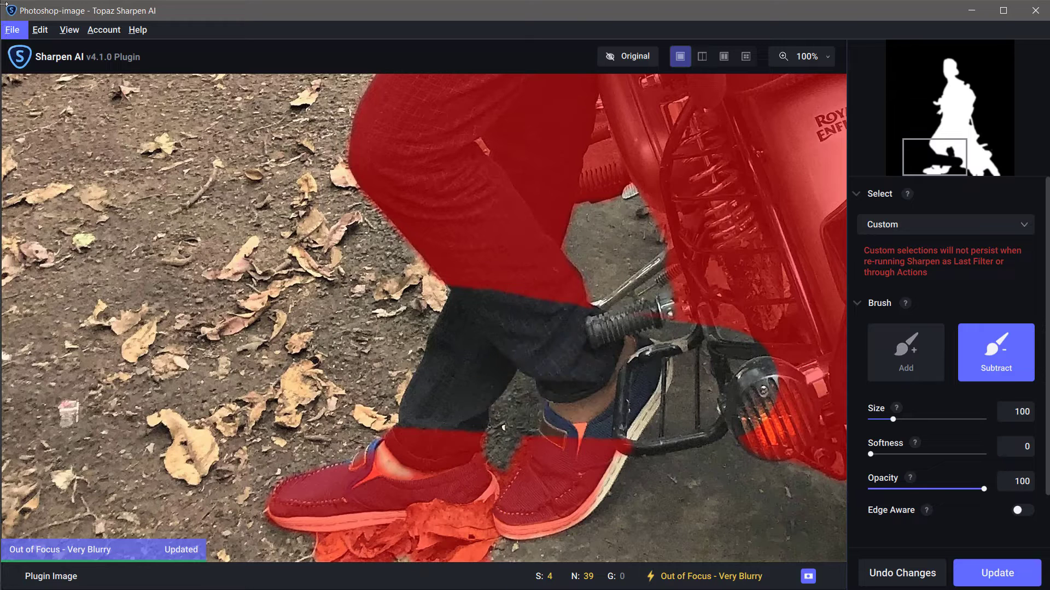
# Undo the accidental erase across the leg and switch the brush back to Add.
pyautogui.click(40, 30)
pyautogui.click(47, 51)
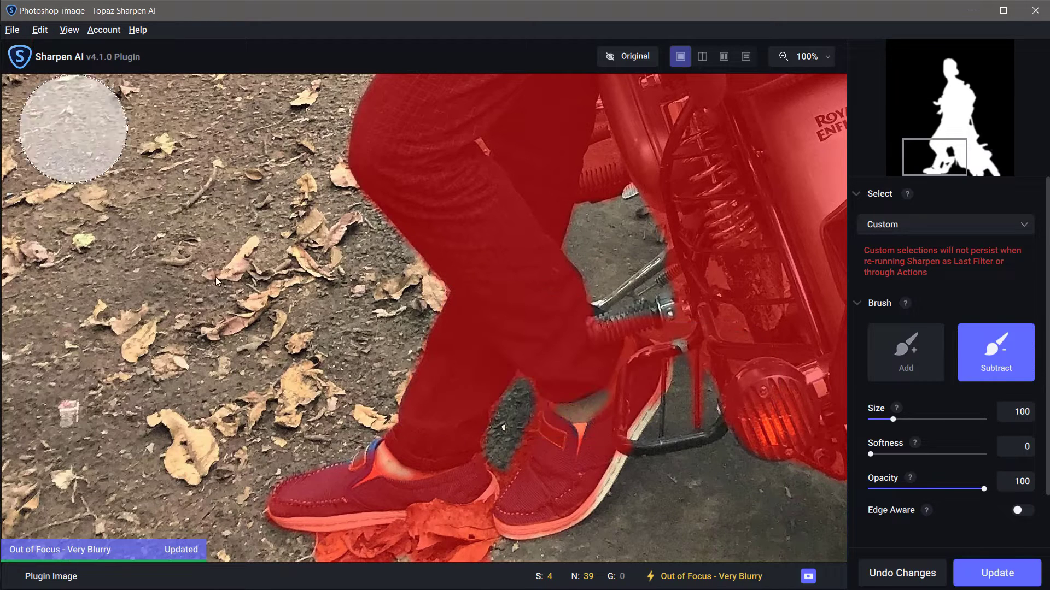
pyautogui.click(918, 353)
pyautogui.click(986, 363)
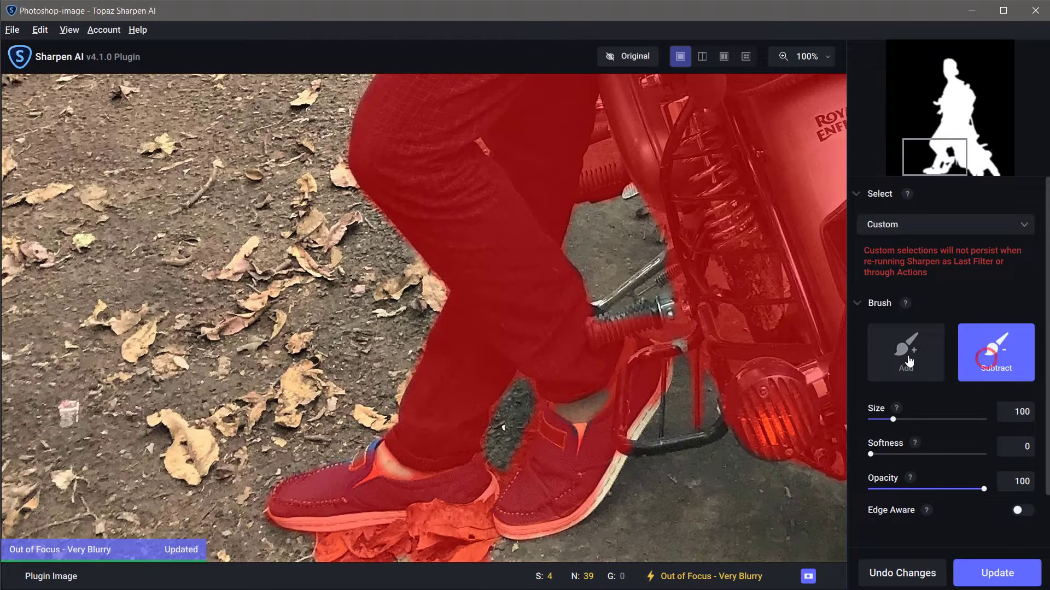
pyautogui.click(905, 358)
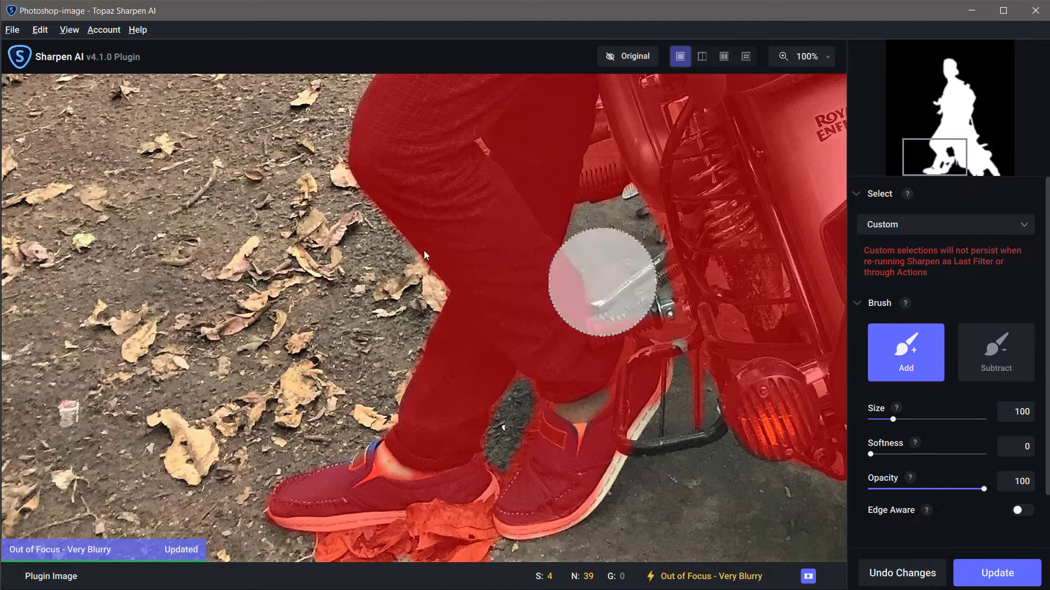
pyautogui.moveTo(114, 350)
pyautogui.mouseDown()
pyautogui.moveTo(164, 146)
pyautogui.moveTo(197, 140)
pyautogui.moveTo(109, 194)
pyautogui.moveTo(186, 285)
pyautogui.moveTo(77, 328)
pyautogui.moveTo(136, 297)
pyautogui.mouseUp()
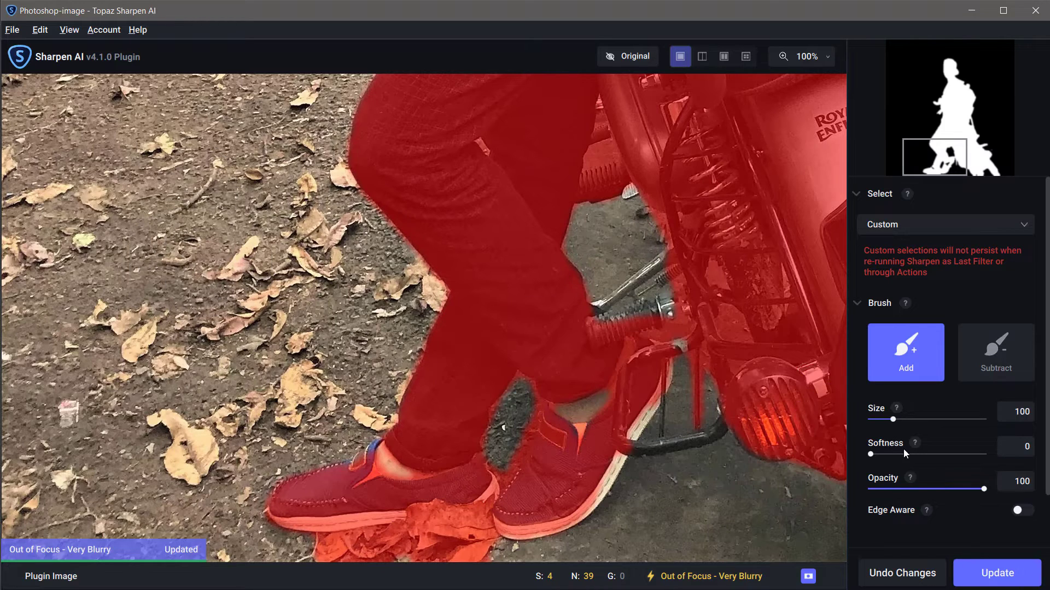
# Set the mask brush to size 150, softness 35 and opacity 100.
pyautogui.press(']')
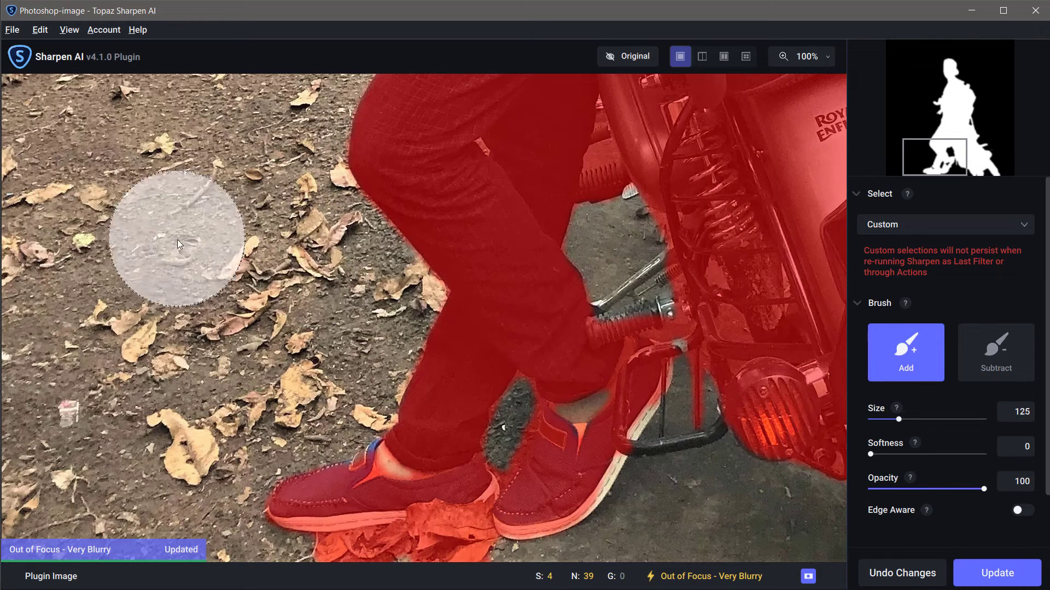
pyautogui.press(']')
pyautogui.press(']')
pyautogui.press(']')
pyautogui.press('[')
pyautogui.press('[')
pyautogui.press(']')
pyautogui.press(']')
pyautogui.press('[')
pyautogui.press('[')
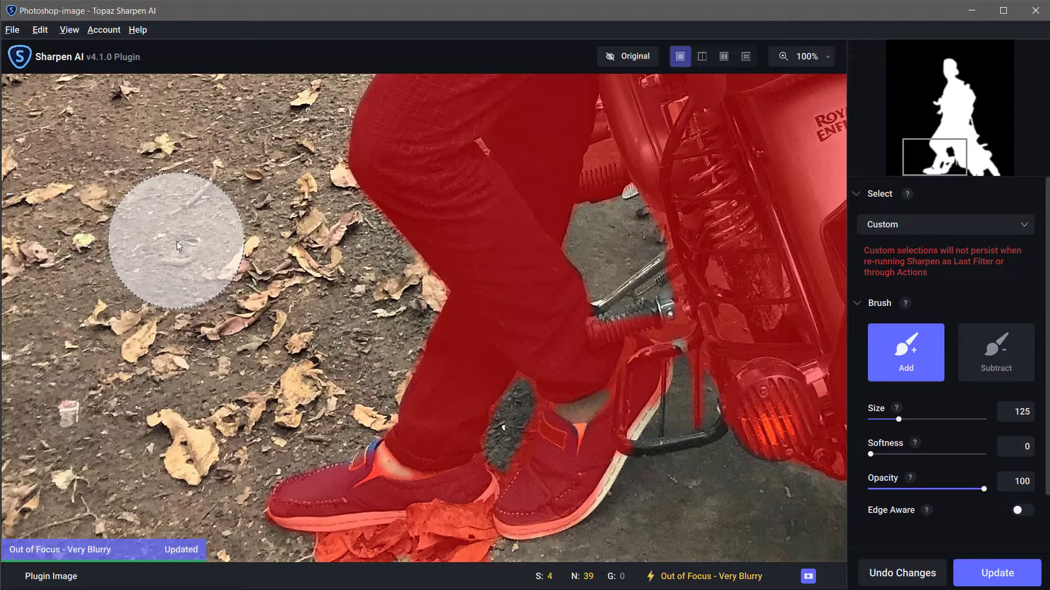
pyautogui.press(']')
pyautogui.press(']')
pyautogui.press('[')
pyautogui.press('[')
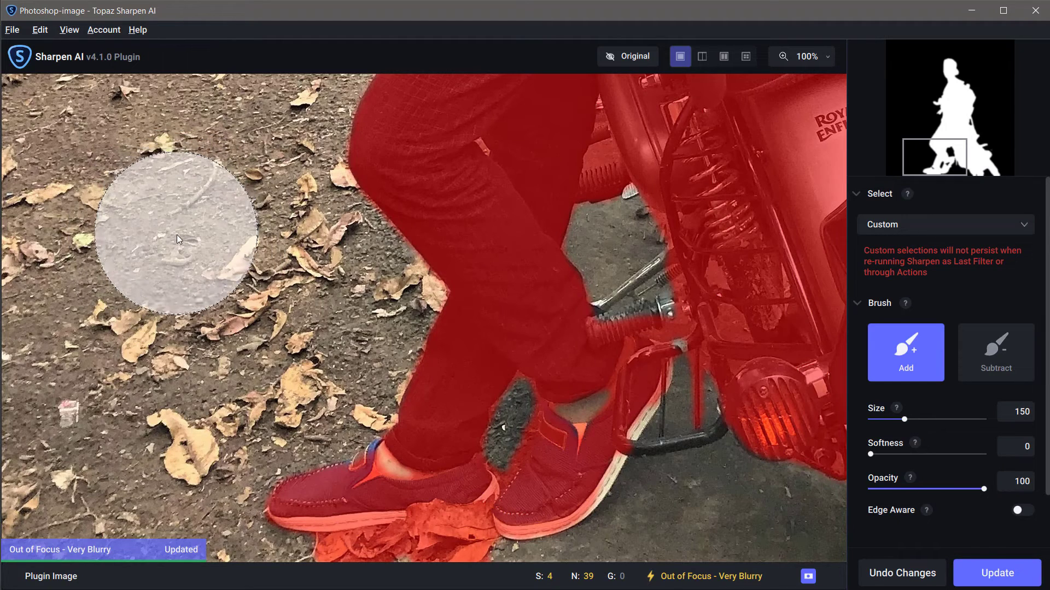
pyautogui.hotkey('shift', ']')
pyautogui.hotkey('shift', ']')
pyautogui.hotkey('shift', ']')
pyautogui.hotkey('shift', ']')
pyautogui.hotkey('shift', ']')
pyautogui.hotkey('shift', ']')
pyautogui.hotkey('shift', ']')
pyautogui.hotkey('shift', ']')
pyautogui.hotkey('shift', ']')
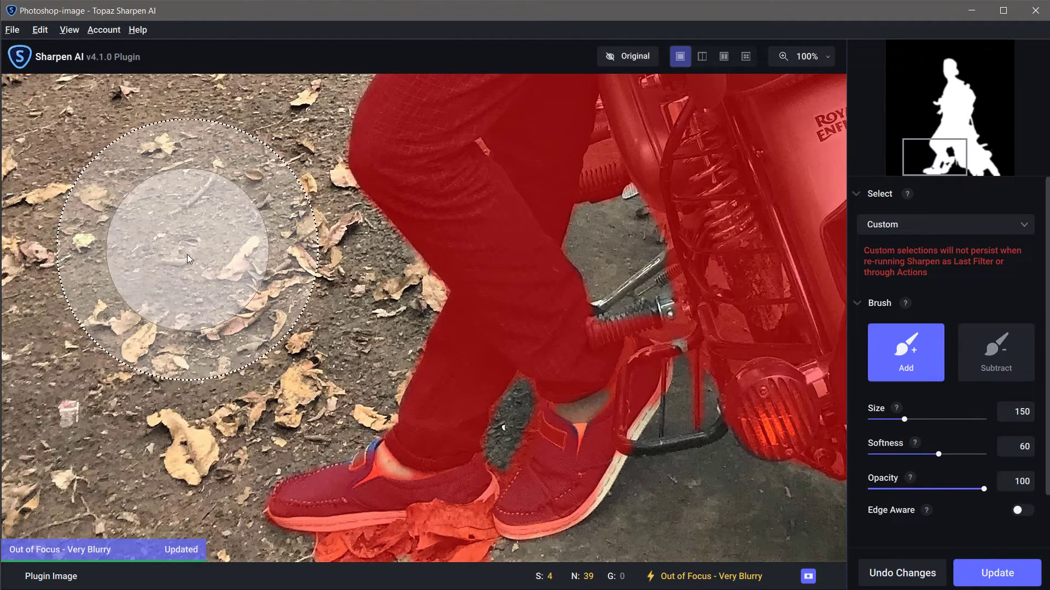
pyautogui.hotkey('shift', ']')
pyautogui.hotkey('shift', ']')
pyautogui.hotkey('shift', '[')
pyautogui.hotkey('shift', '[')
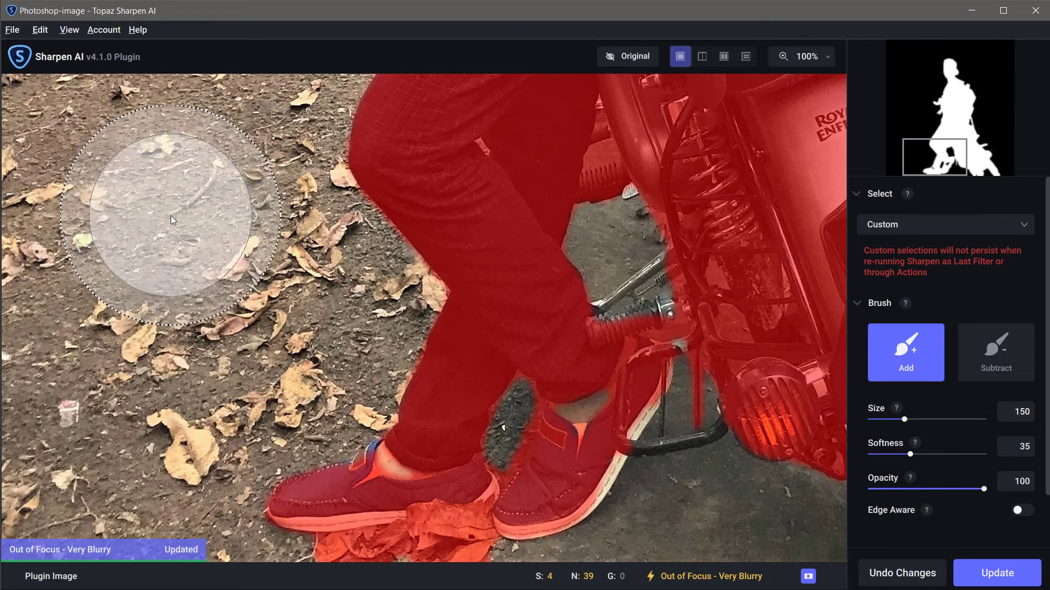
pyautogui.press('4')
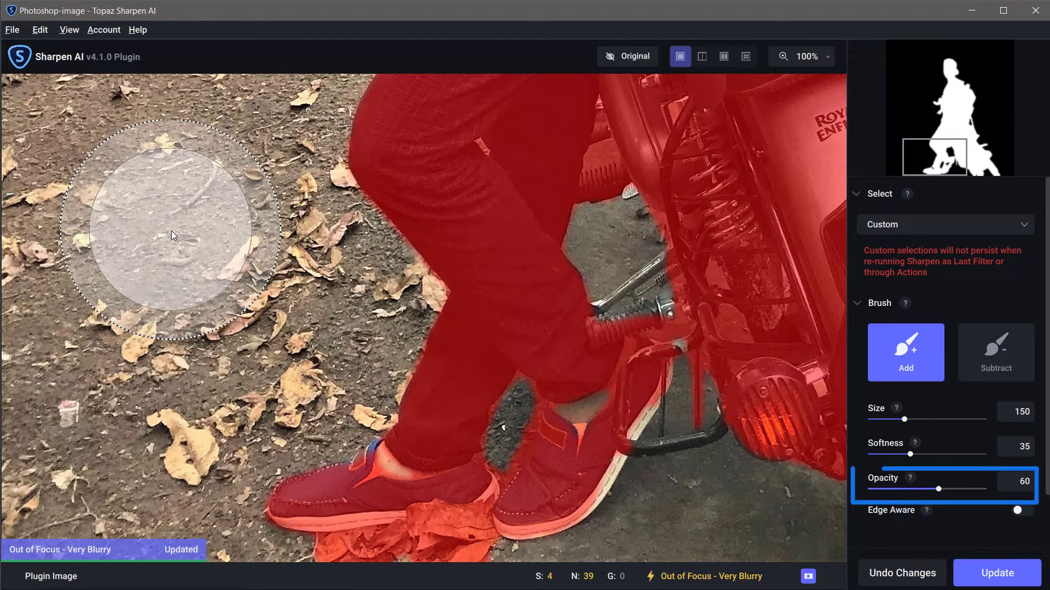
pyautogui.press('0')
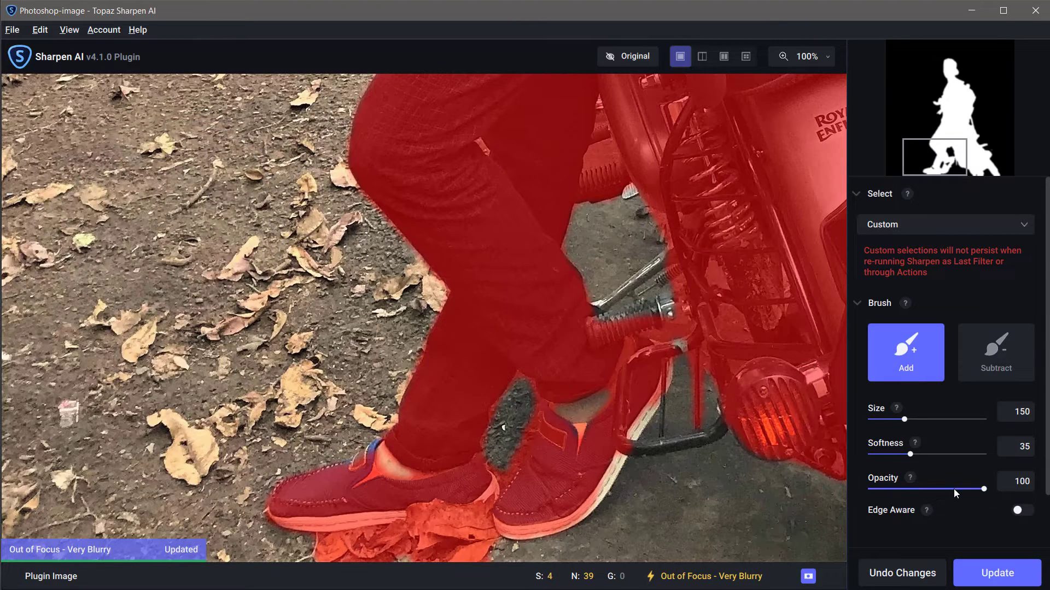
pyautogui.scroll(-1, 1005, 511)
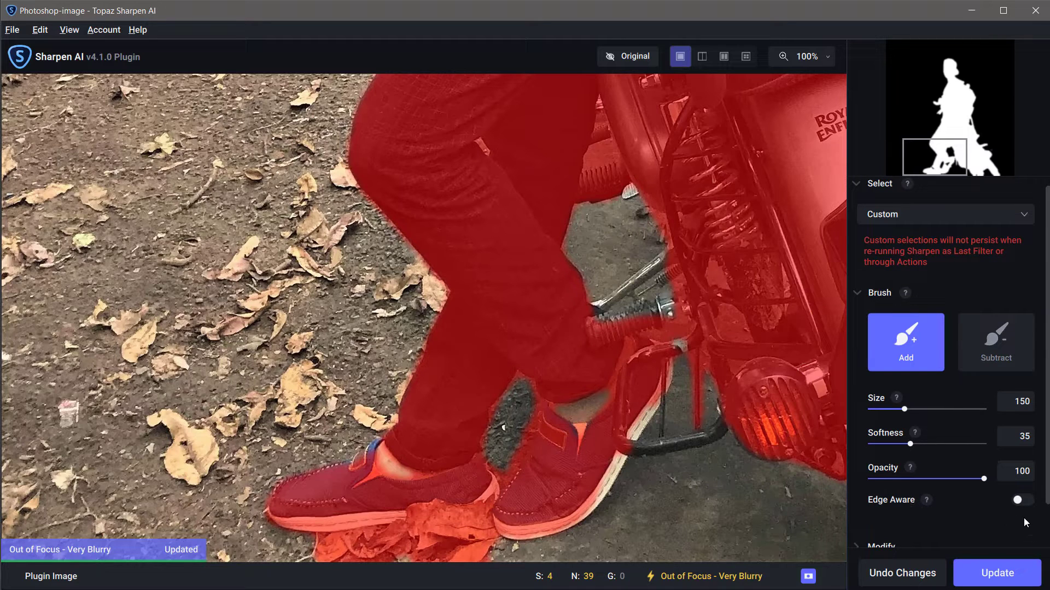
# Shrink the brush to size 80 and re-enable Edge Aware after undoing a test leg stroke.
pyautogui.click(1019, 500)
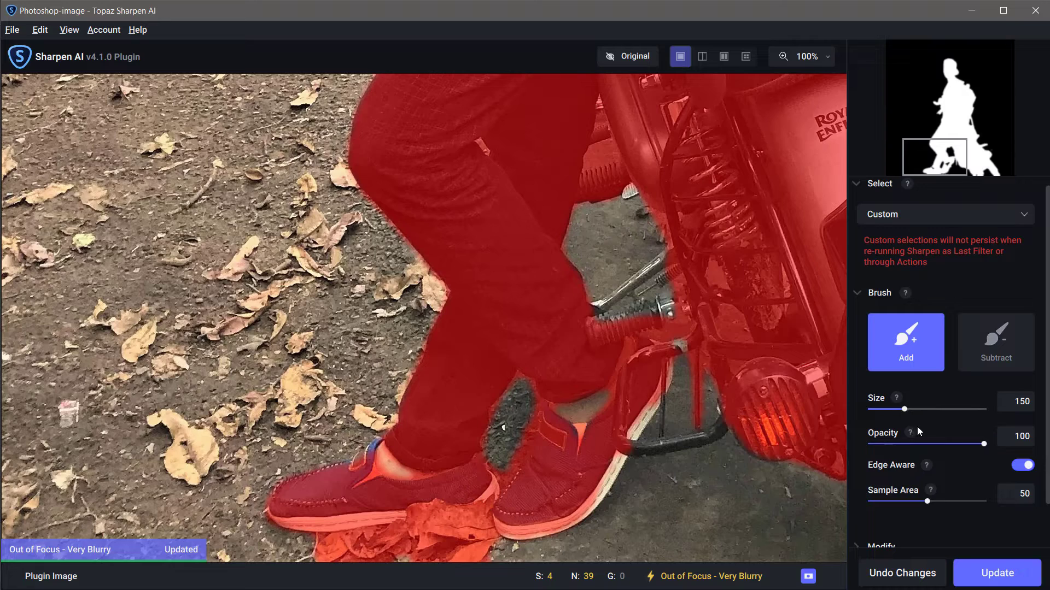
pyautogui.press('[')
pyautogui.press('[')
pyautogui.press('[')
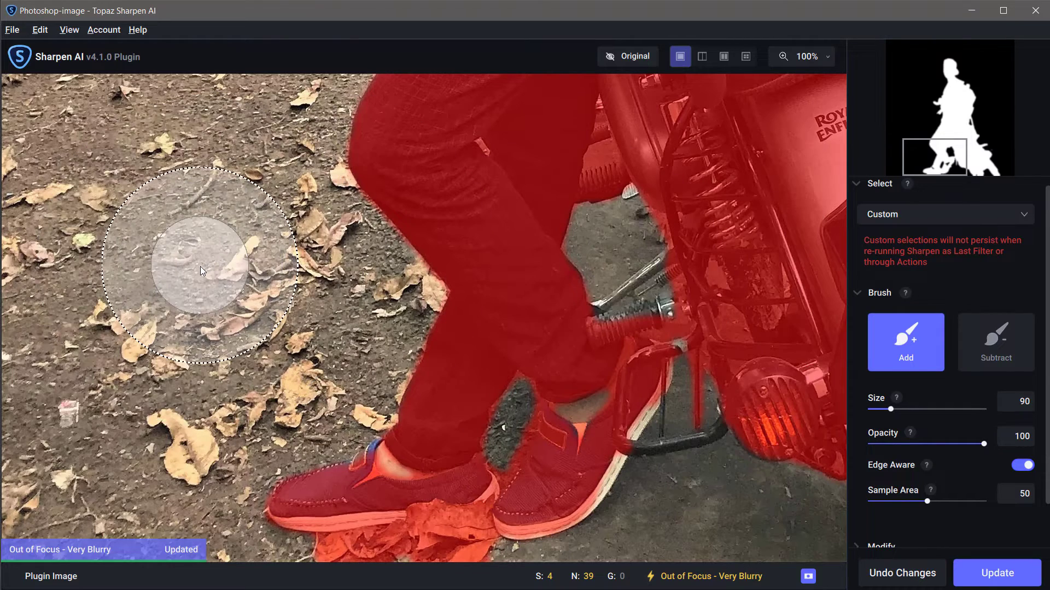
pyautogui.press('[')
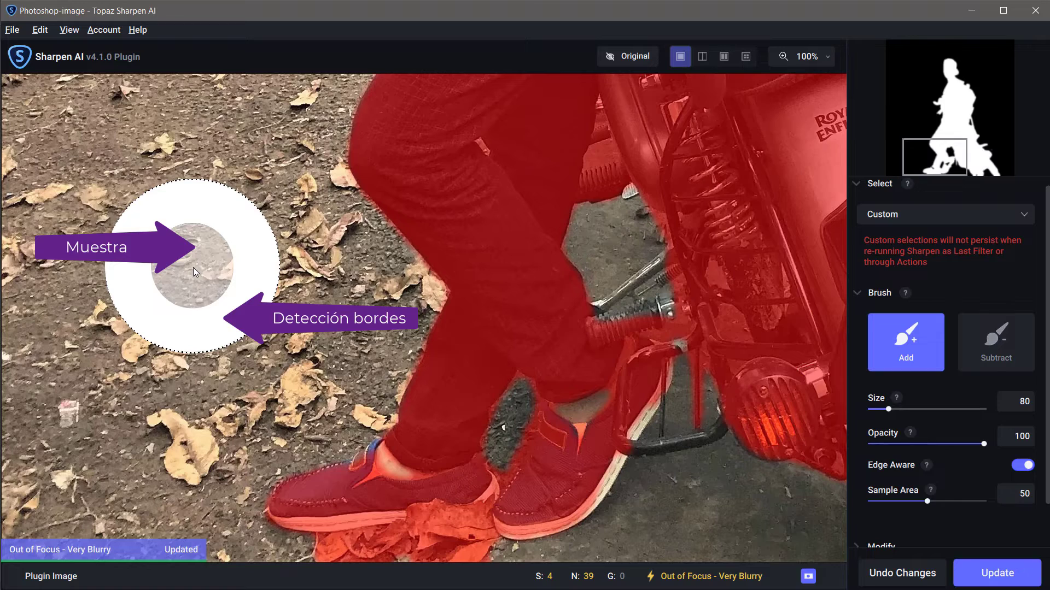
pyautogui.click(1025, 466)
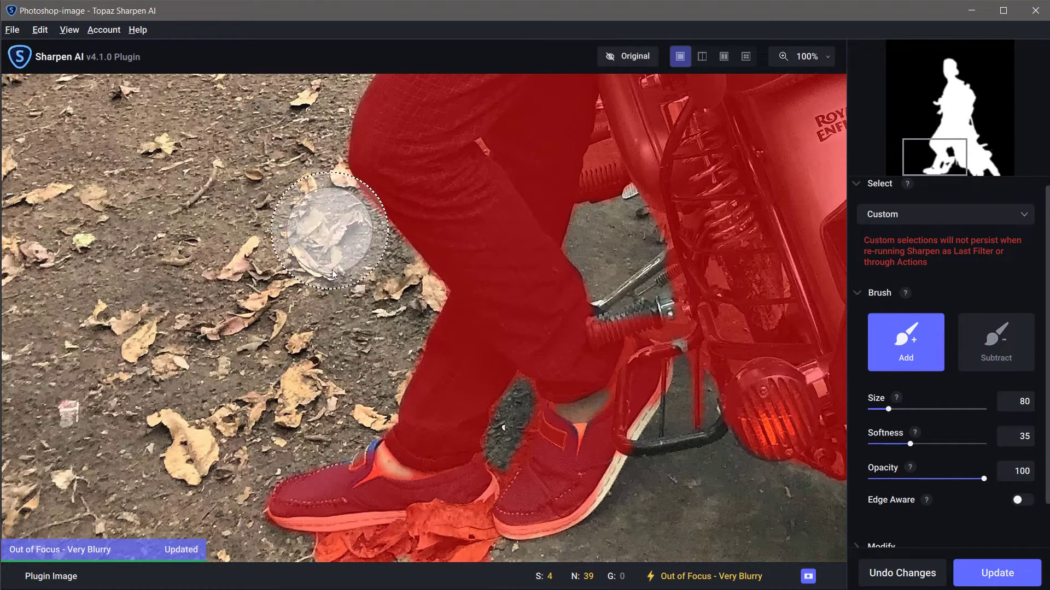
pyautogui.moveTo(387, 398); pyautogui.dragTo(402, 427)
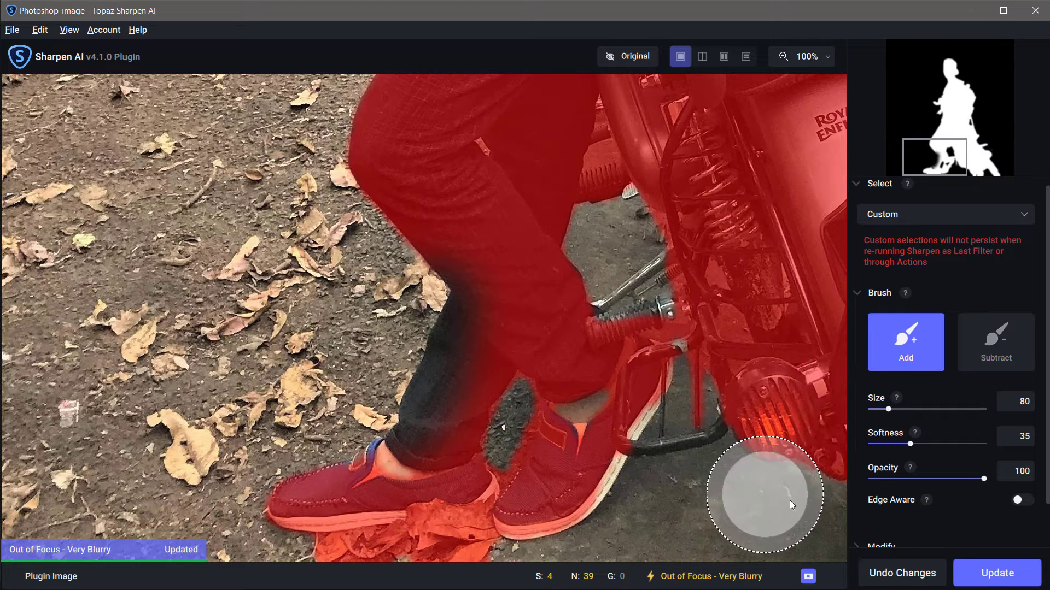
pyautogui.moveTo(512, 409)
pyautogui.mouseDown()
pyautogui.moveTo(449, 376)
pyautogui.moveTo(434, 382)
pyautogui.moveTo(445, 336)
pyautogui.mouseUp()
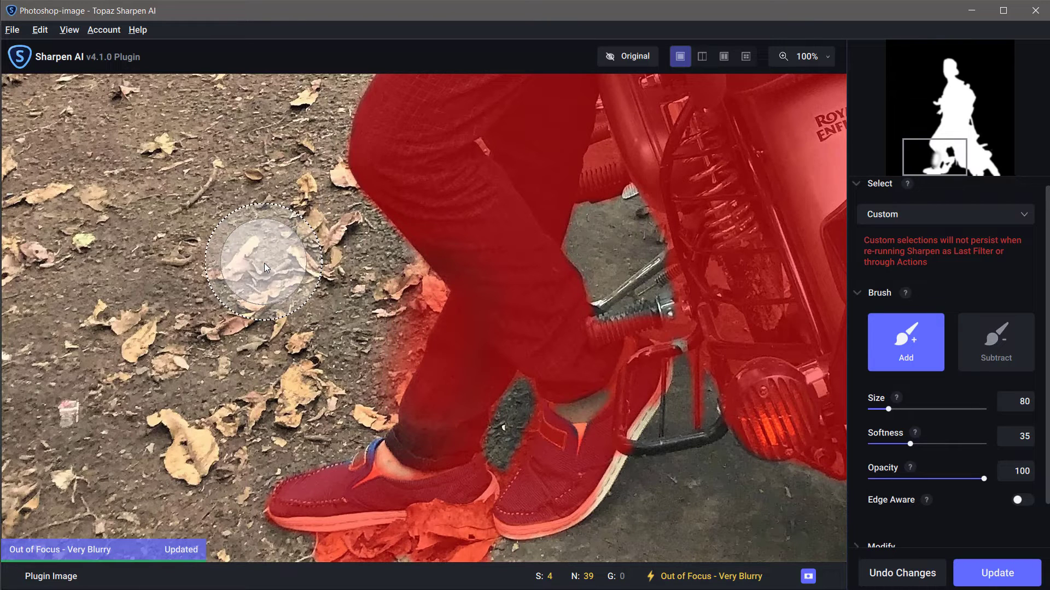
pyautogui.hotkey('ctrl', 'z')
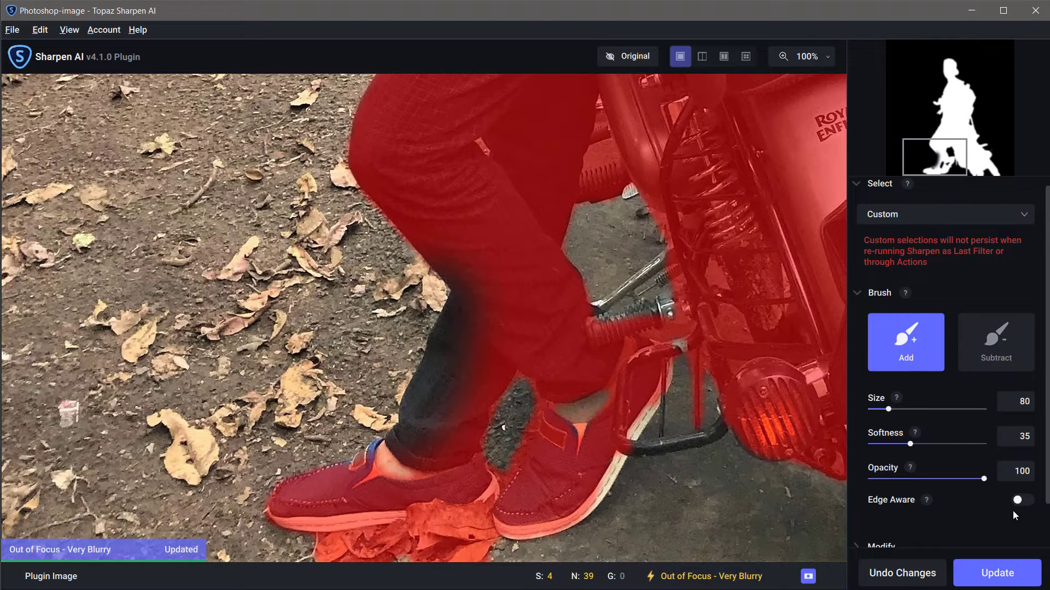
pyautogui.click(1019, 501)
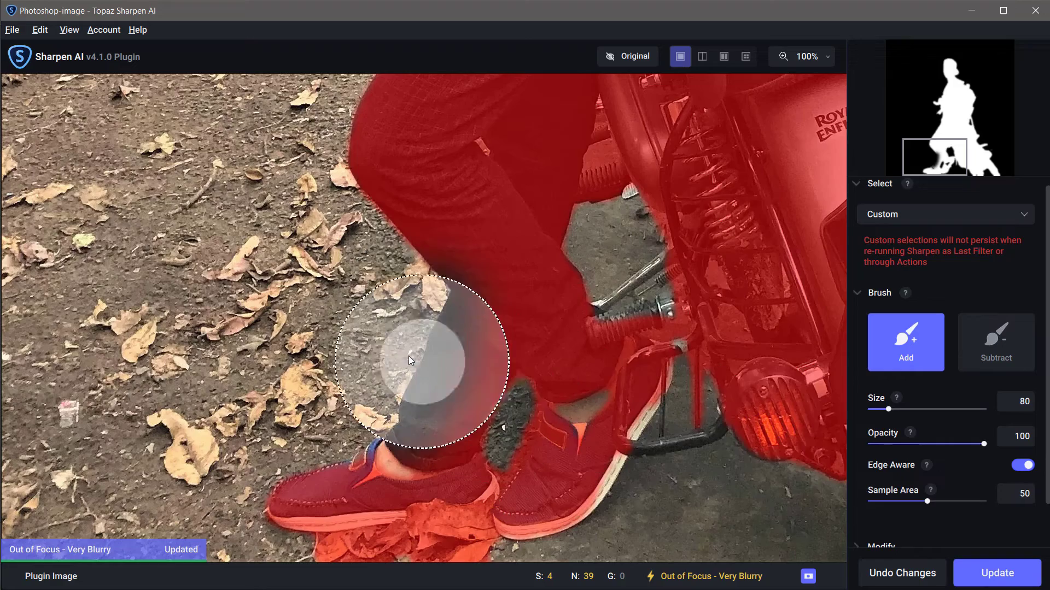
# Paint the sock, ankle and far shoe into the mask, then erase the leaves below the shoe.
pyautogui.press('[')
pyautogui.press('[')
pyautogui.press('[')
pyautogui.press('[')
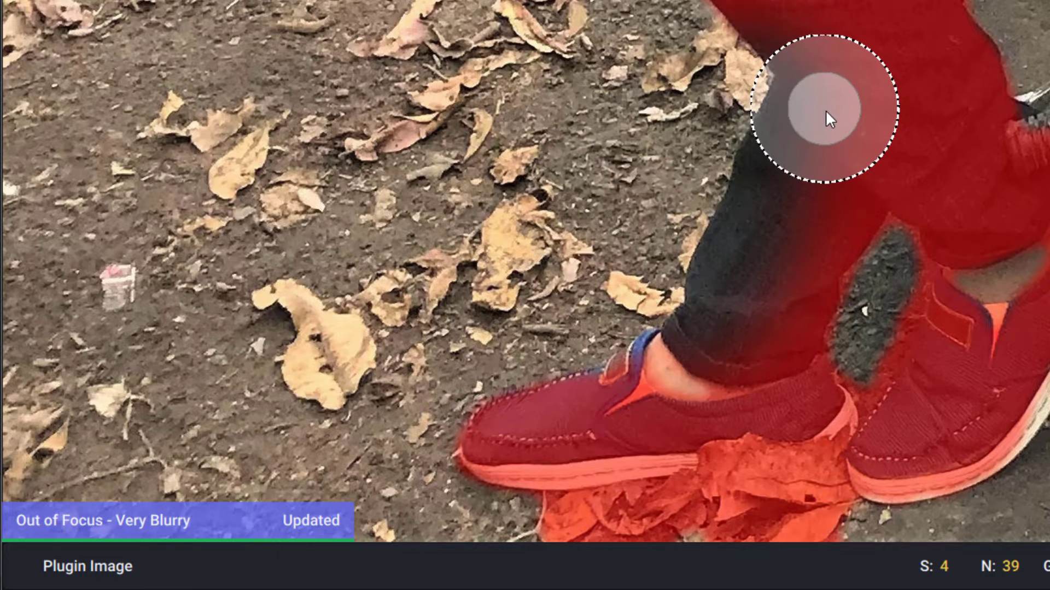
pyautogui.press(']')
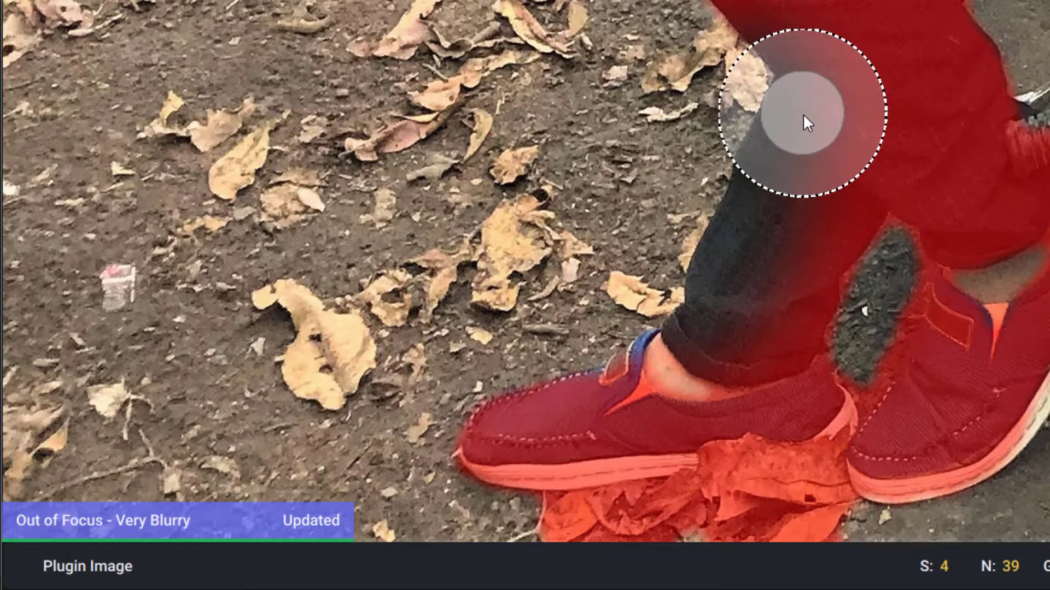
pyautogui.press(']')
pyautogui.press(']')
pyautogui.press('[')
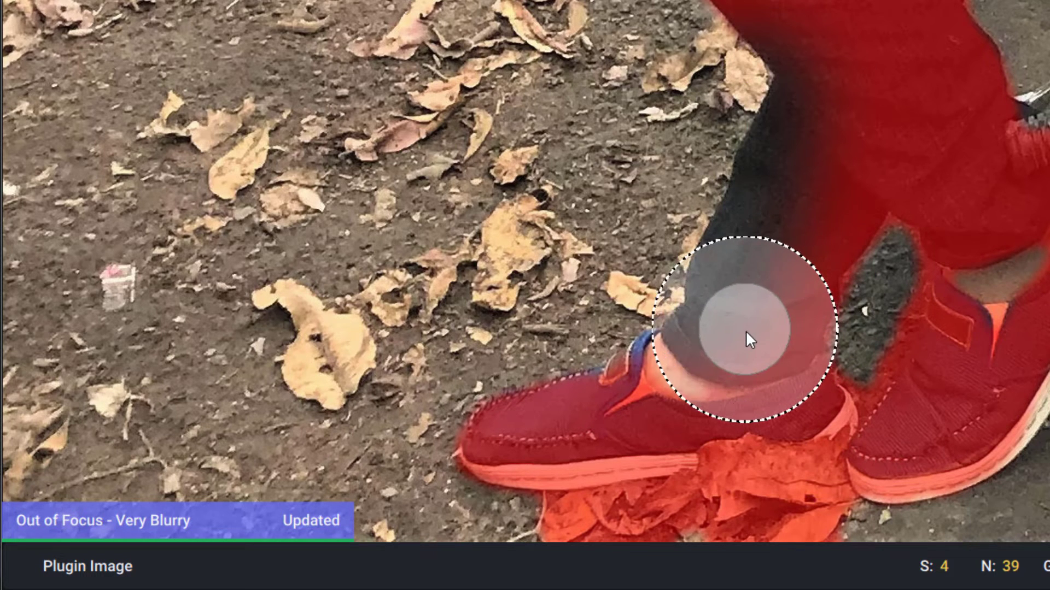
pyautogui.moveTo(746, 331)
pyautogui.mouseDown()
pyautogui.moveTo(765, 244)
pyautogui.moveTo(835, 104)
pyautogui.mouseUp()
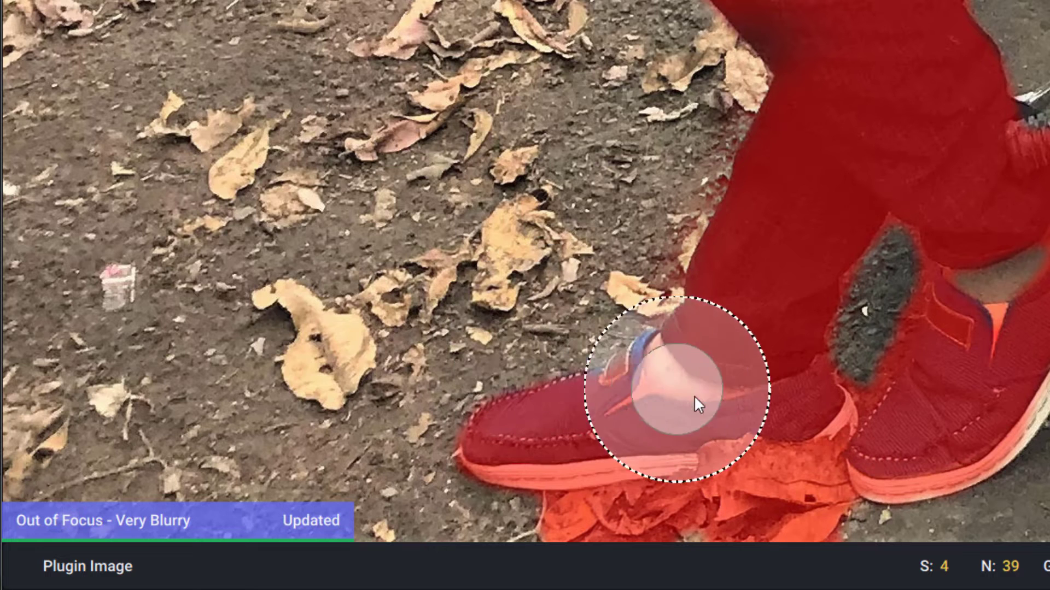
pyautogui.moveTo(693, 395)
pyautogui.mouseDown()
pyautogui.moveTo(691, 383)
pyautogui.moveTo(729, 377)
pyautogui.mouseUp()
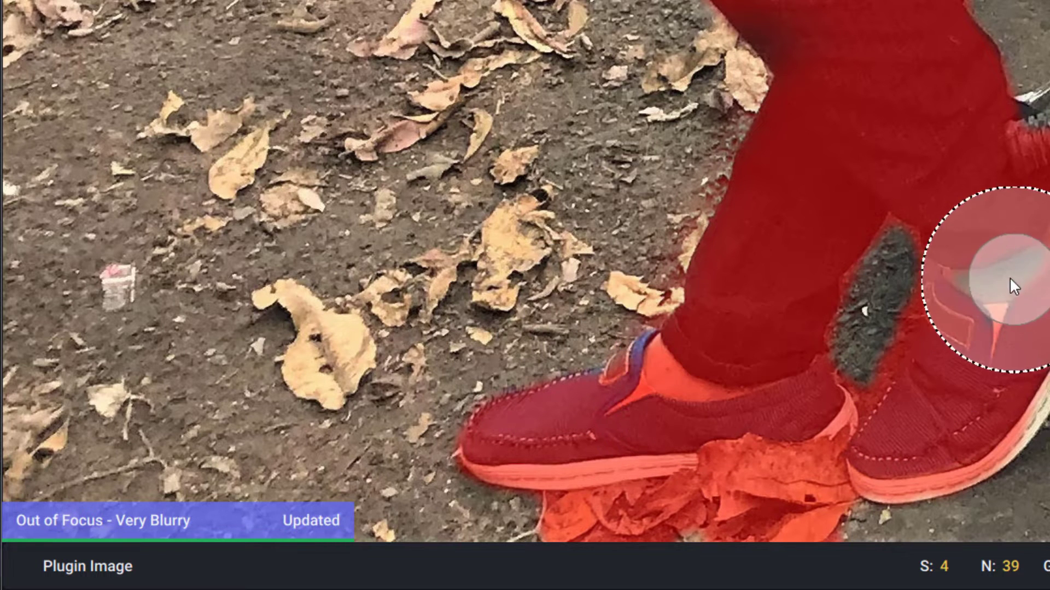
pyautogui.moveTo(1005, 287); pyautogui.dragTo(982, 281)
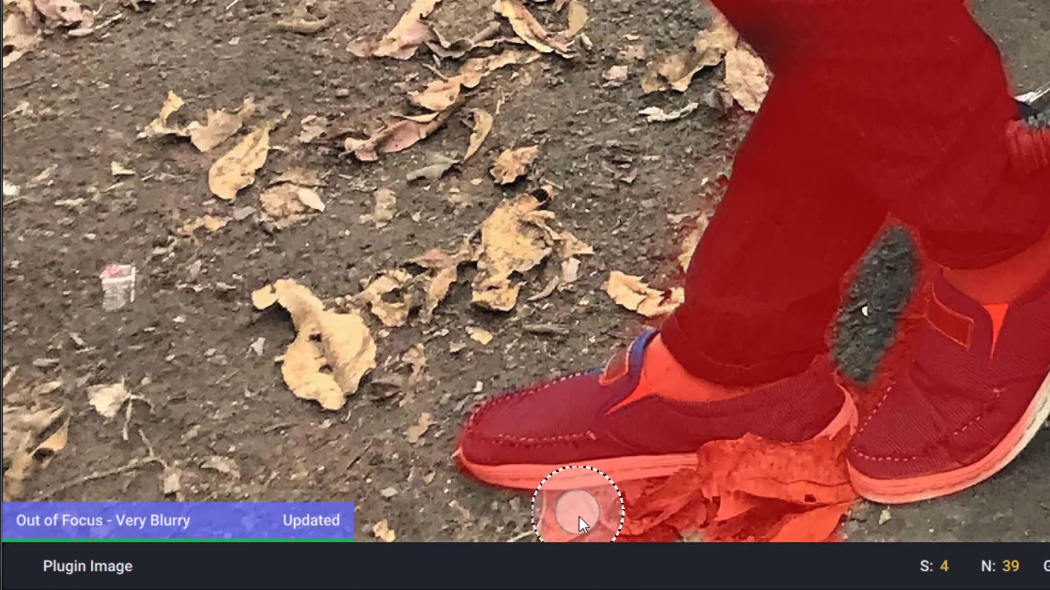
pyautogui.moveTo(578, 516)
pyautogui.mouseDown()
pyautogui.moveTo(684, 516)
pyautogui.moveTo(775, 494)
pyautogui.moveTo(823, 523)
pyautogui.moveTo(834, 500)
pyautogui.moveTo(712, 504)
pyautogui.mouseUp()
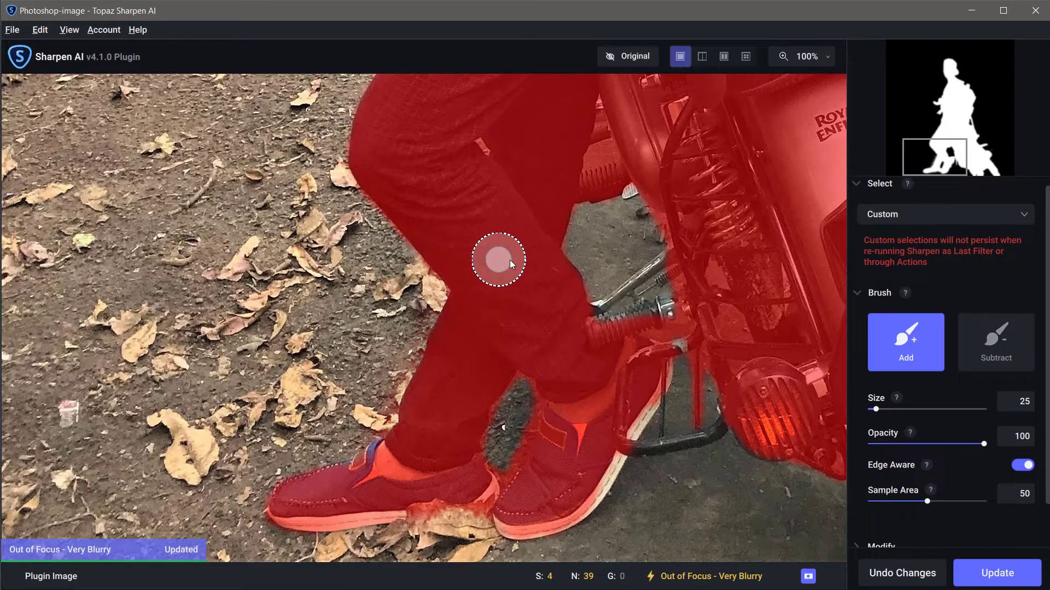
# Extend the mask along the right side and bottom edge of the motorbike's number plate.
pyautogui.moveTo(713, 241); pyautogui.dragTo(349, 322)
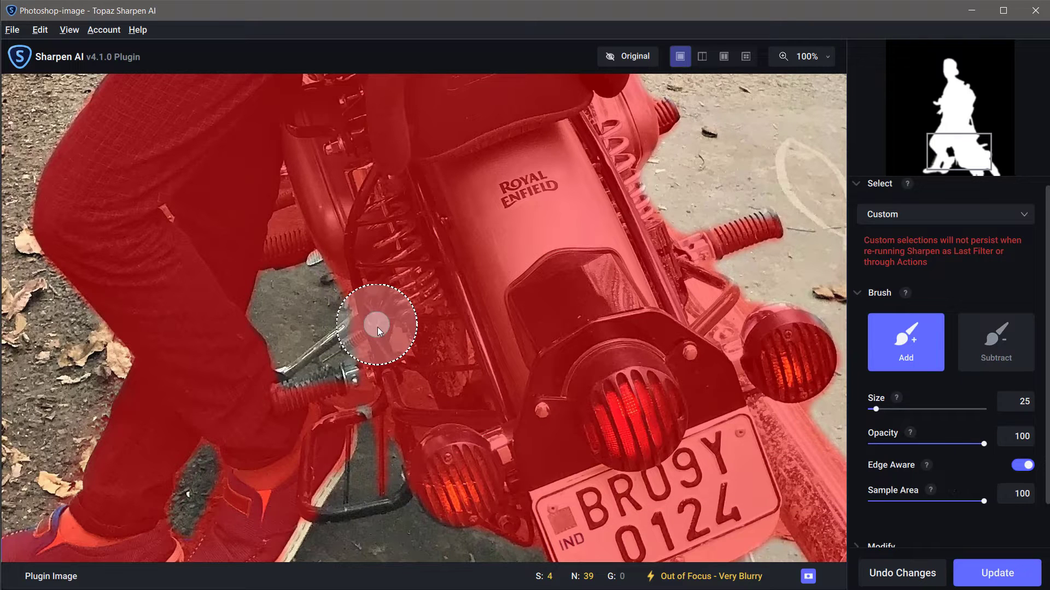
pyautogui.scroll(-1, 381, 337)
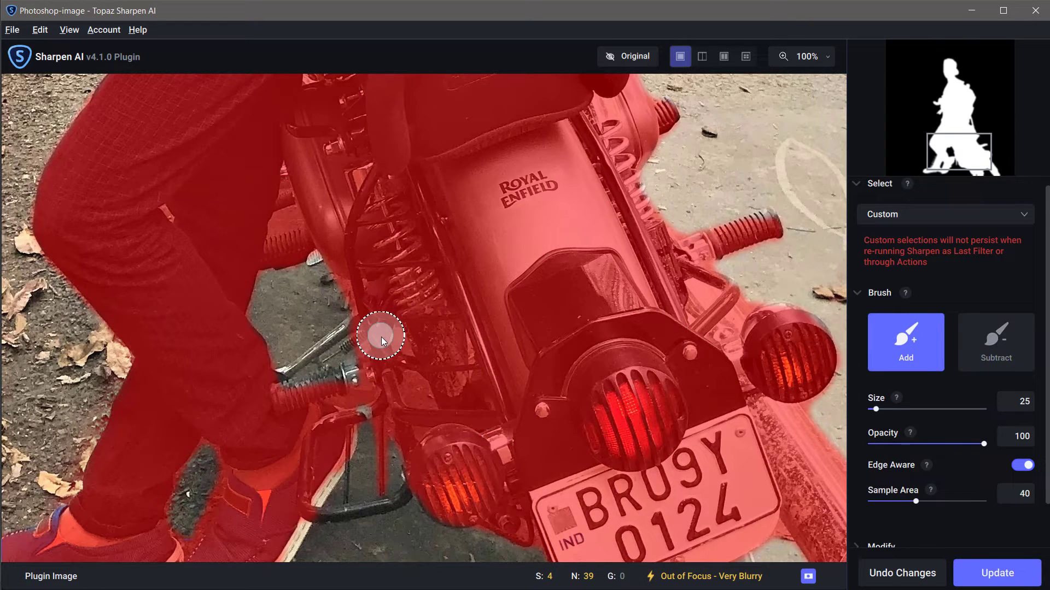
pyautogui.scroll(1, 382, 337)
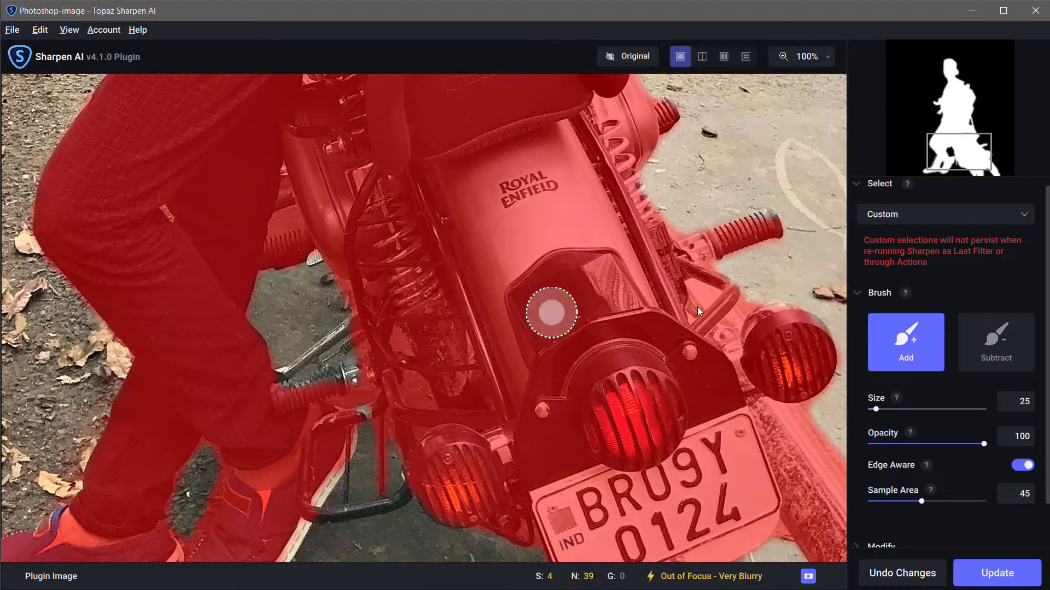
pyautogui.moveTo(913, 144)
pyautogui.mouseDown()
pyautogui.moveTo(944, 158)
pyautogui.moveTo(939, 98)
pyautogui.moveTo(957, 88)
pyautogui.moveTo(987, 184)
pyautogui.mouseUp()
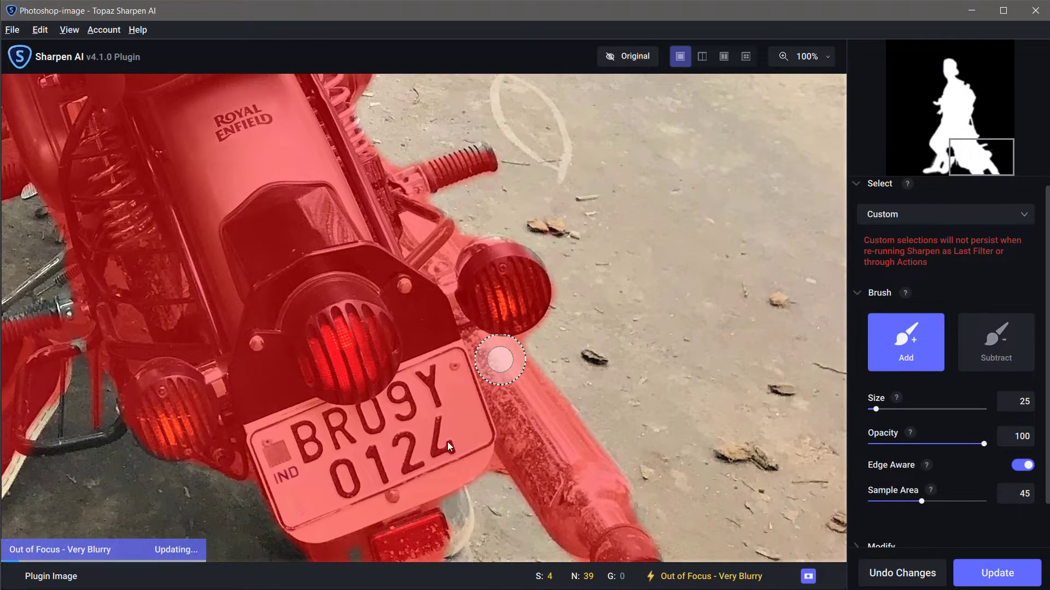
pyautogui.moveTo(438, 517)
pyautogui.mouseDown()
pyautogui.moveTo(452, 555)
pyautogui.moveTo(445, 499)
pyautogui.moveTo(459, 520)
pyautogui.moveTo(454, 538)
pyautogui.mouseUp()
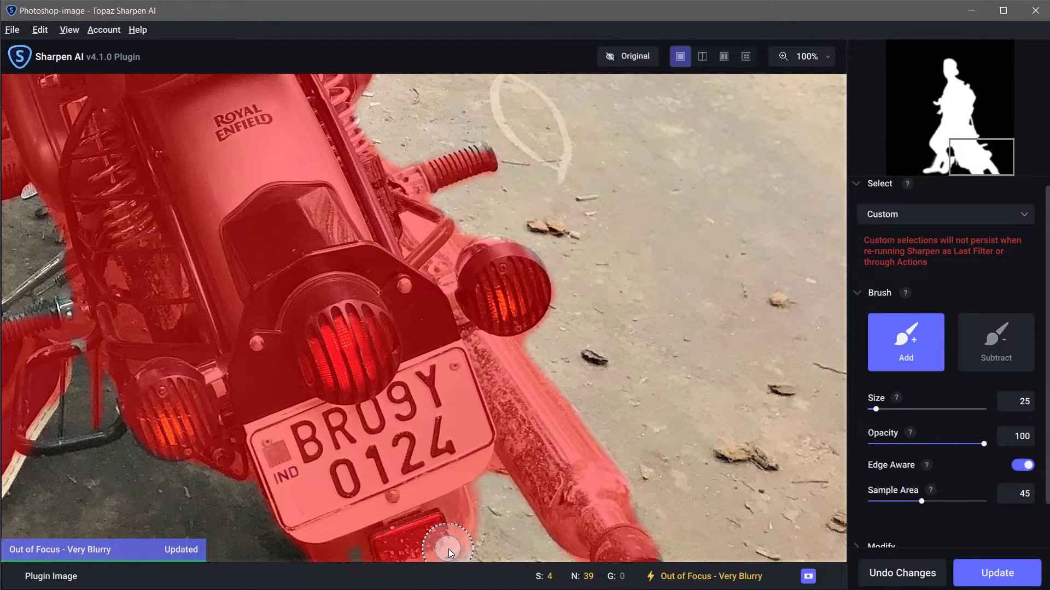
pyautogui.moveTo(454, 550); pyautogui.dragTo(411, 497)
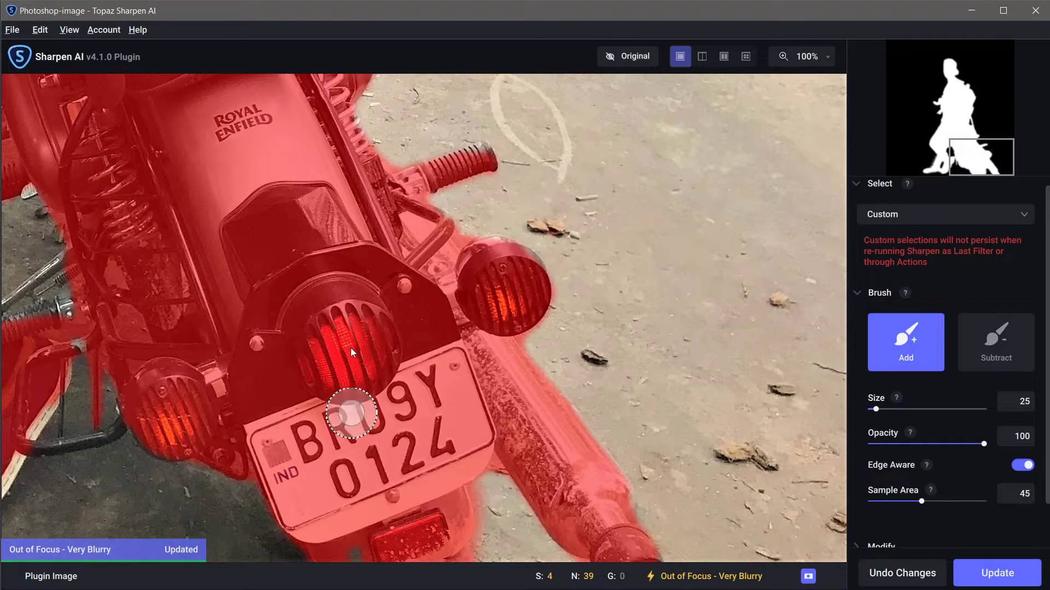
pyautogui.click(827, 56)
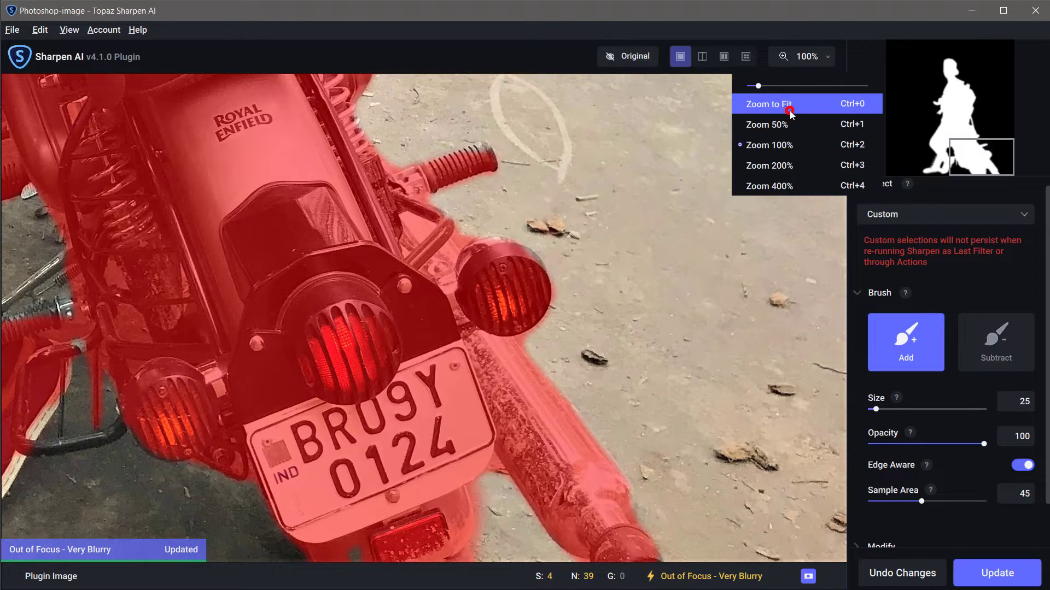
# Fit the photo to the window, invert the mask under Modify, then restore it onto the person.
pyautogui.click(788, 105)
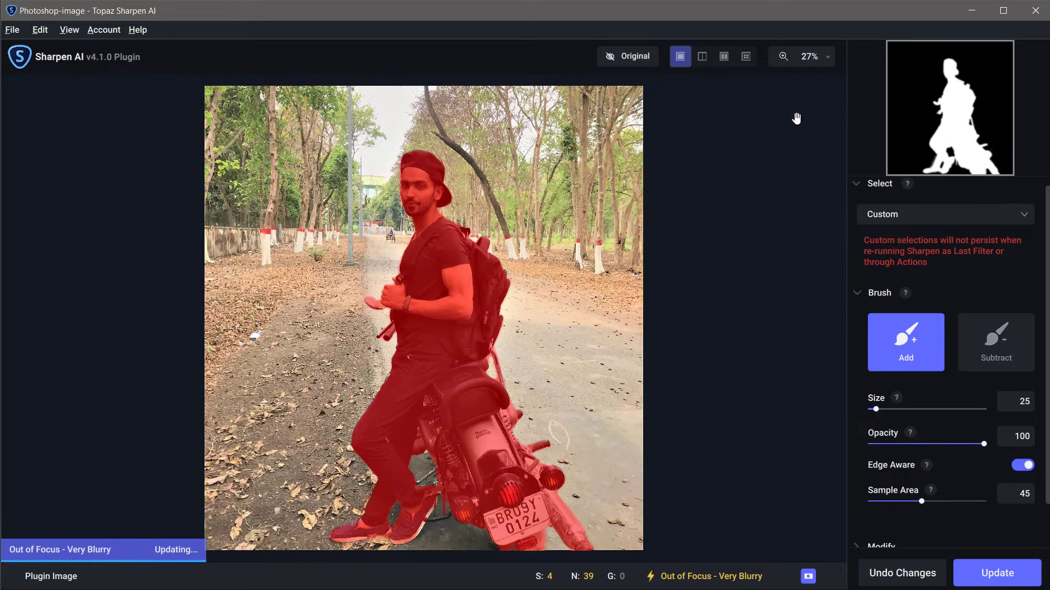
pyautogui.click(857, 293)
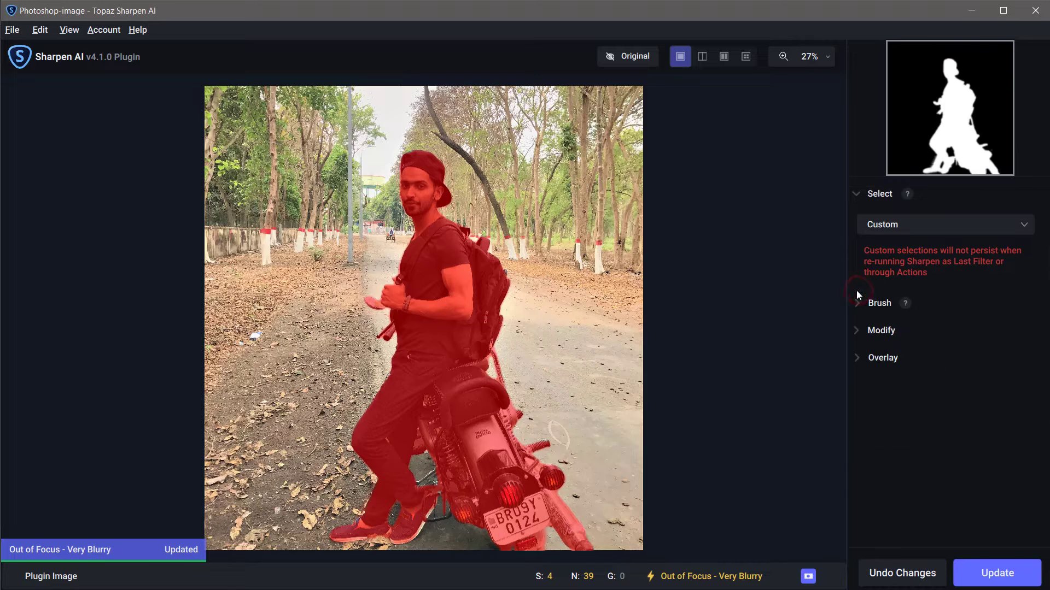
pyautogui.click(857, 331)
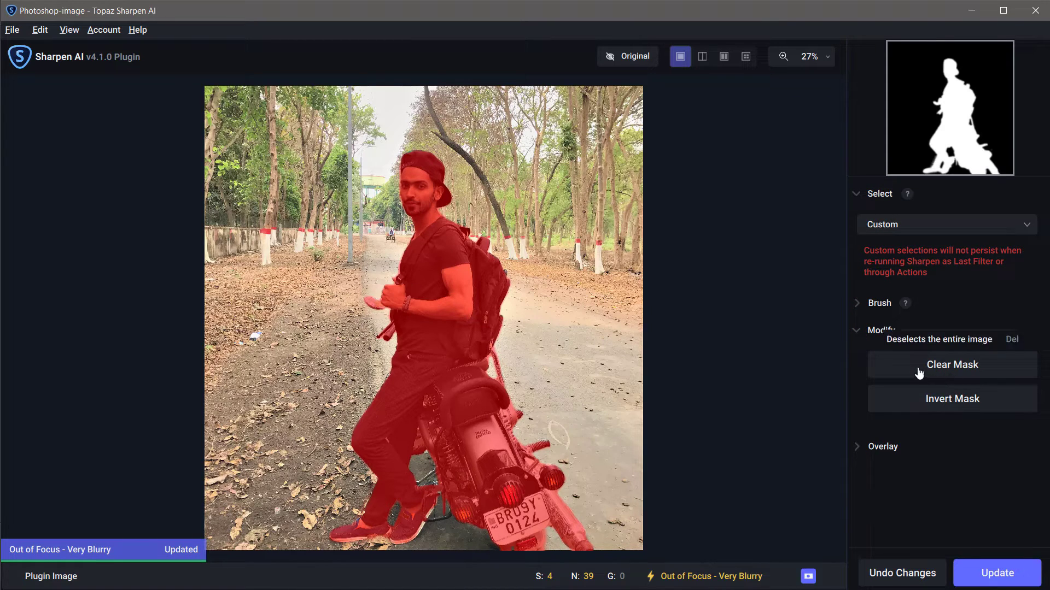
pyautogui.click(942, 399)
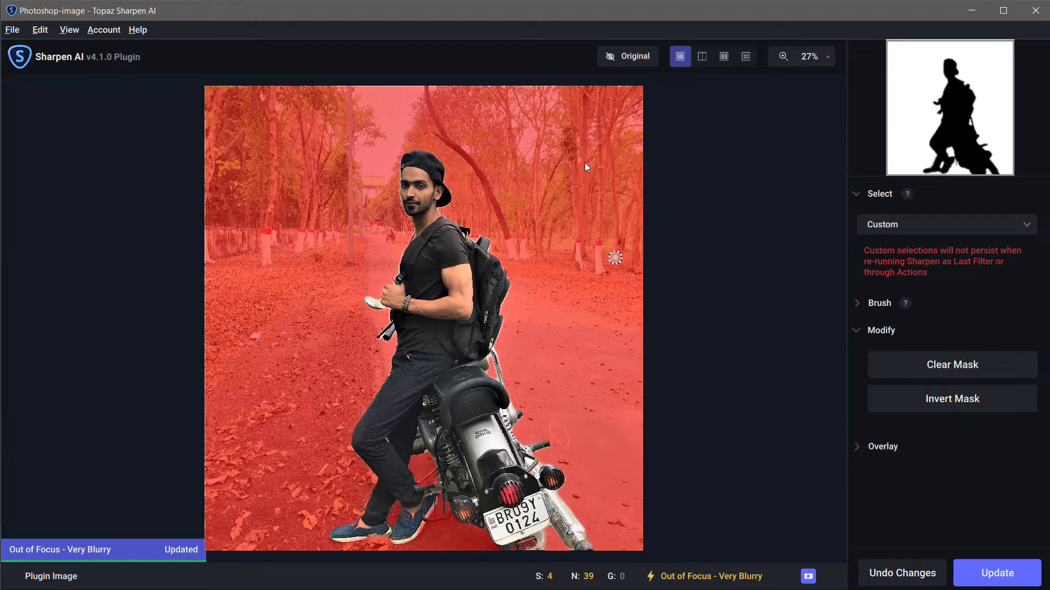
pyautogui.moveTo(479, 265); pyautogui.dragTo(486, 291)
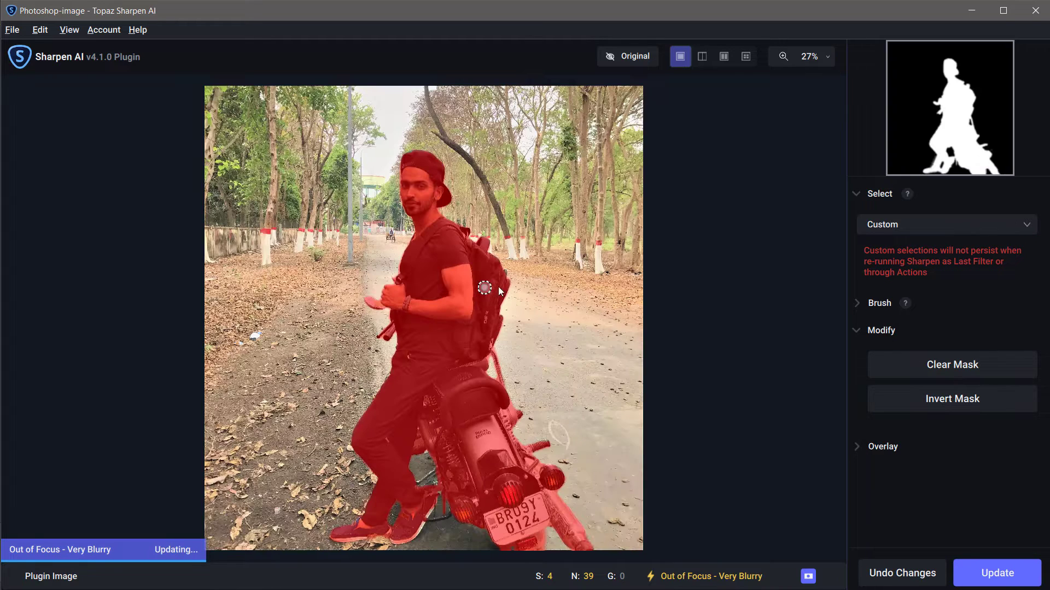
pyautogui.click(937, 365)
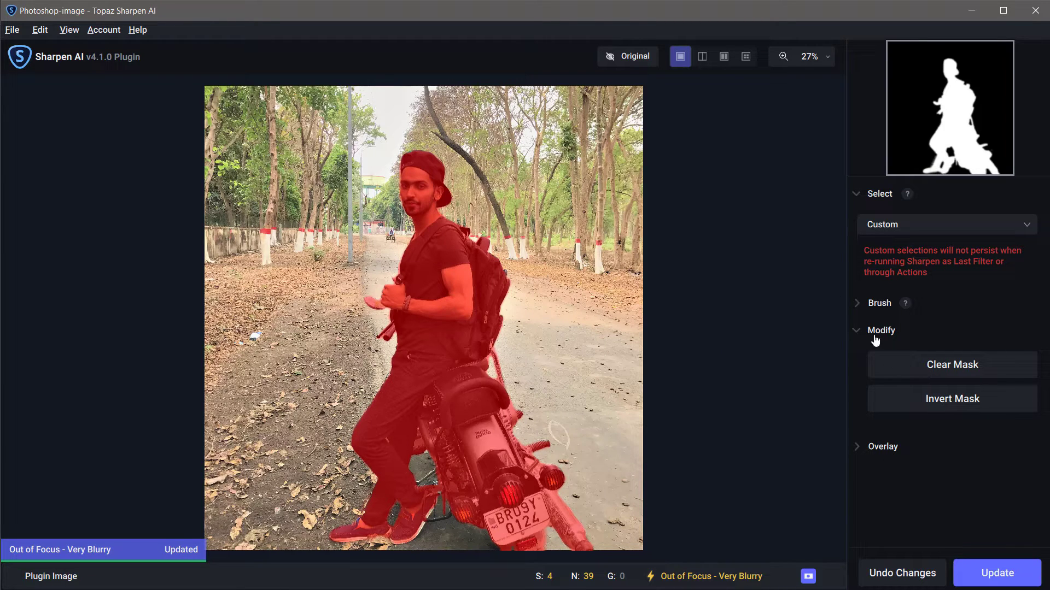
pyautogui.click(857, 332)
pyautogui.click(857, 354)
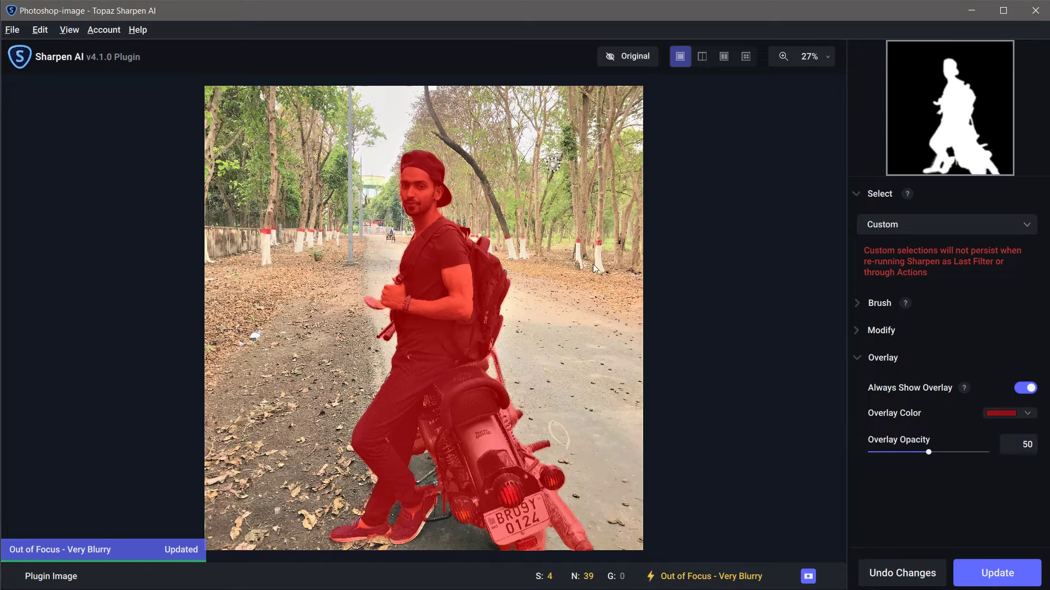
pyautogui.click(1019, 389)
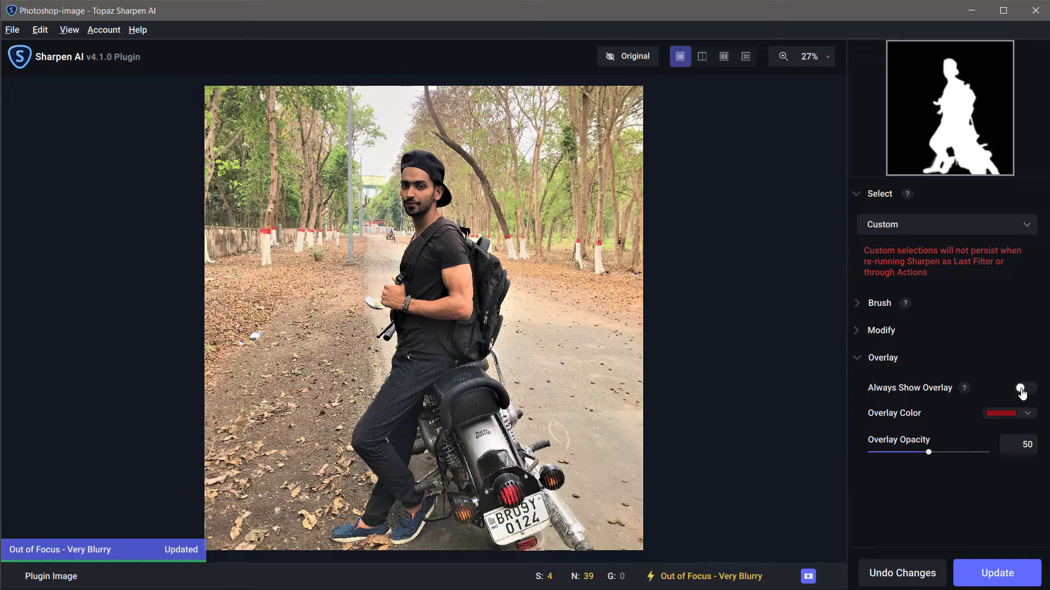
pyautogui.click(1020, 389)
pyautogui.click(1027, 414)
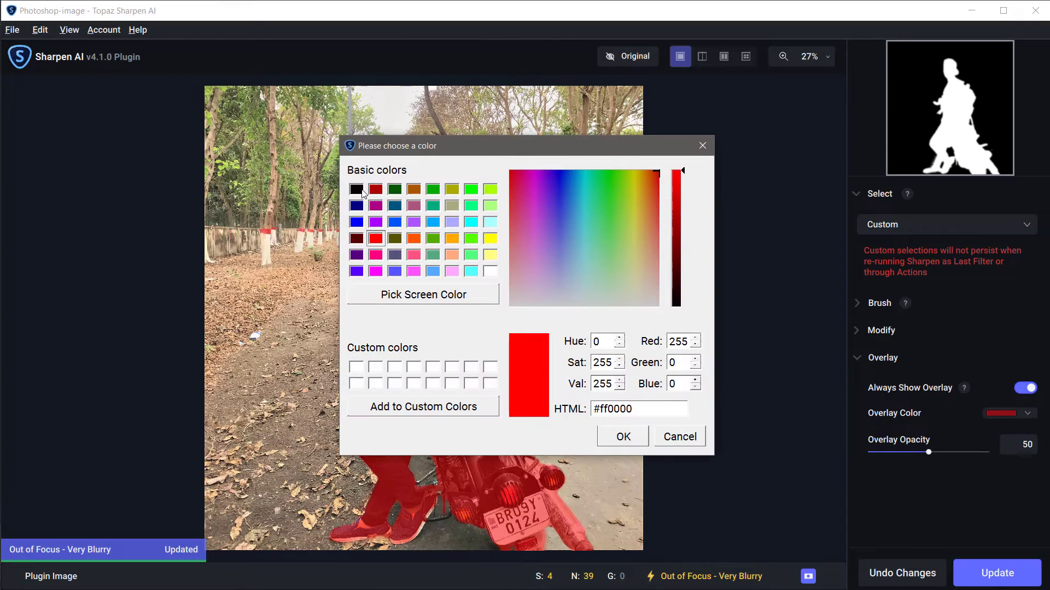
pyautogui.click(470, 239)
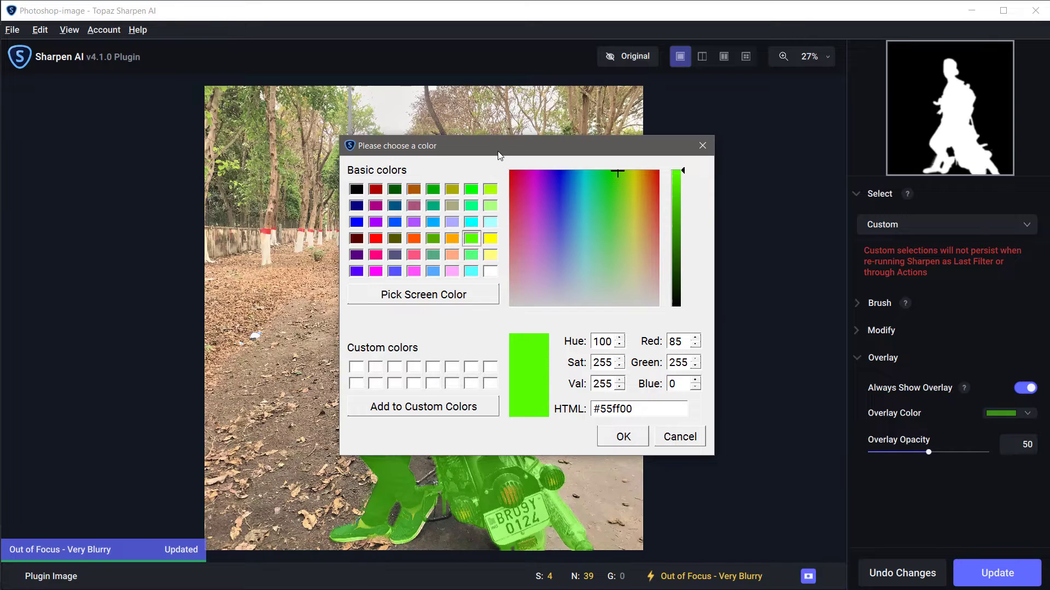
pyautogui.moveTo(498, 156); pyautogui.dragTo(799, 165)
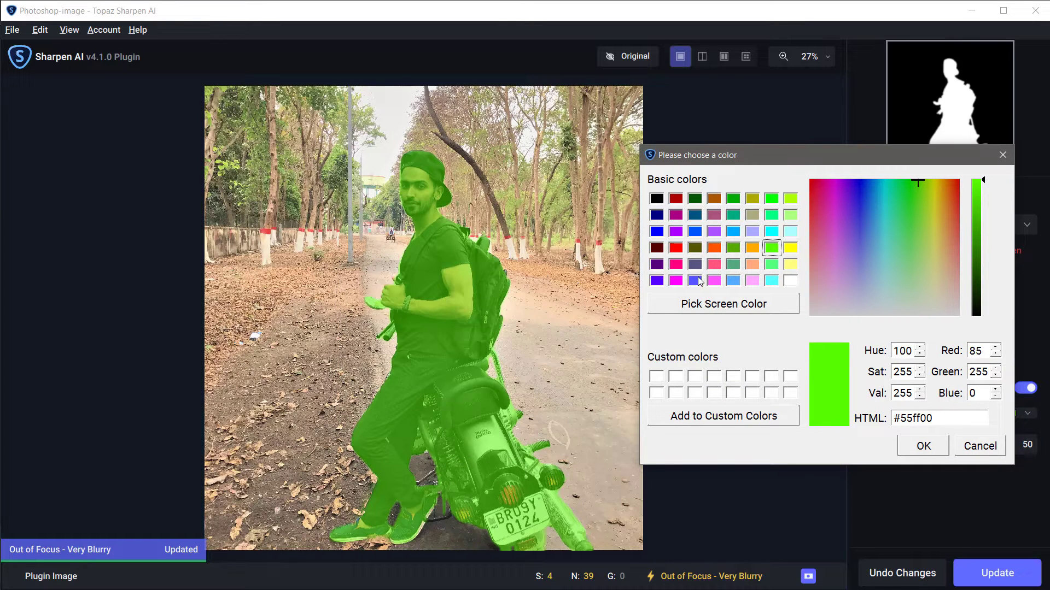
pyautogui.click(699, 280)
pyautogui.click(675, 247)
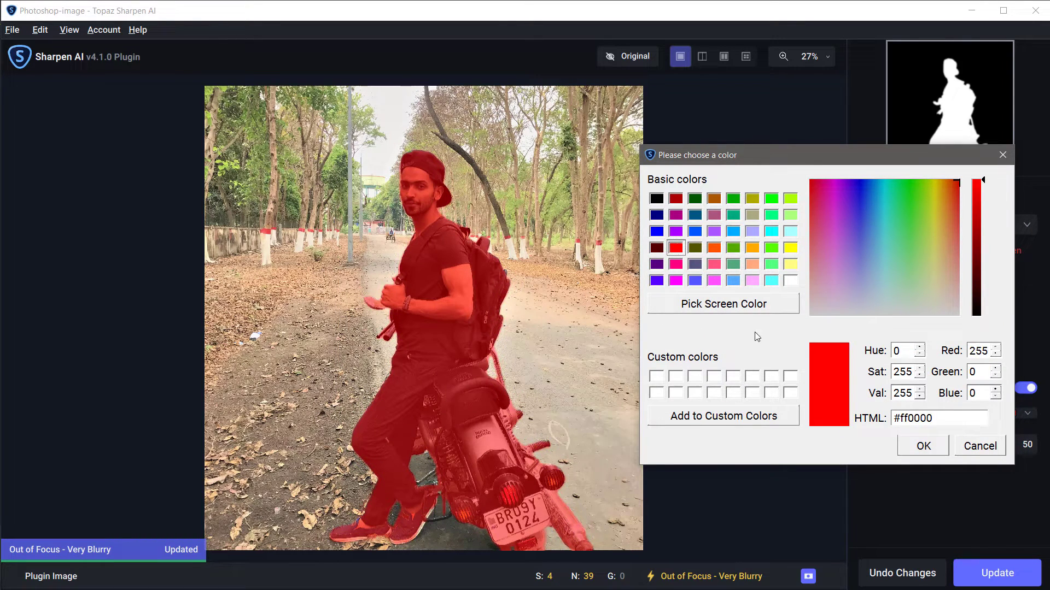
pyautogui.click(915, 447)
pyautogui.moveTo(929, 454); pyautogui.dragTo(981, 452)
pyautogui.doubleClick(1016, 445)
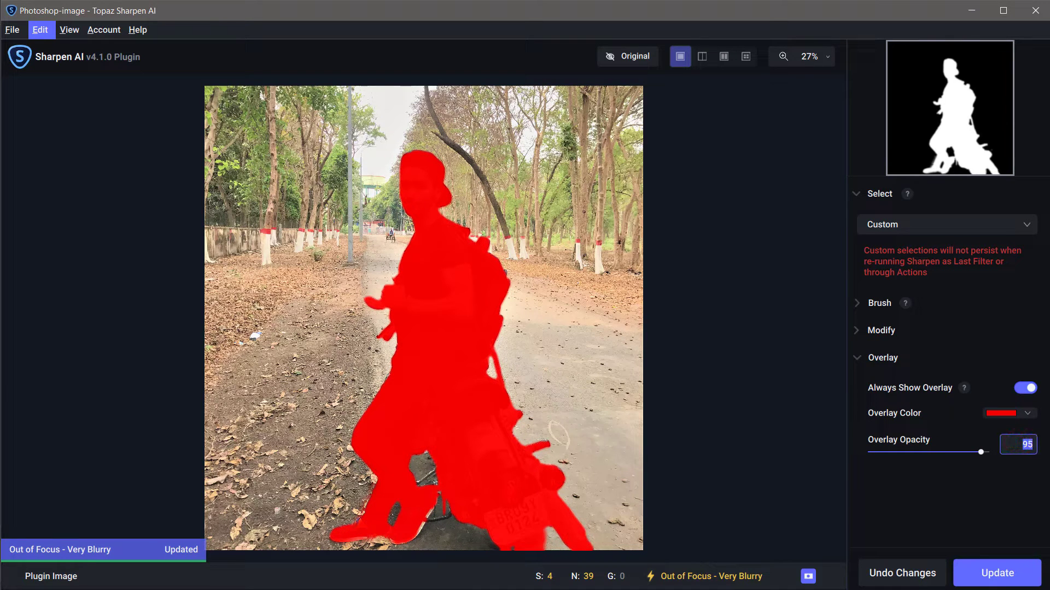
pyautogui.write('50')
pyautogui.press('Tab')
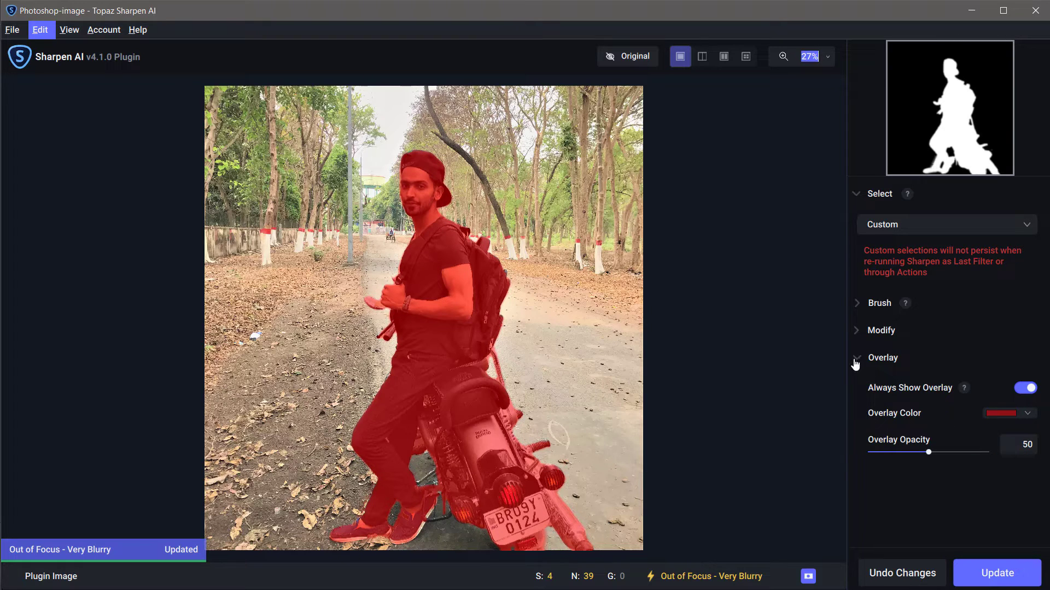
pyautogui.click(856, 358)
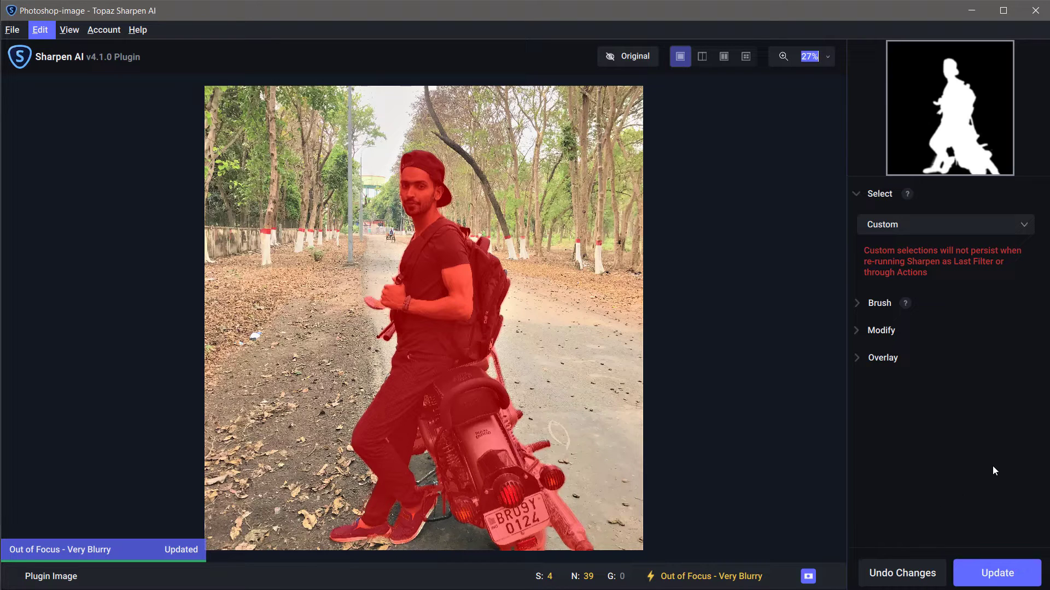
# Apply the mask with Update and set Remove Blur and Suppress Noise to 100.
pyautogui.click(995, 573)
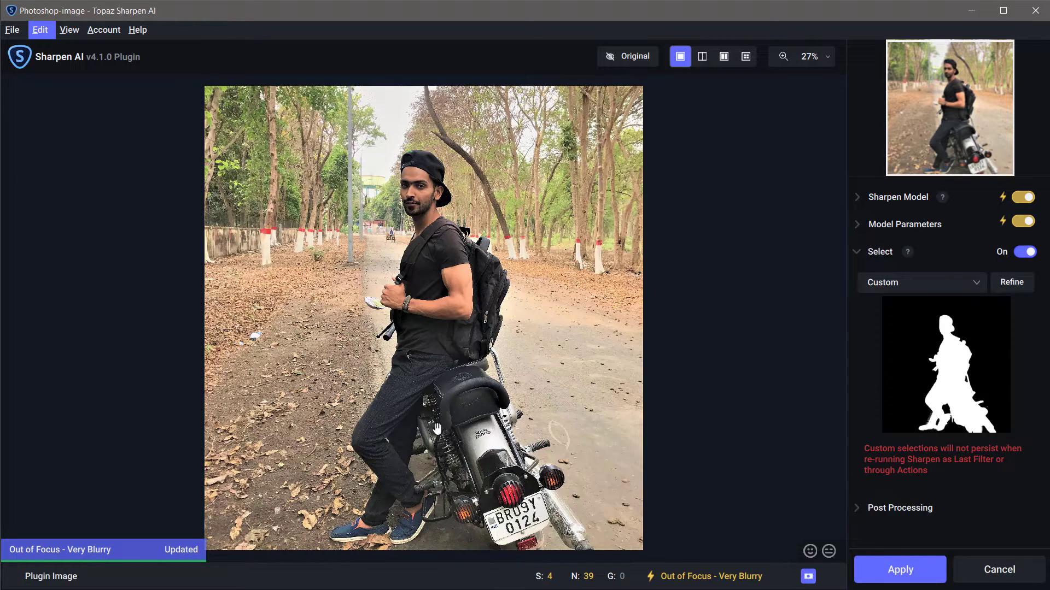
pyautogui.press('Left')
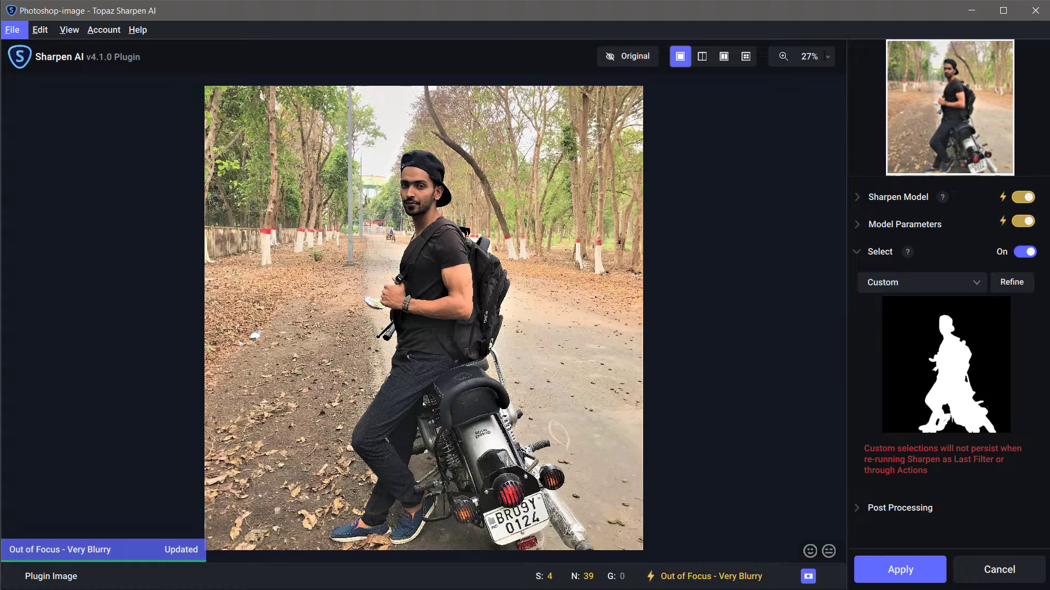
pyautogui.click(857, 224)
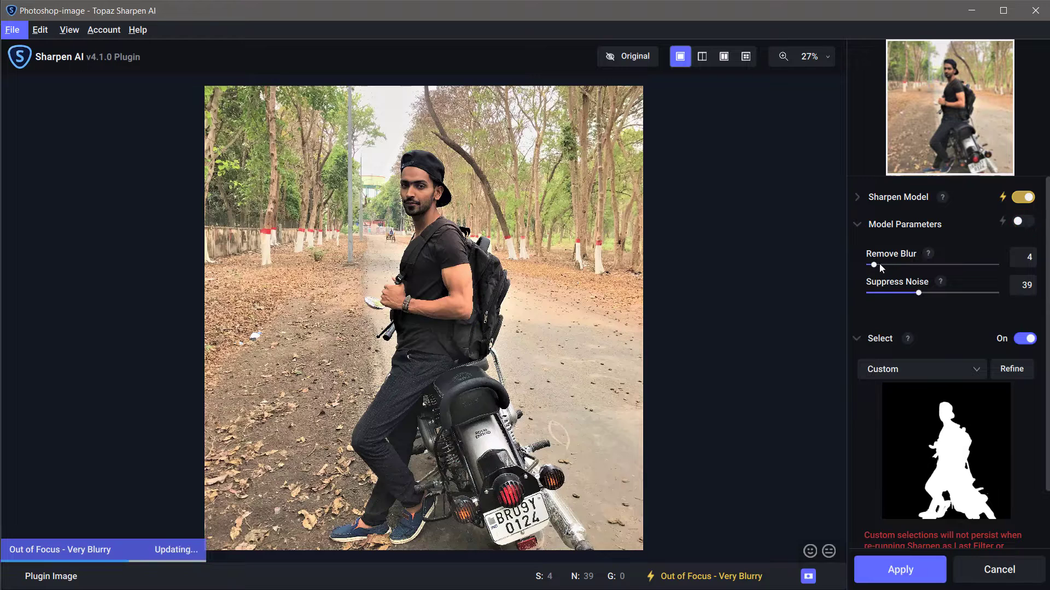
pyautogui.click(875, 264)
pyautogui.press('End')
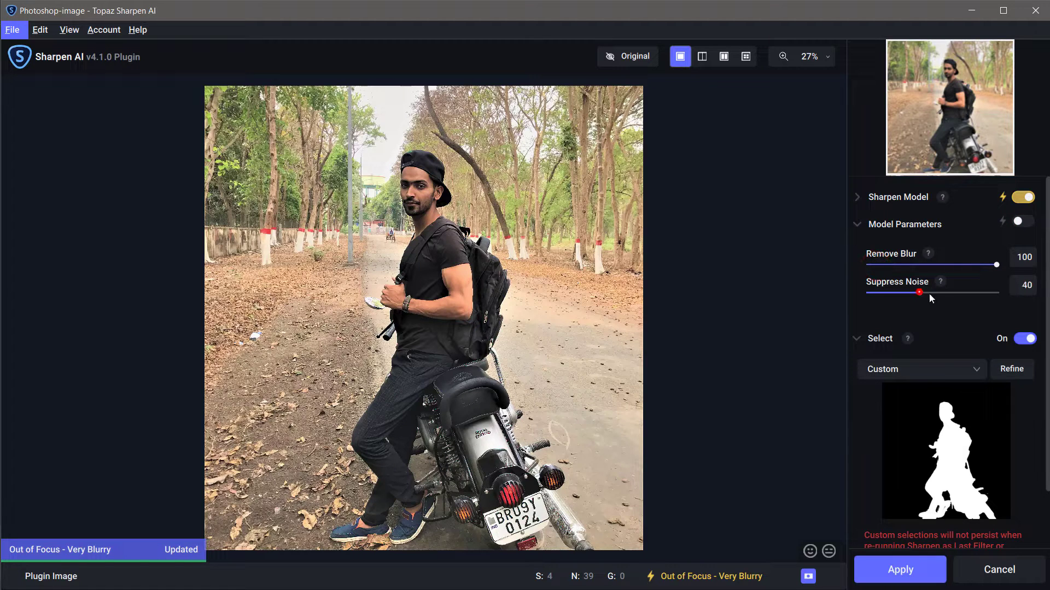
pyautogui.click(929, 294)
pyautogui.press('End')
# Zoom to 200% and pan over the man's face.
pyautogui.click(827, 57)
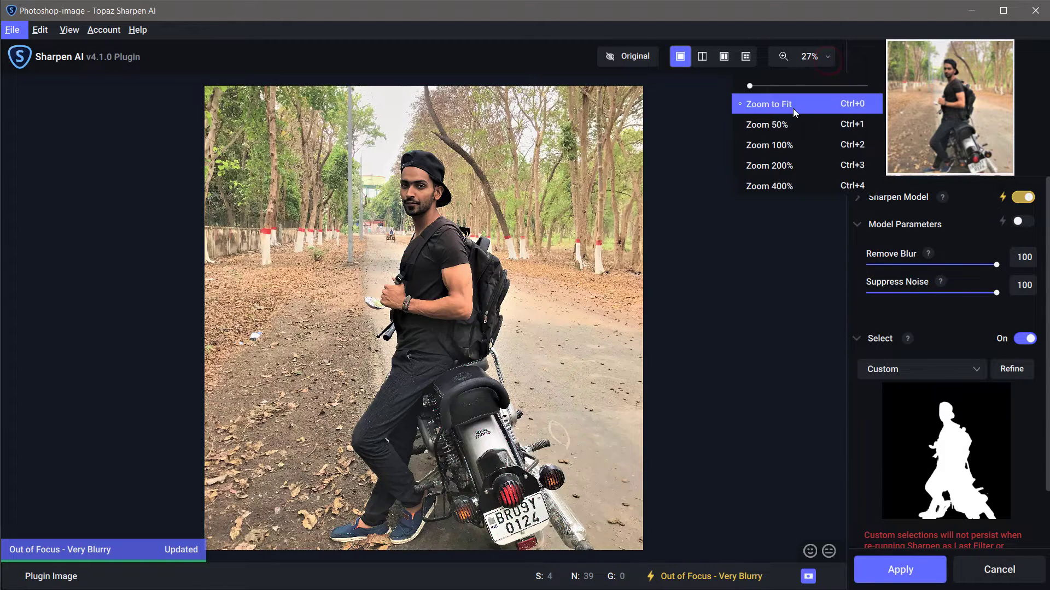
pyautogui.click(787, 164)
pyautogui.moveTo(665, 167)
pyautogui.mouseDown()
pyautogui.moveTo(638, 141)
pyautogui.moveTo(614, 141)
pyautogui.mouseUp()
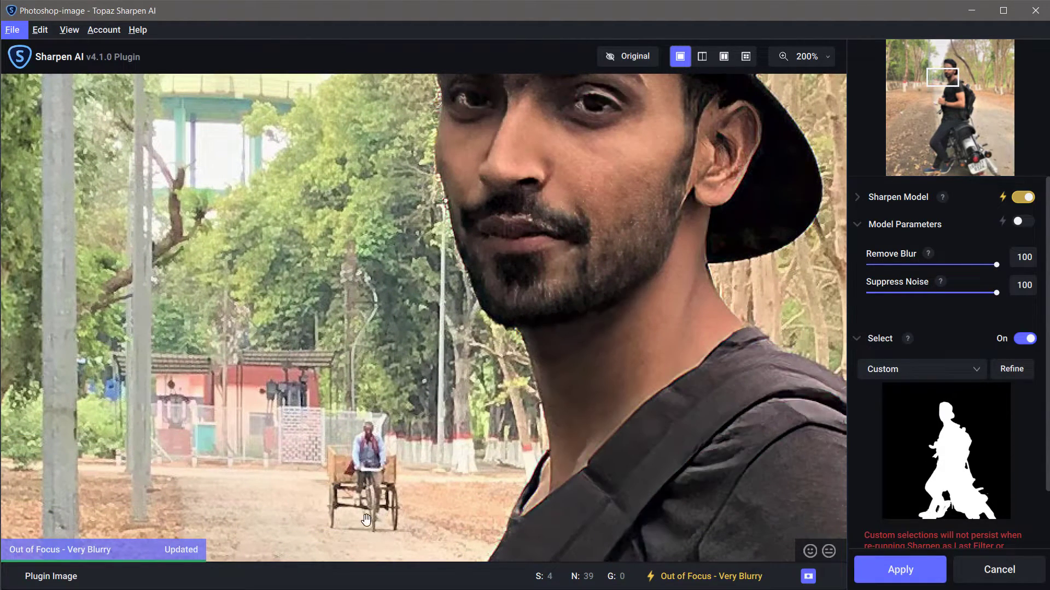
# Compare the mask-sharpened portrait against the unsharpened original, then return to the result.
pyautogui.click(630, 57)
pyautogui.click(631, 58)
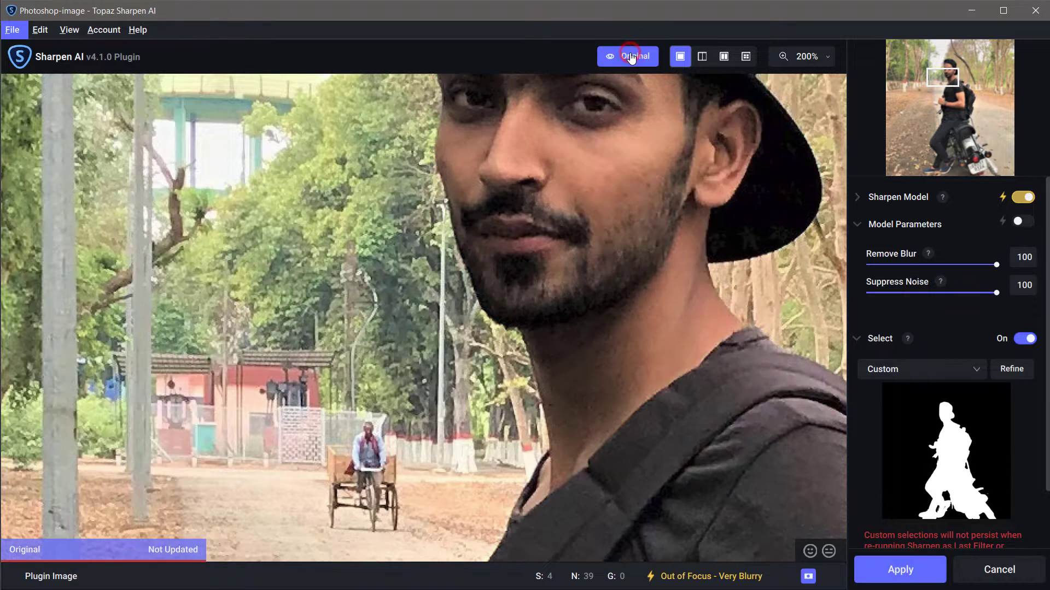
pyautogui.click(631, 58)
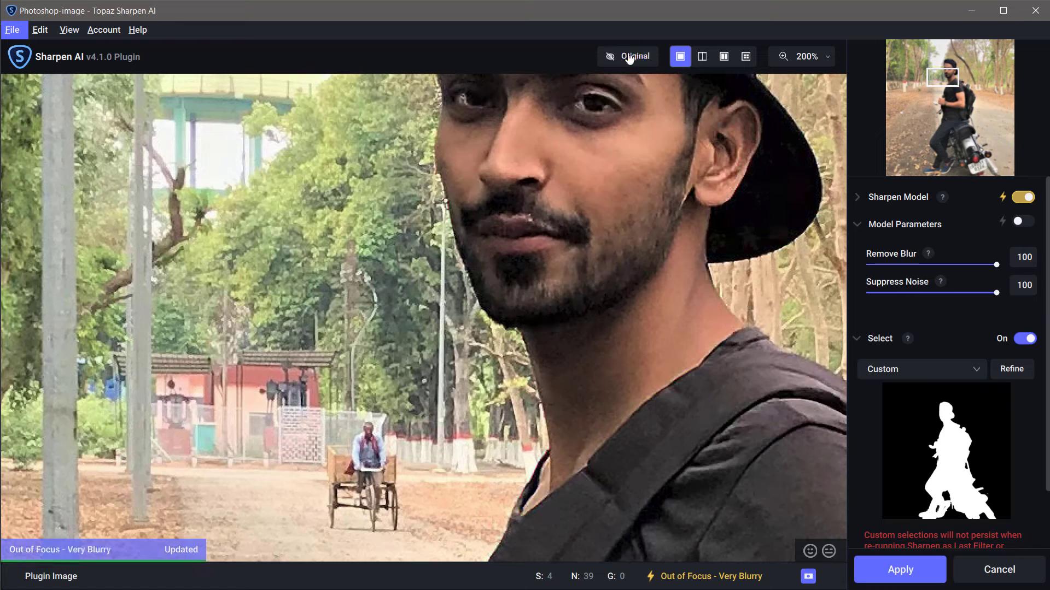
pyautogui.click(630, 56)
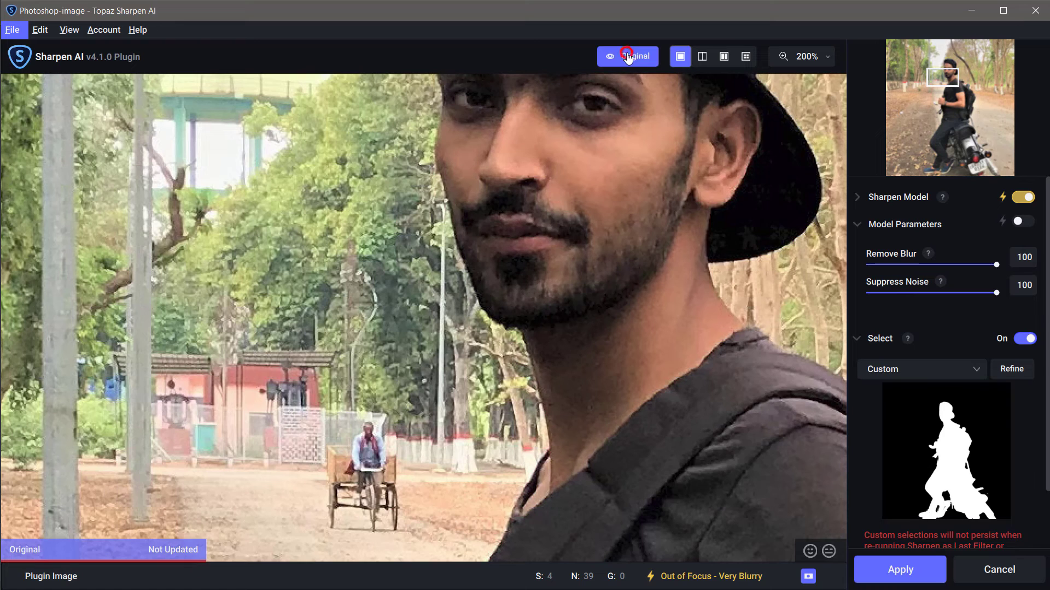
# Turn off subject selection to compare whole-image sharpening with the original, then re-enable it.
pyautogui.click(1027, 340)
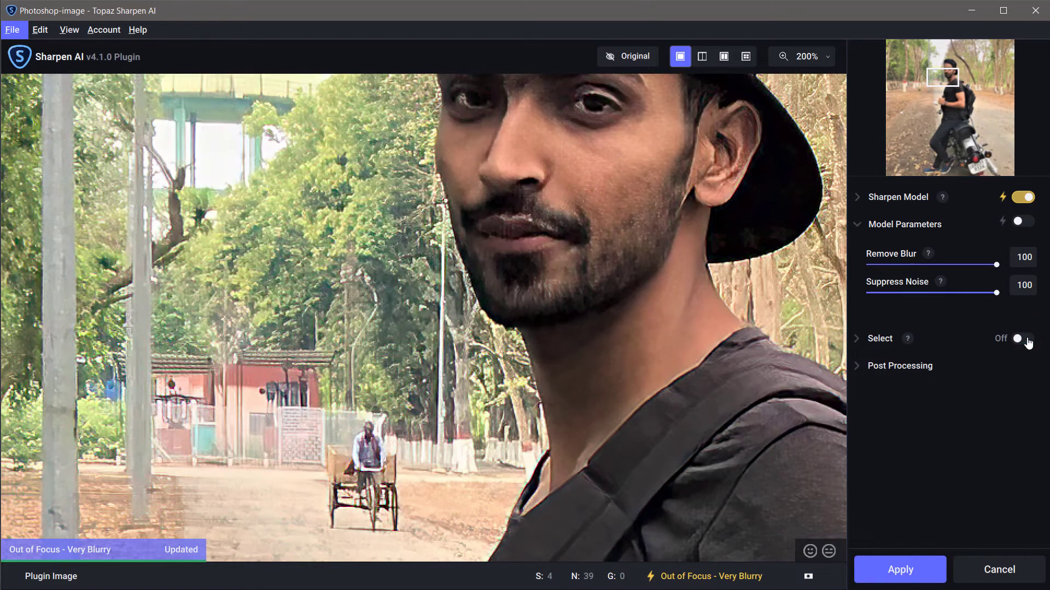
pyautogui.click(630, 57)
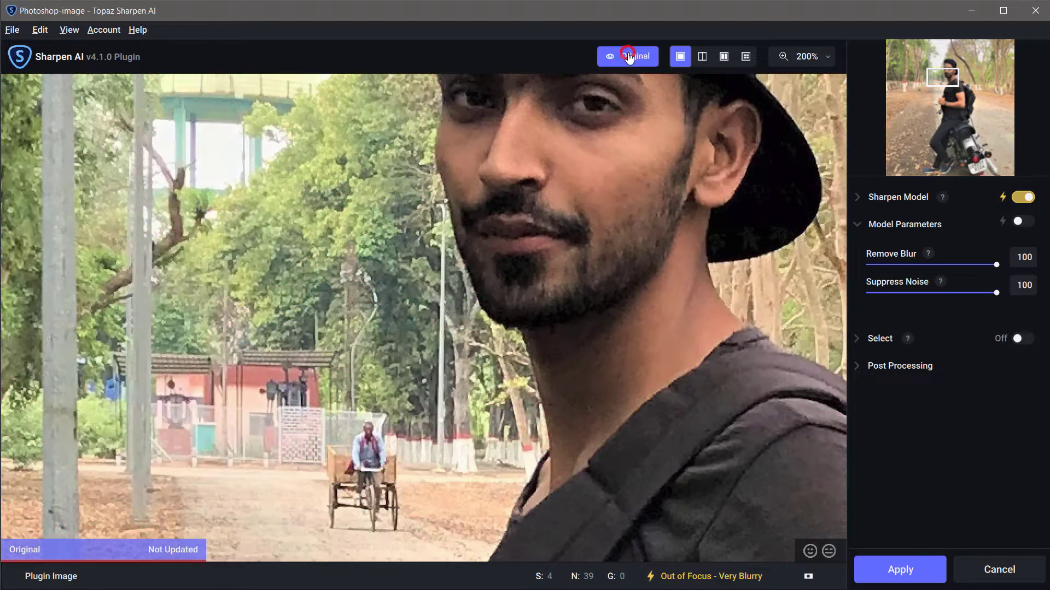
pyautogui.click(630, 56)
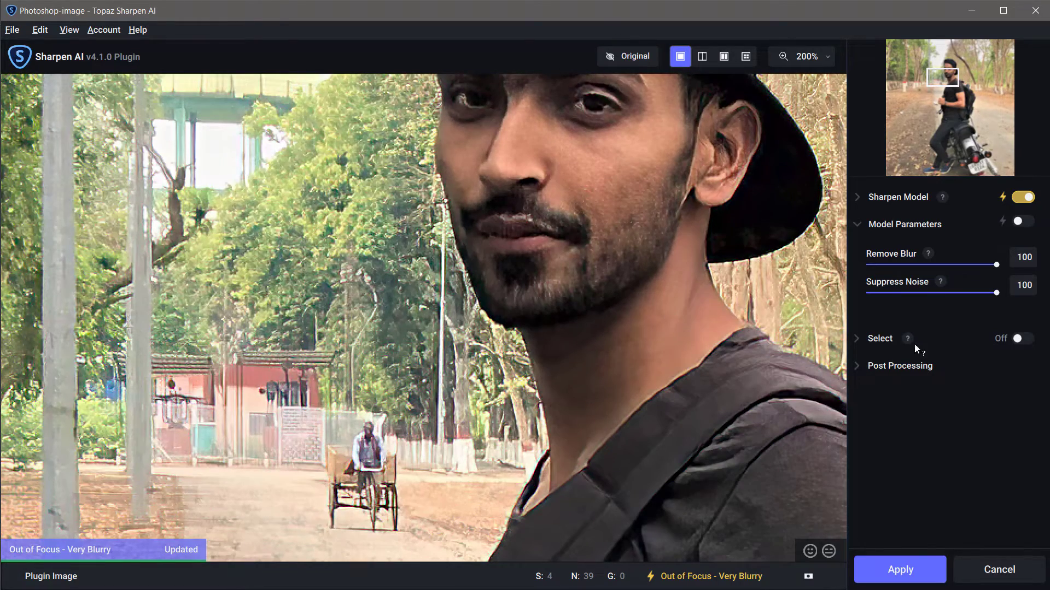
pyautogui.click(1018, 340)
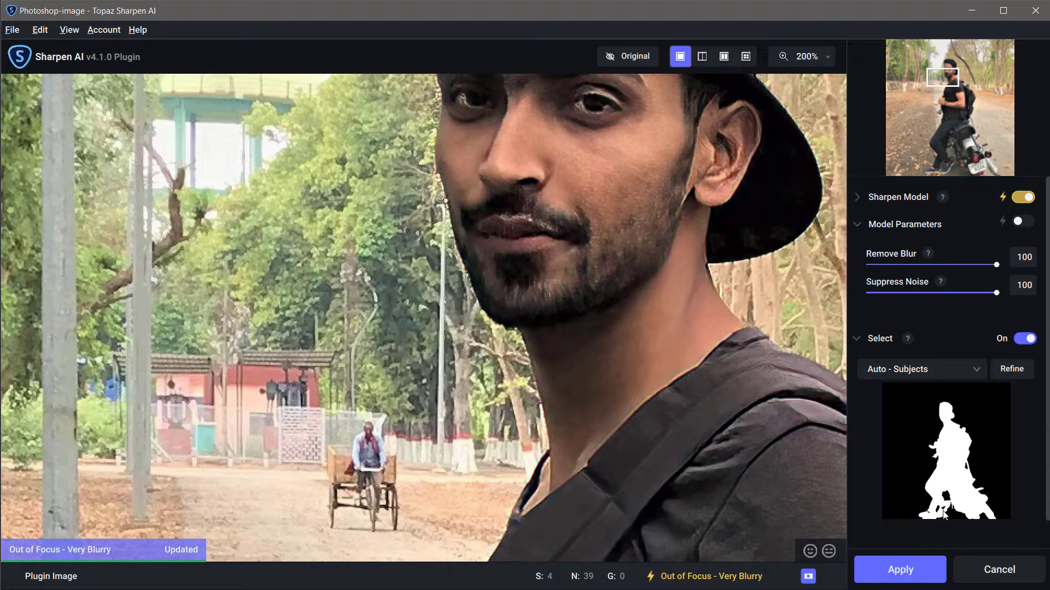
pyautogui.scroll(-2, 881, 453)
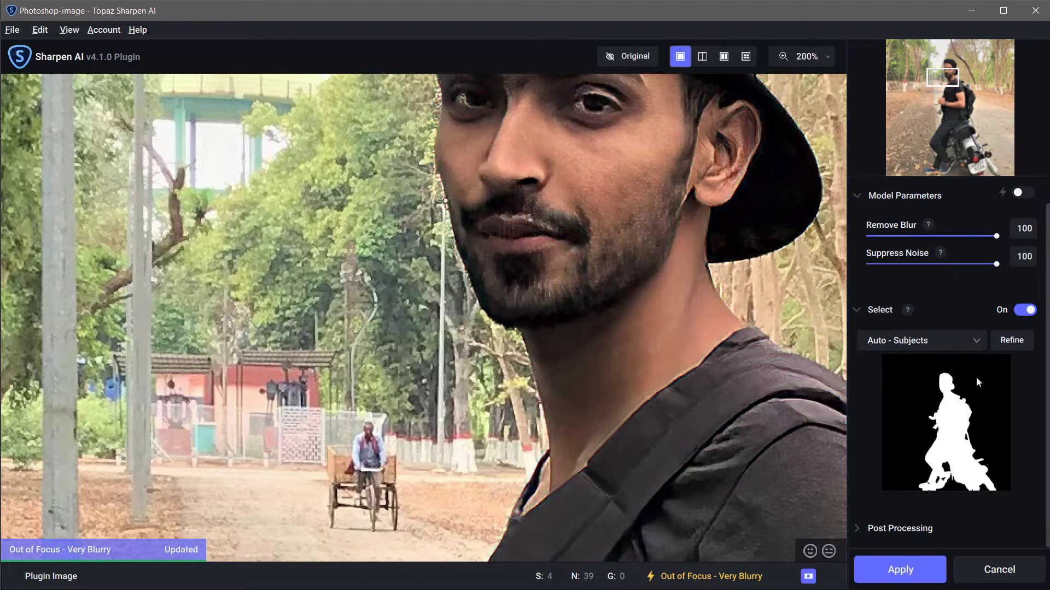
# Toggle the subject mask off and back on, collapse Select, and fit the photo in view.
pyautogui.click(1026, 311)
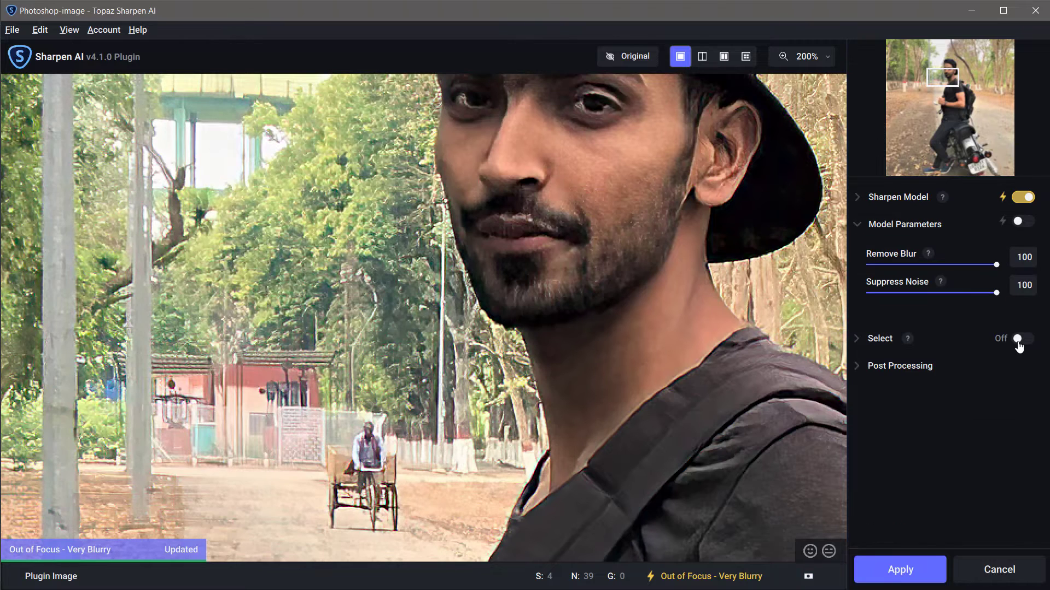
pyautogui.click(1022, 338)
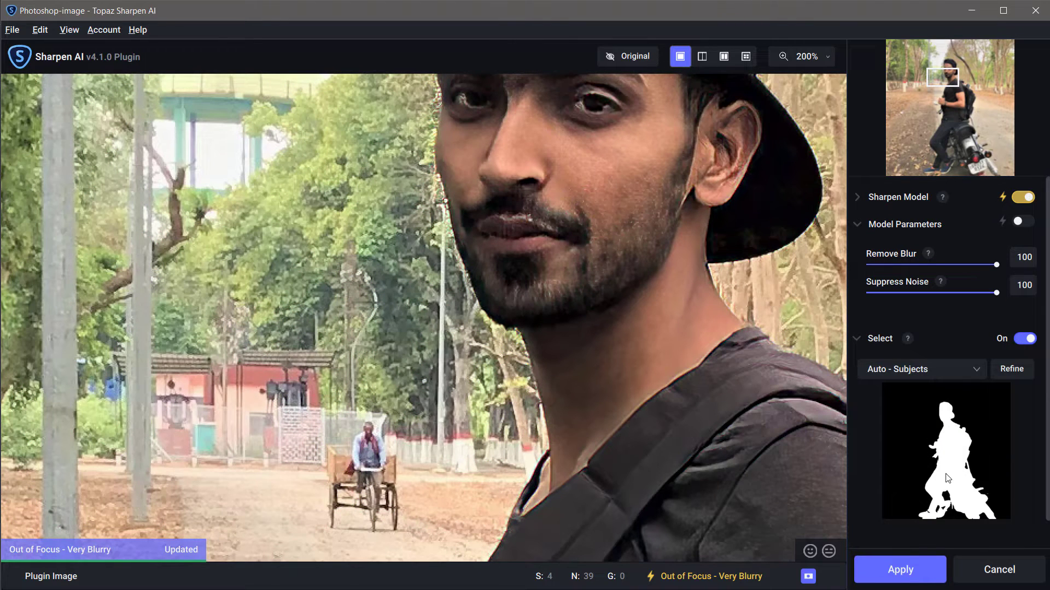
pyautogui.click(857, 335)
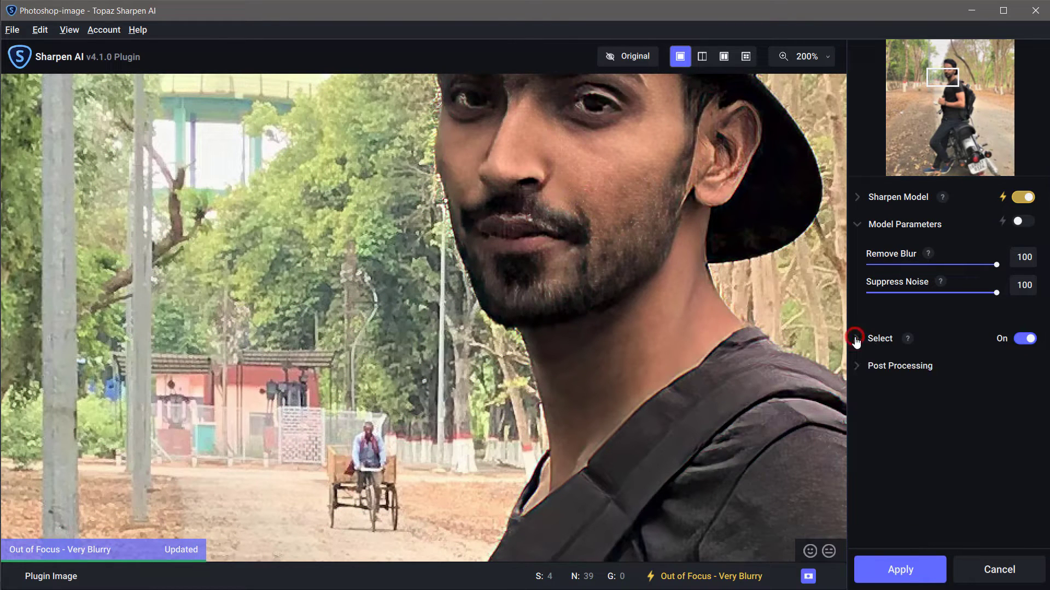
pyautogui.click(827, 57)
pyautogui.click(807, 106)
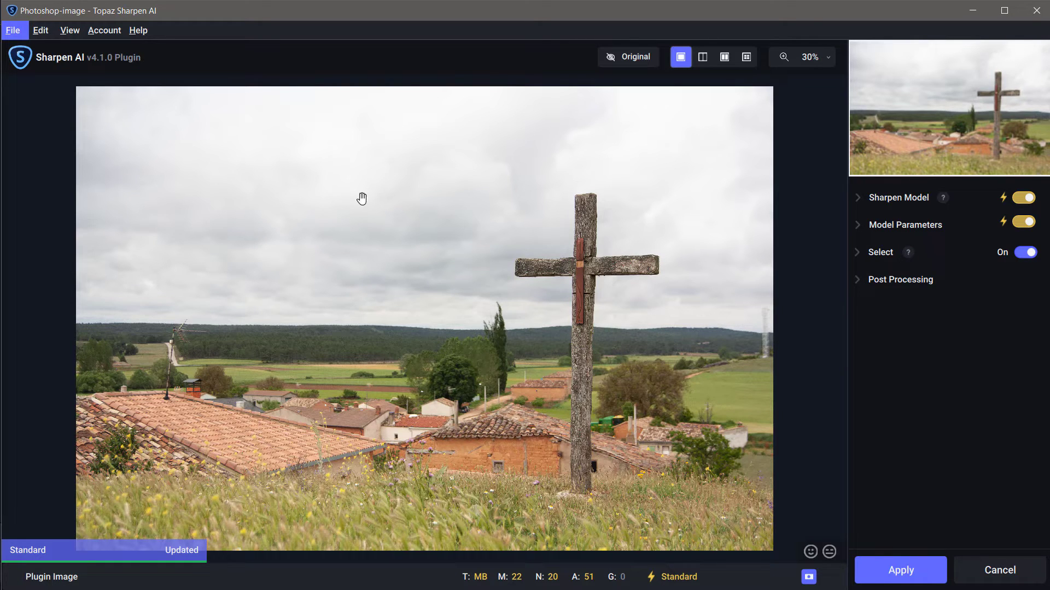
# Try Auto - Subjects and Auto - People/Portraits masks on the cross photo, then settle on Auto - Skyline/Landscapes.
pyautogui.click(856, 255)
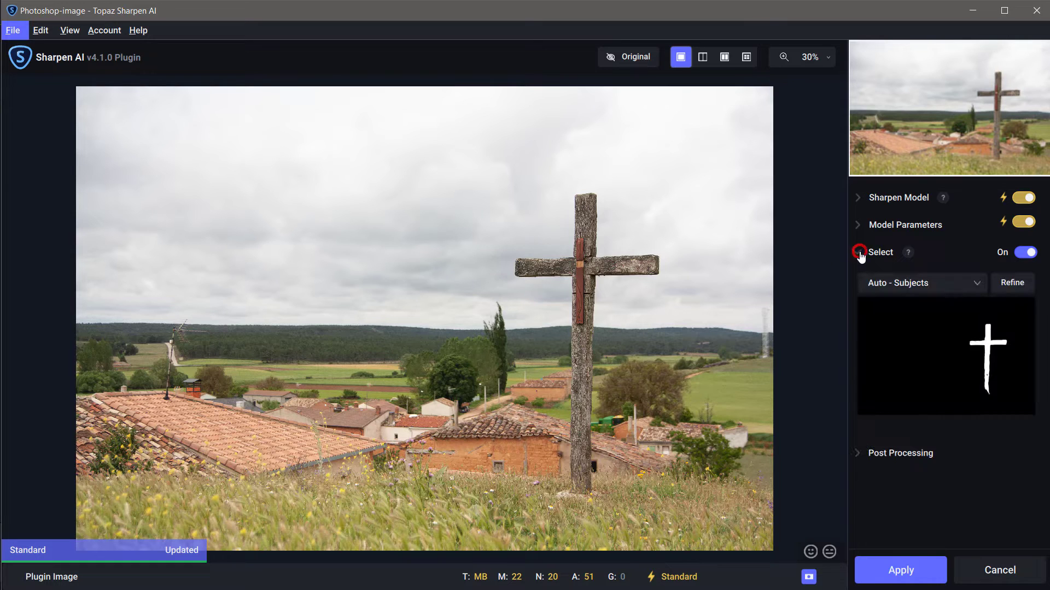
pyautogui.click(978, 284)
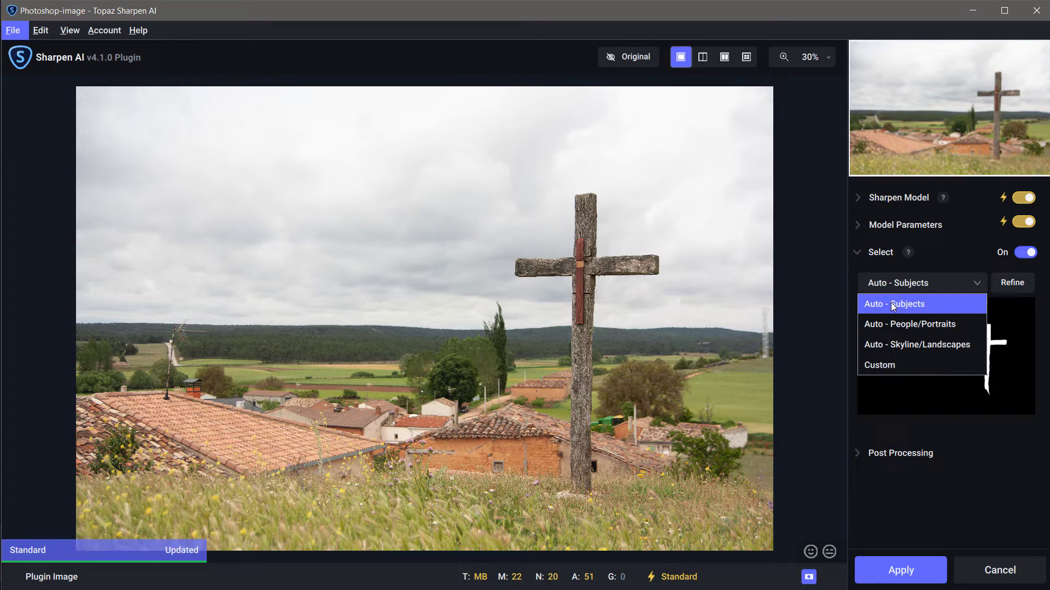
pyautogui.click(924, 303)
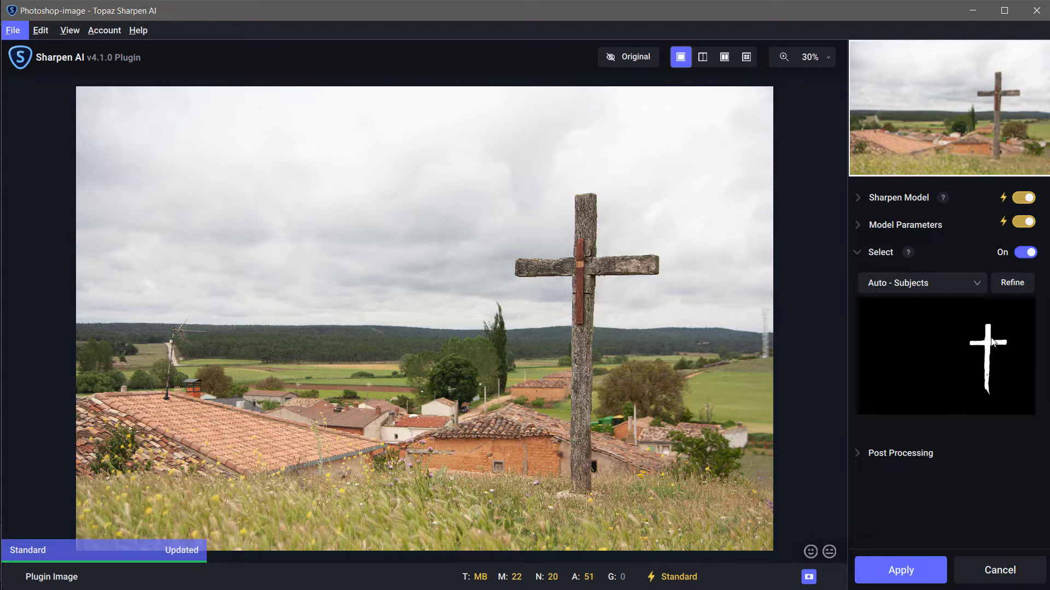
pyautogui.click(904, 279)
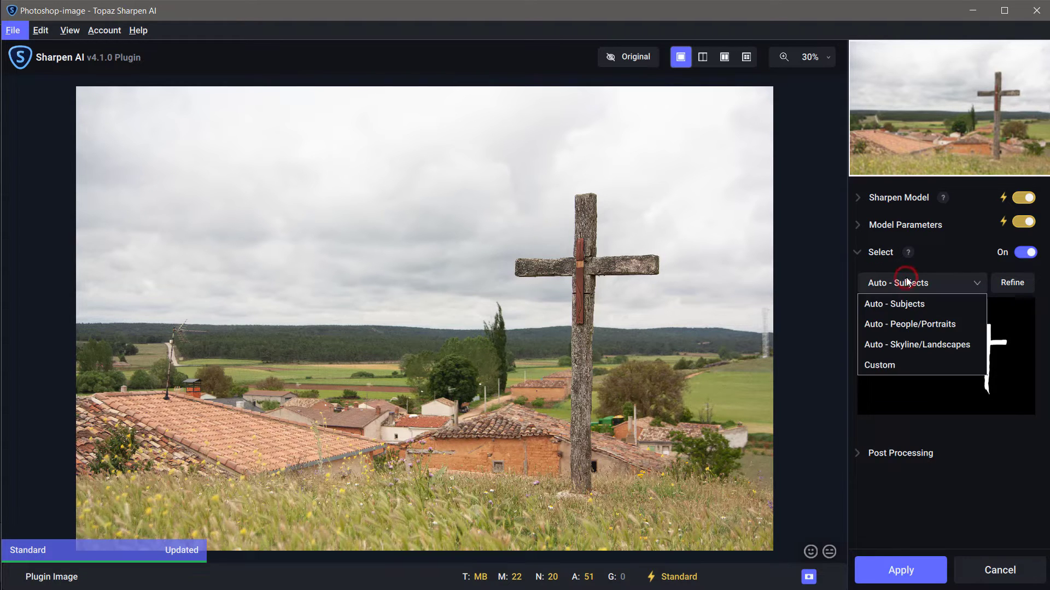
pyautogui.click(905, 325)
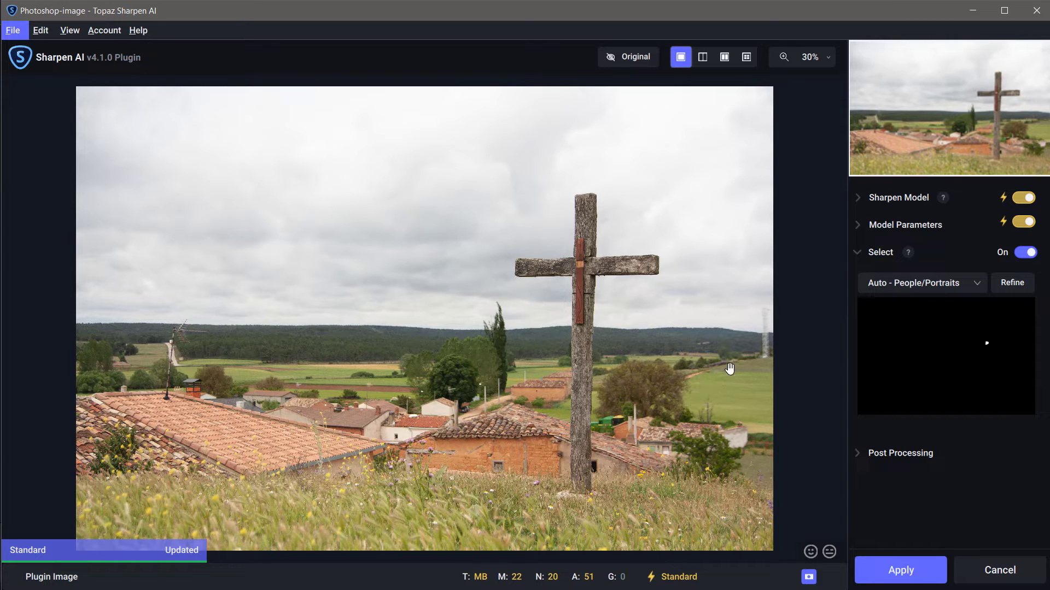
pyautogui.click(977, 284)
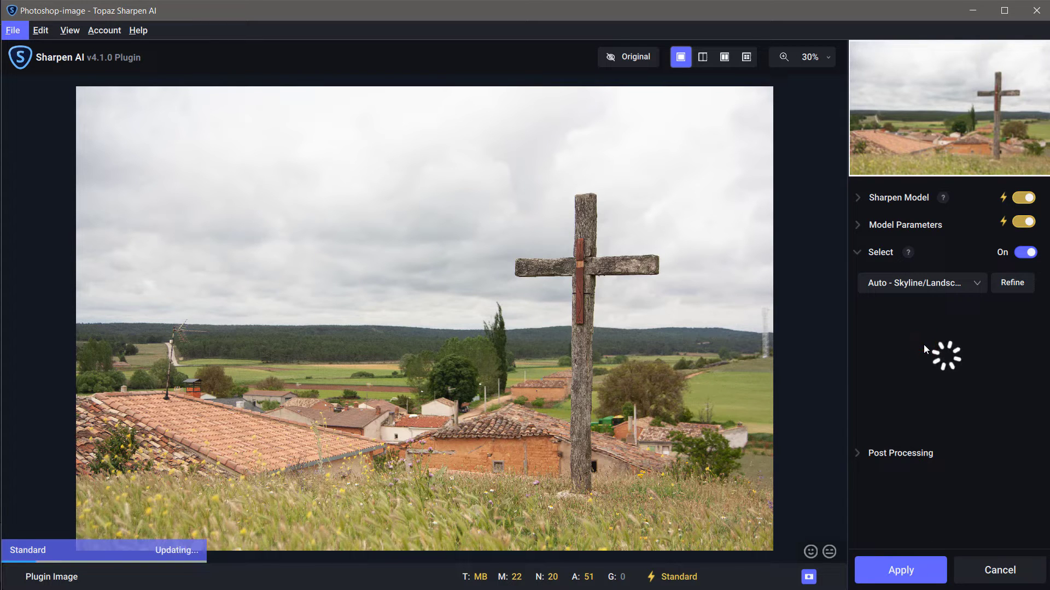
pyautogui.click(1009, 286)
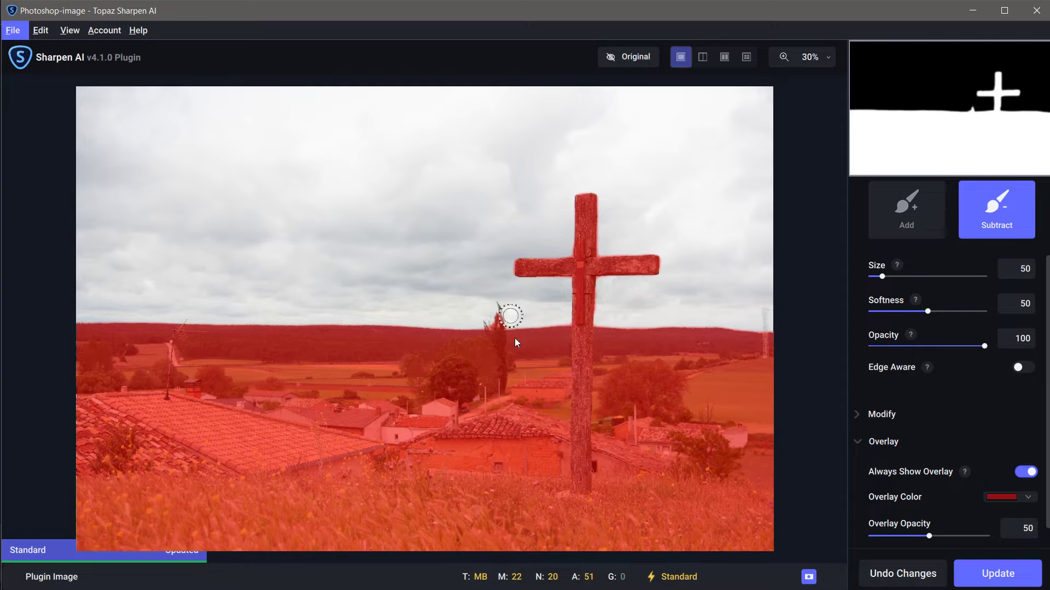
# Subtract the tall tree left of the cross from the landscape mask and apply it.
pyautogui.moveTo(486, 328); pyautogui.dragTo(491, 342)
pyautogui.click(978, 582)
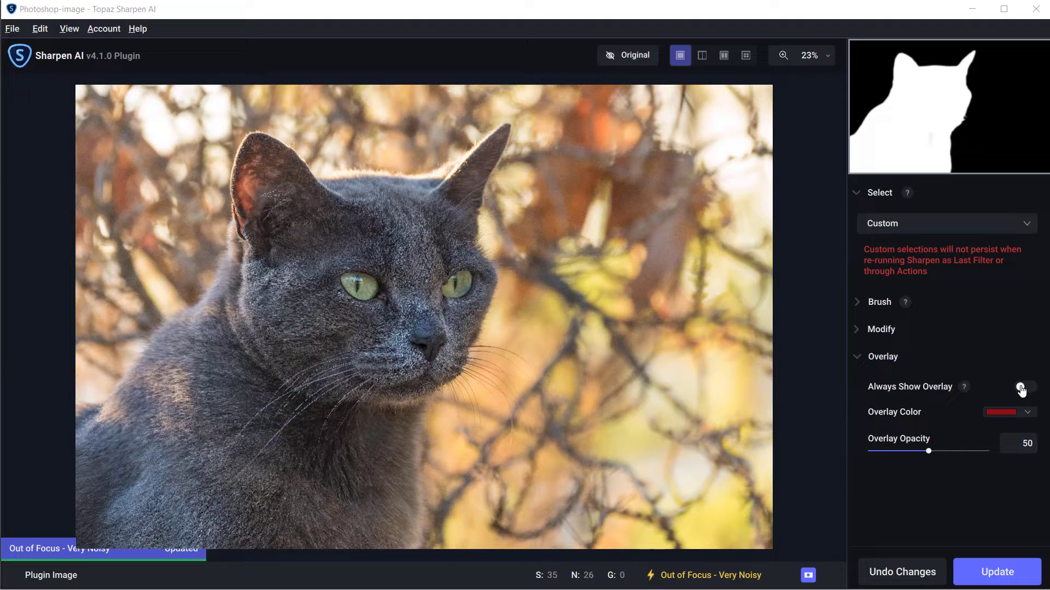
# Flash the red mask overlay on the cat, boy, woman, ferris wheel, statue and bird photos.
pyautogui.click(1022, 389)
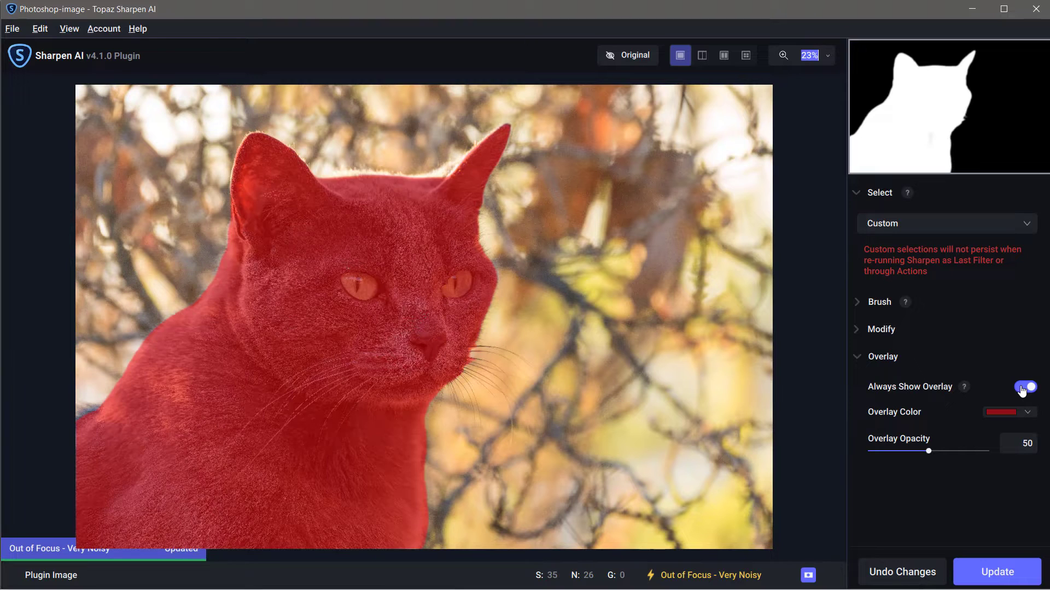
pyautogui.click(1022, 388)
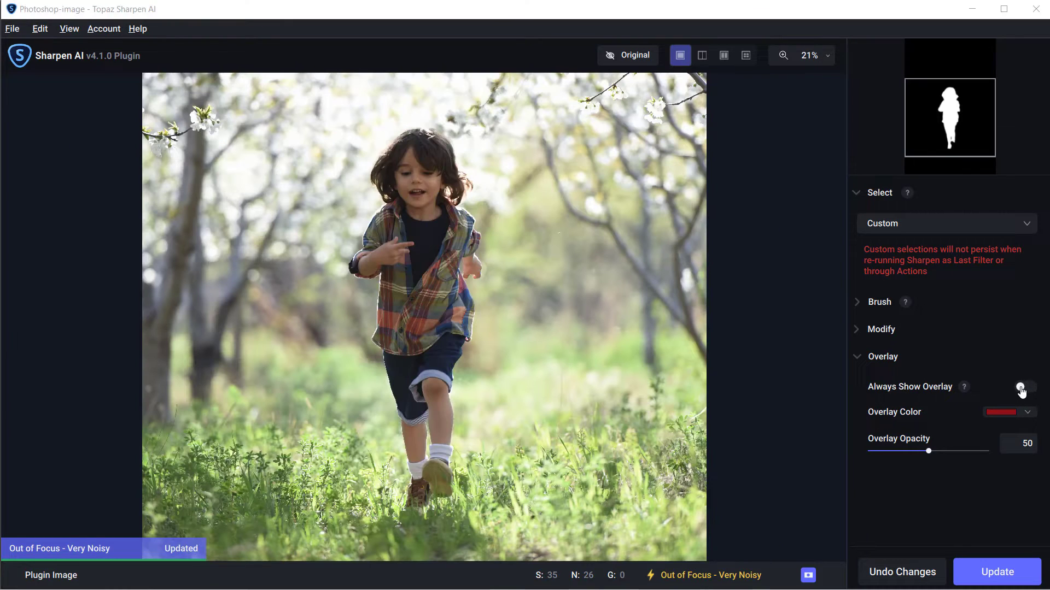
pyautogui.click(1022, 389)
pyautogui.click(1021, 389)
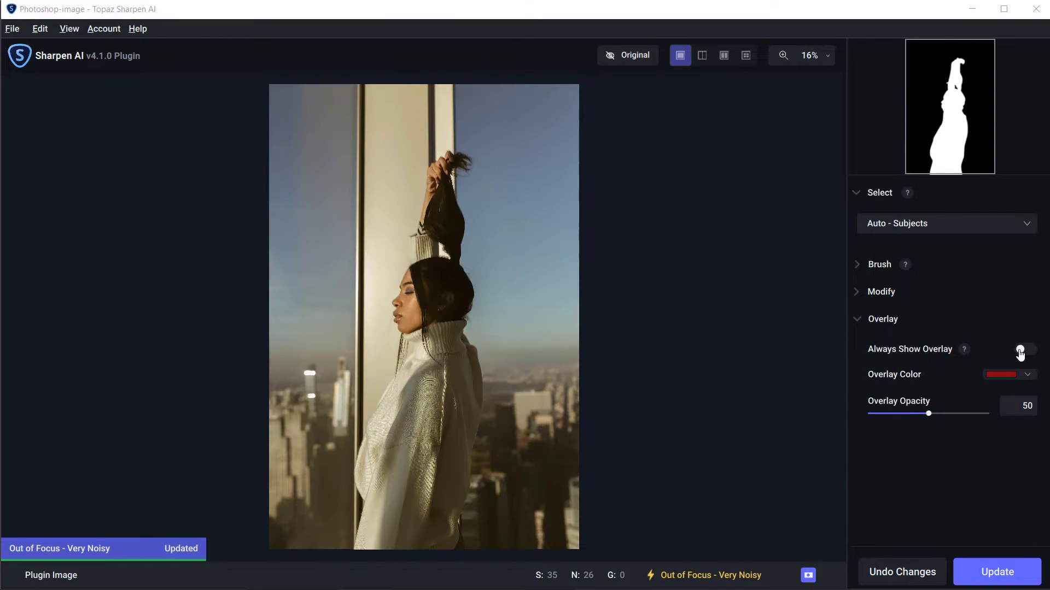
pyautogui.click(1020, 351)
pyautogui.click(1020, 351)
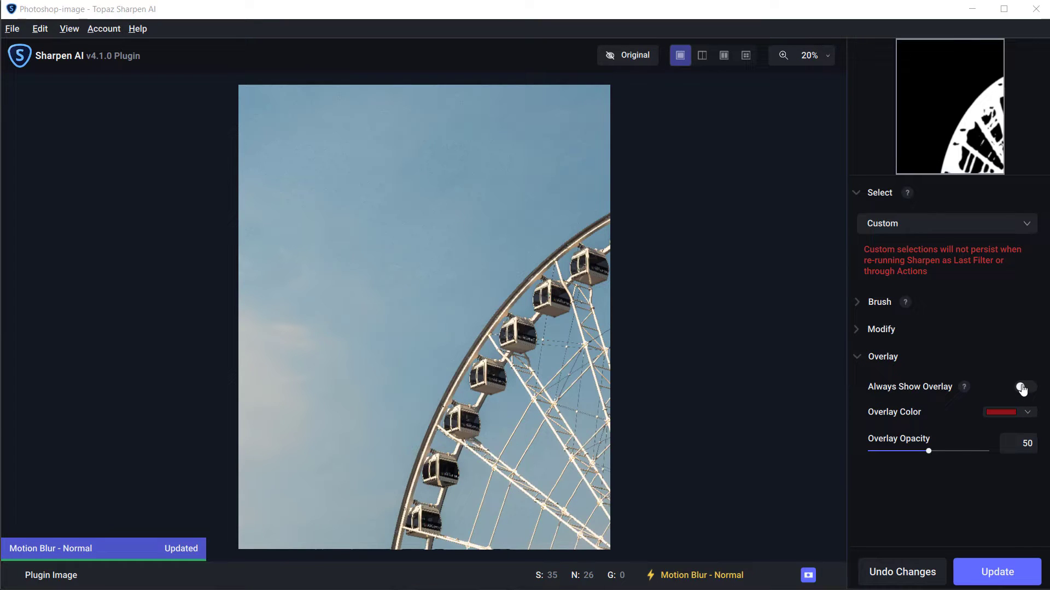
pyautogui.click(1021, 388)
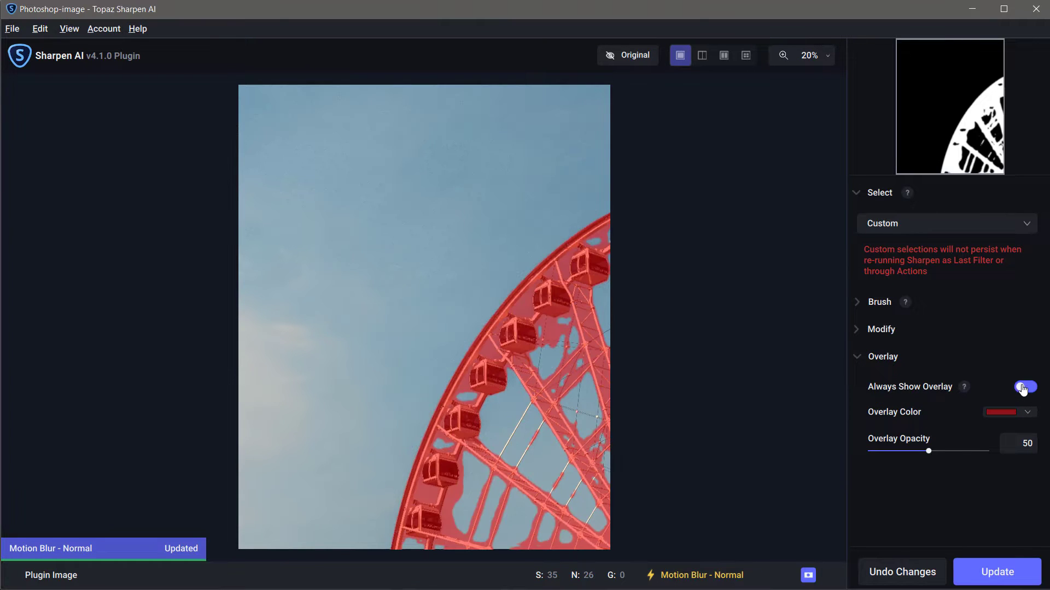
pyautogui.click(1023, 388)
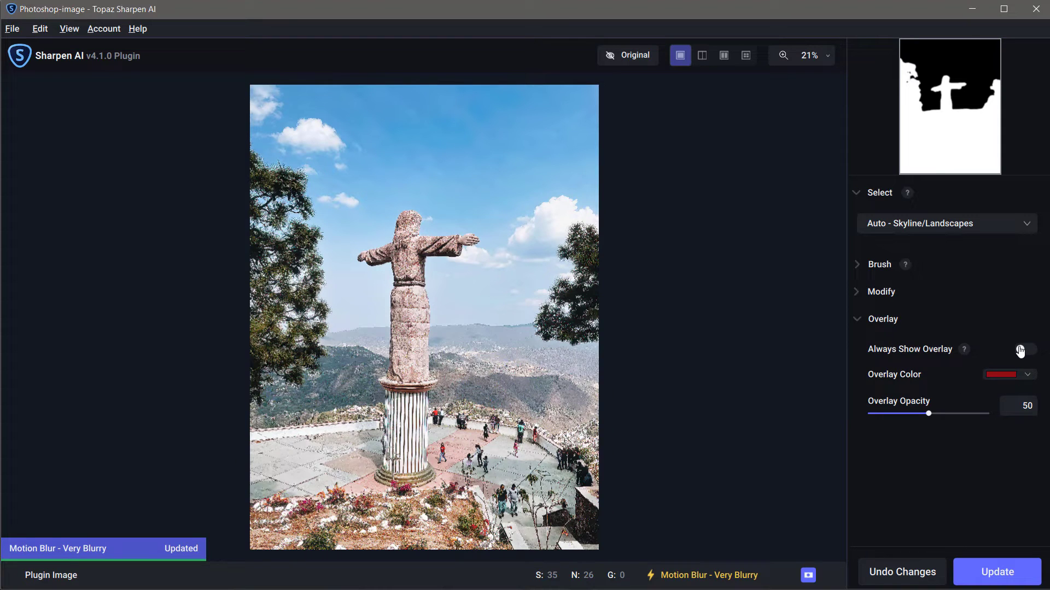
pyautogui.click(1020, 350)
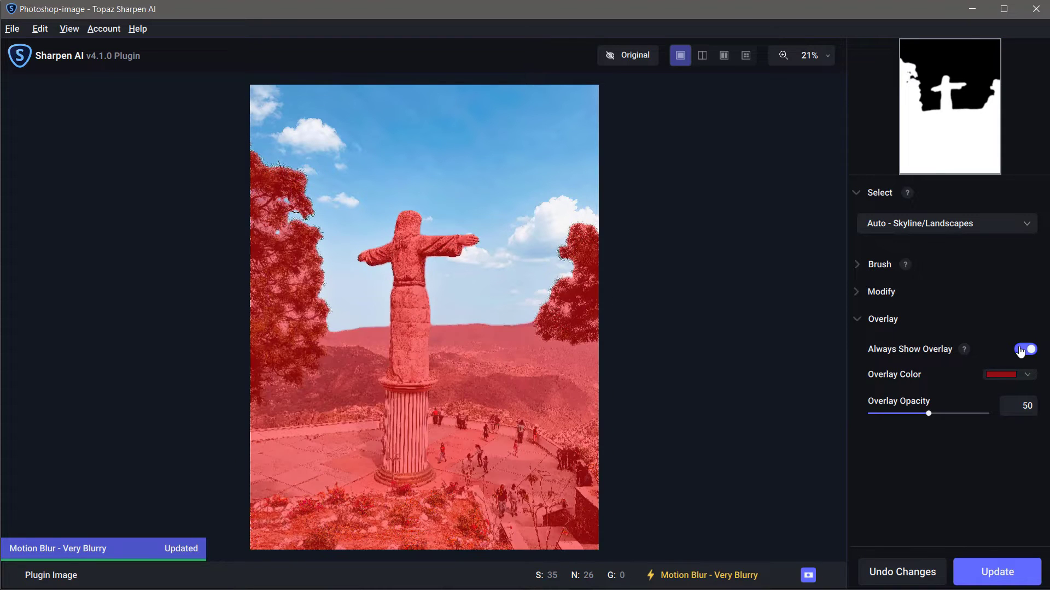
pyautogui.click(1021, 351)
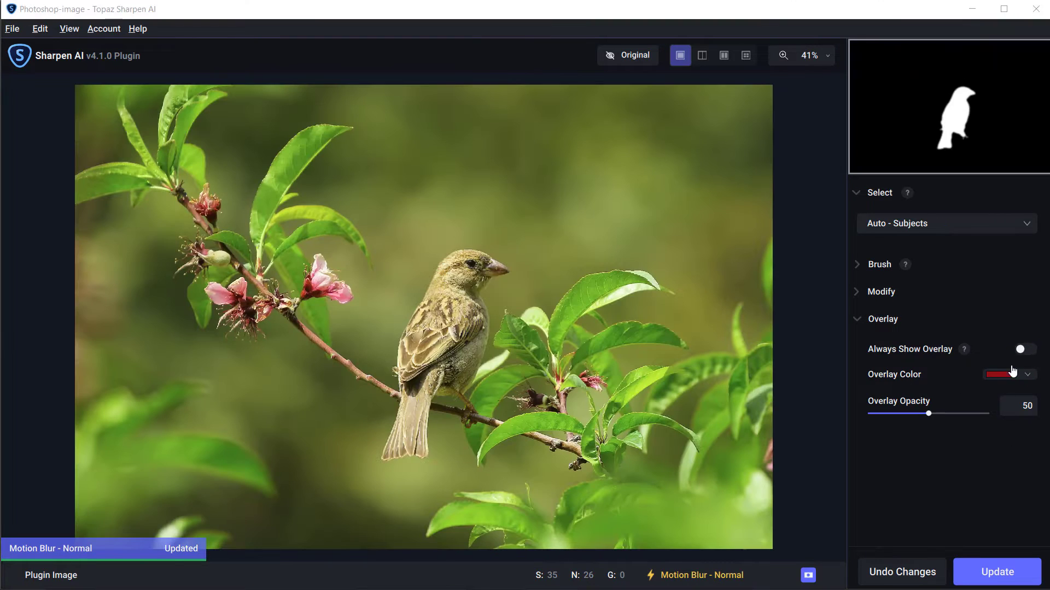
pyautogui.click(1020, 350)
pyautogui.click(1020, 350)
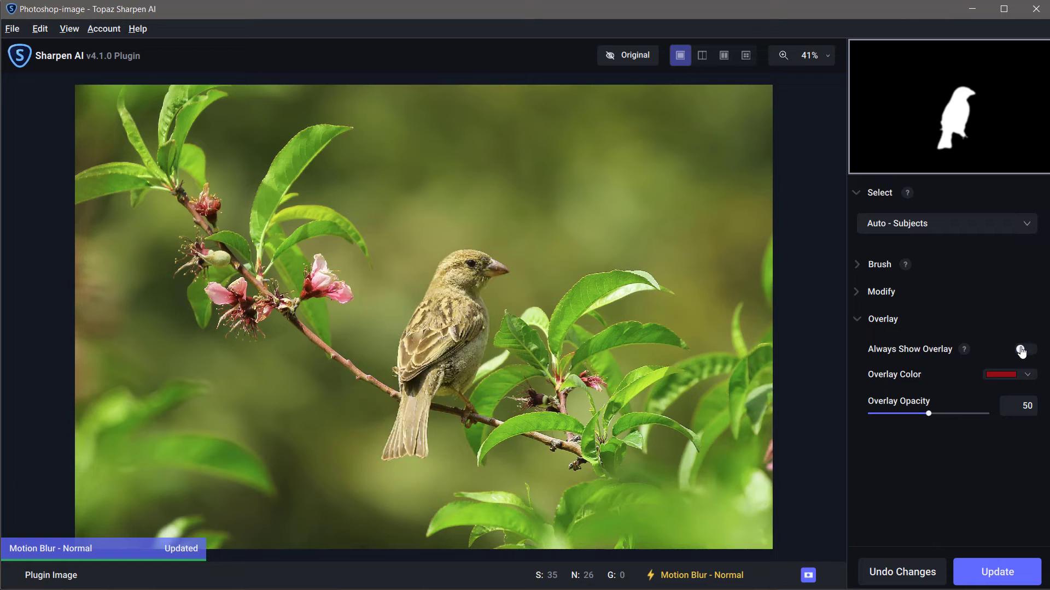
# Switch the bird photo's mask to Auto - Skyline/Landscapes and preview its overlay.
pyautogui.click(929, 223)
pyautogui.click(933, 286)
pyautogui.click(1024, 350)
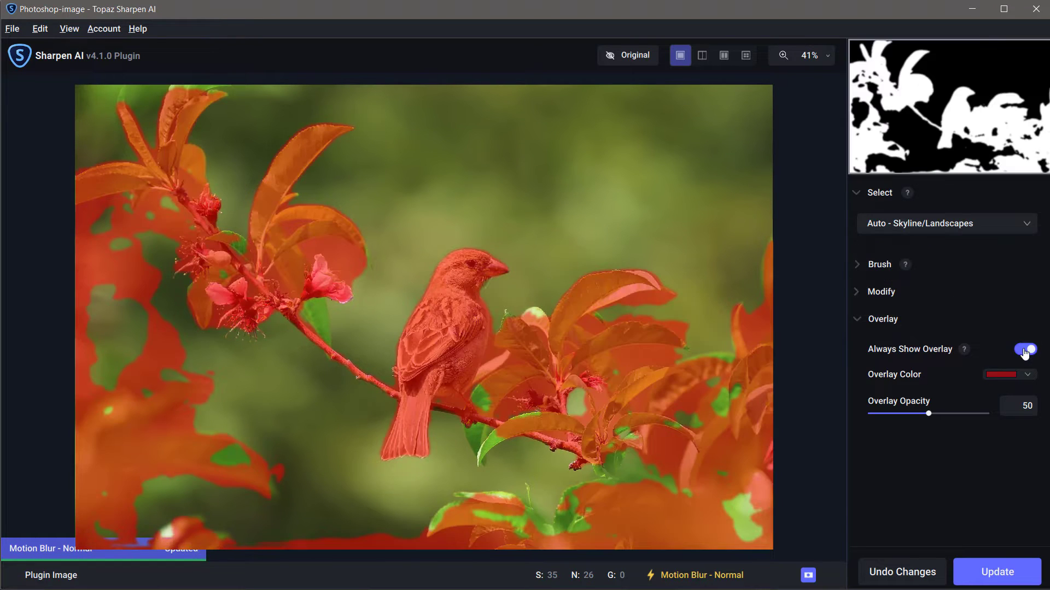
pyautogui.click(1024, 350)
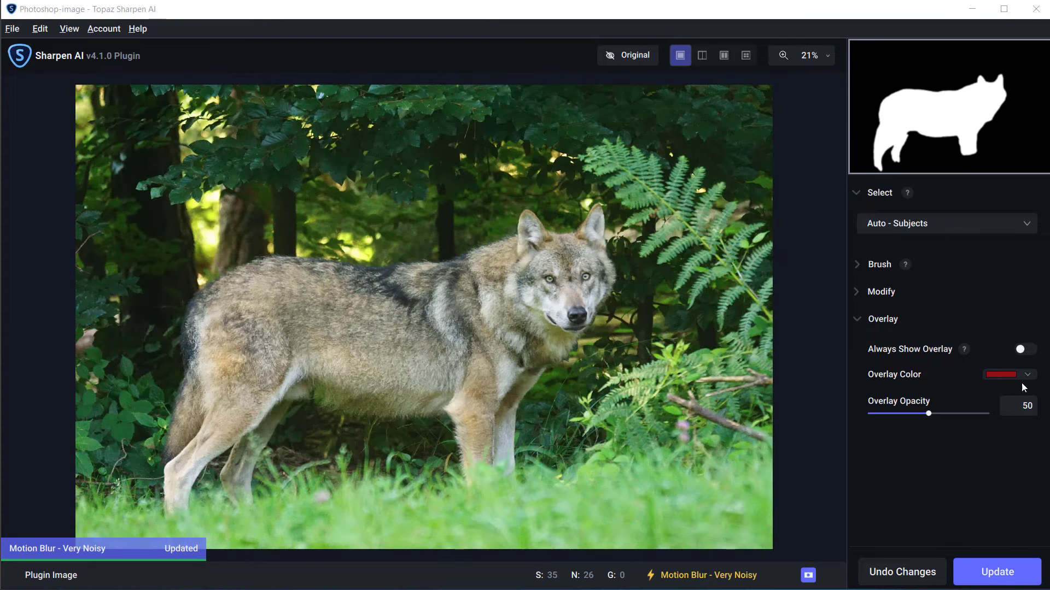
# Flash the mask overlay on the wolf, lying wolf, two girls and hills-and-lake photos.
pyautogui.click(1022, 350)
pyautogui.click(1024, 349)
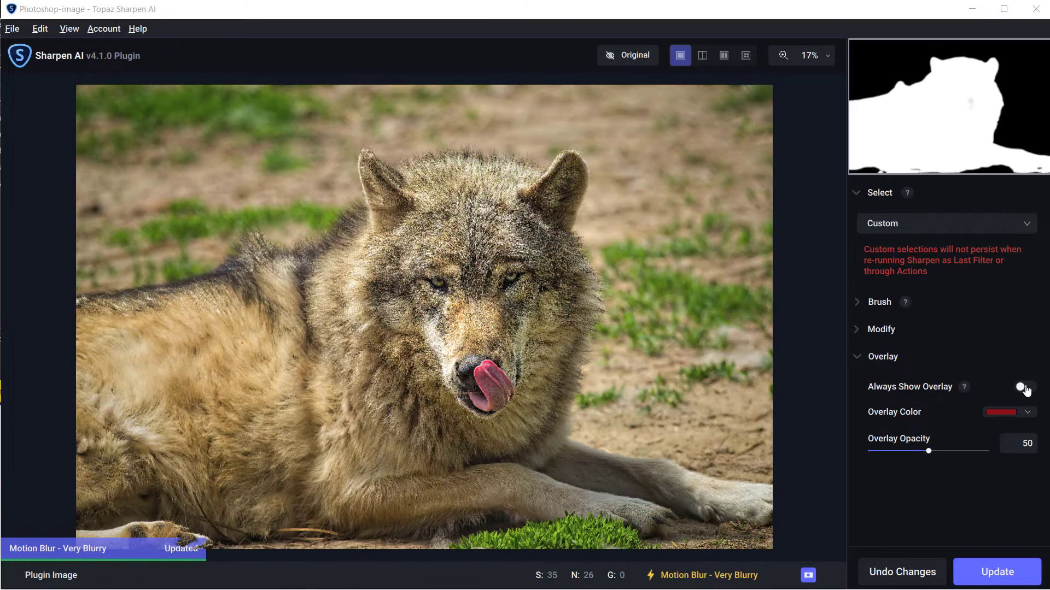
pyautogui.click(1024, 387)
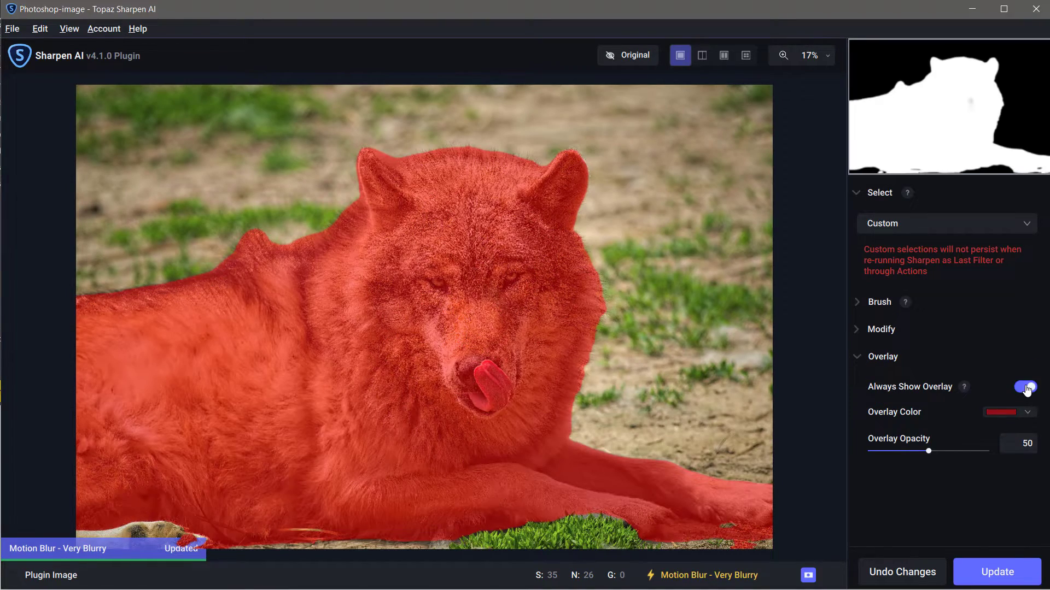
pyautogui.click(1026, 388)
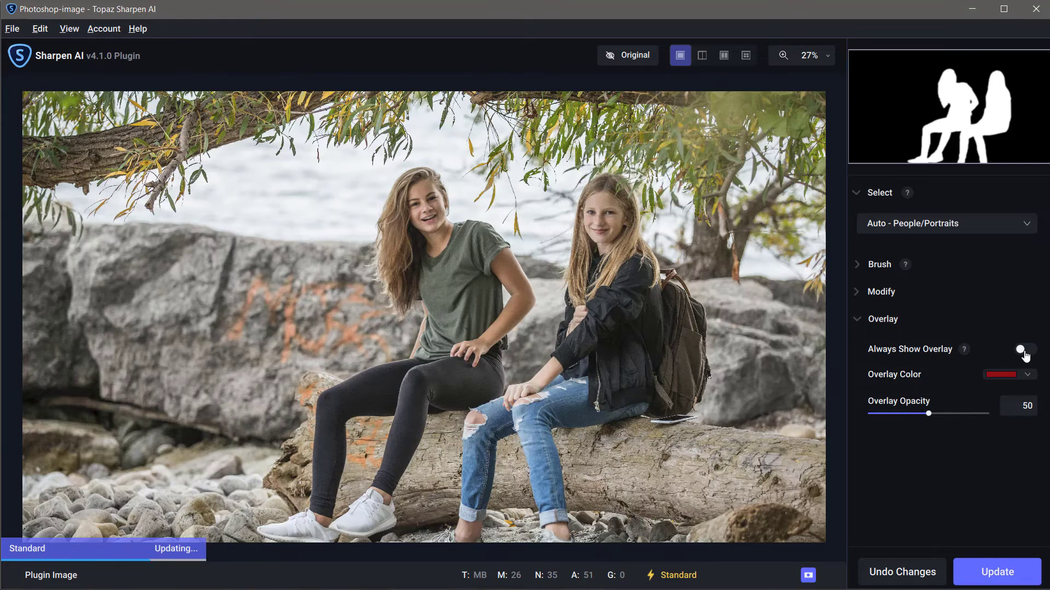
pyautogui.click(1024, 350)
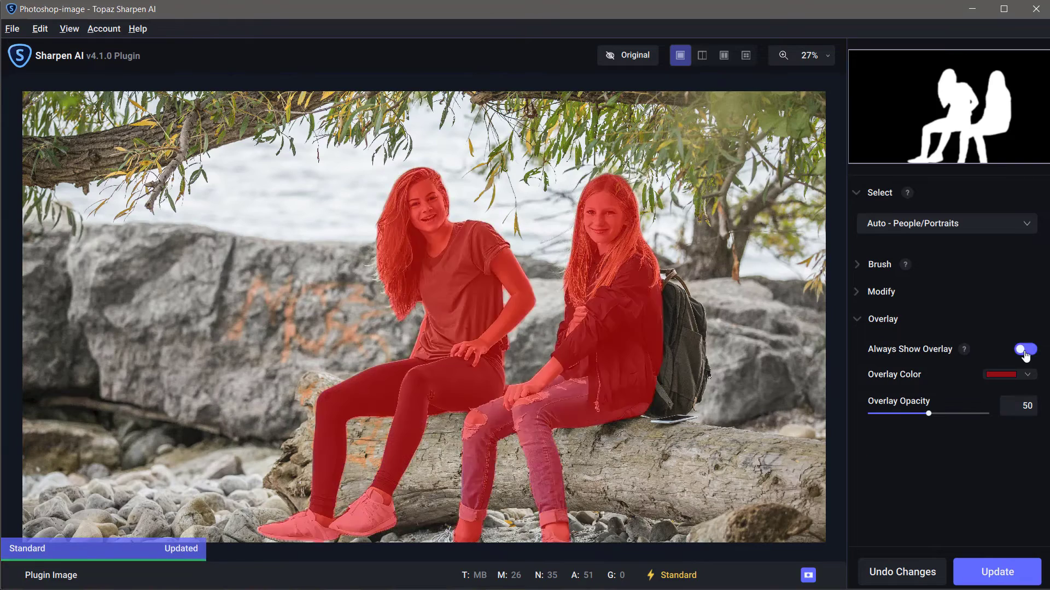
pyautogui.click(1025, 350)
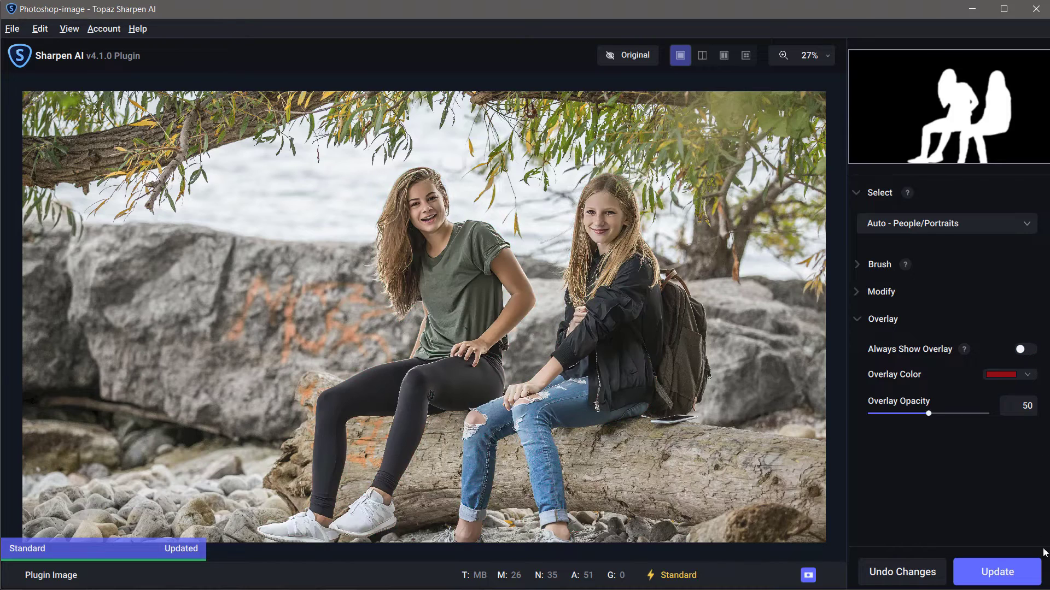
pyautogui.click(1020, 350)
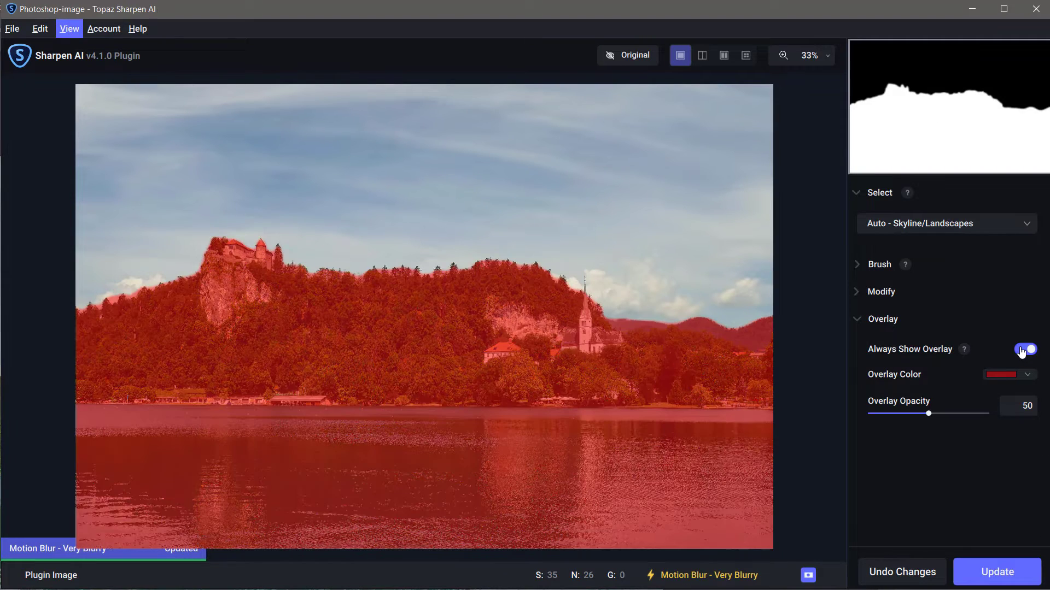
pyautogui.click(1021, 350)
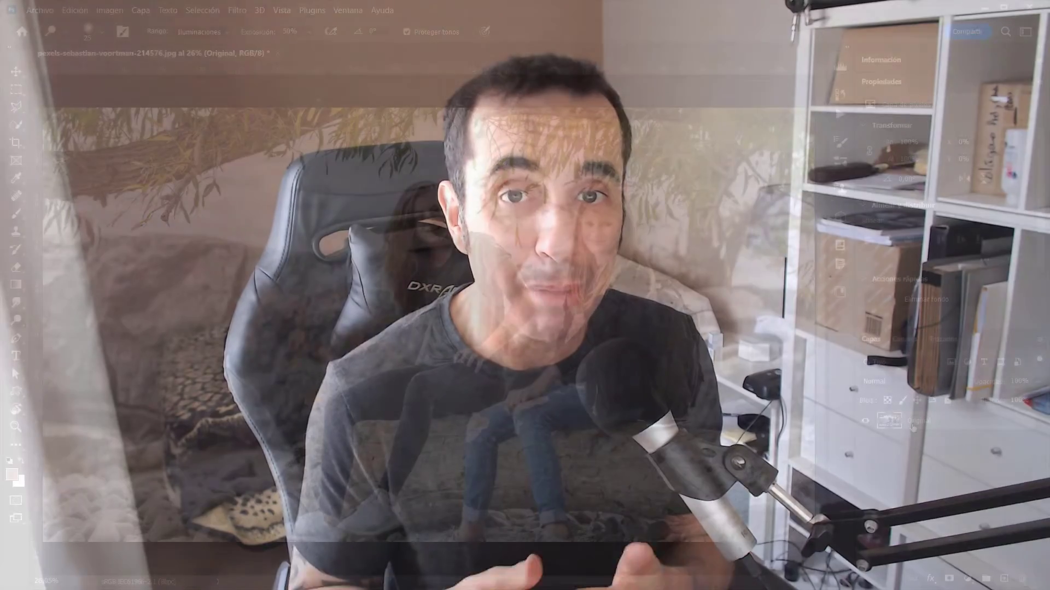
# Duplicate the Original layer and apply Topaz Sharpen AI to the copy.
pyautogui.moveTo(912, 427); pyautogui.dragTo(1004, 578)
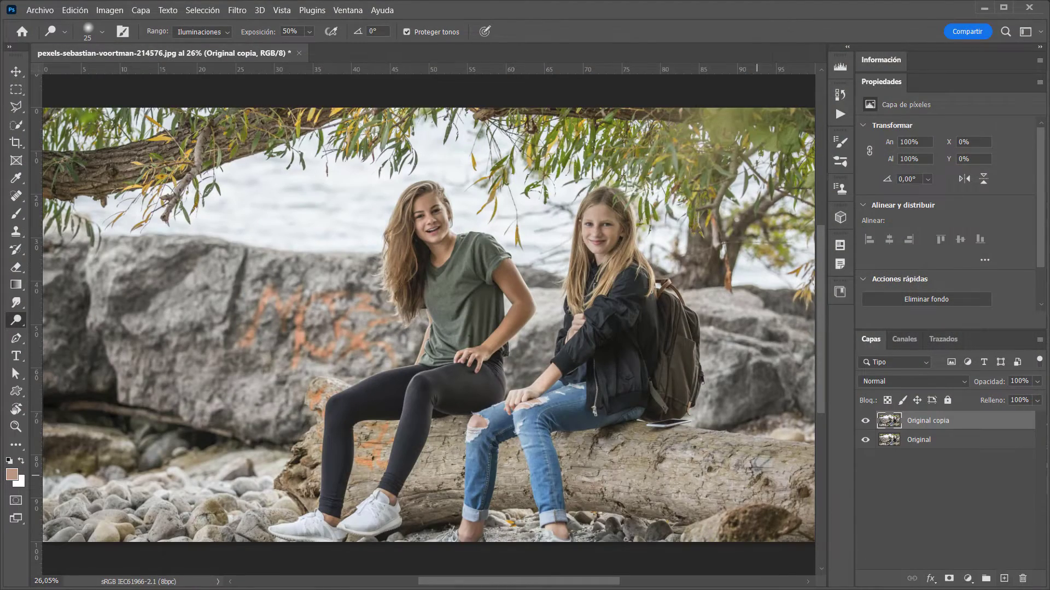
pyautogui.click(237, 10)
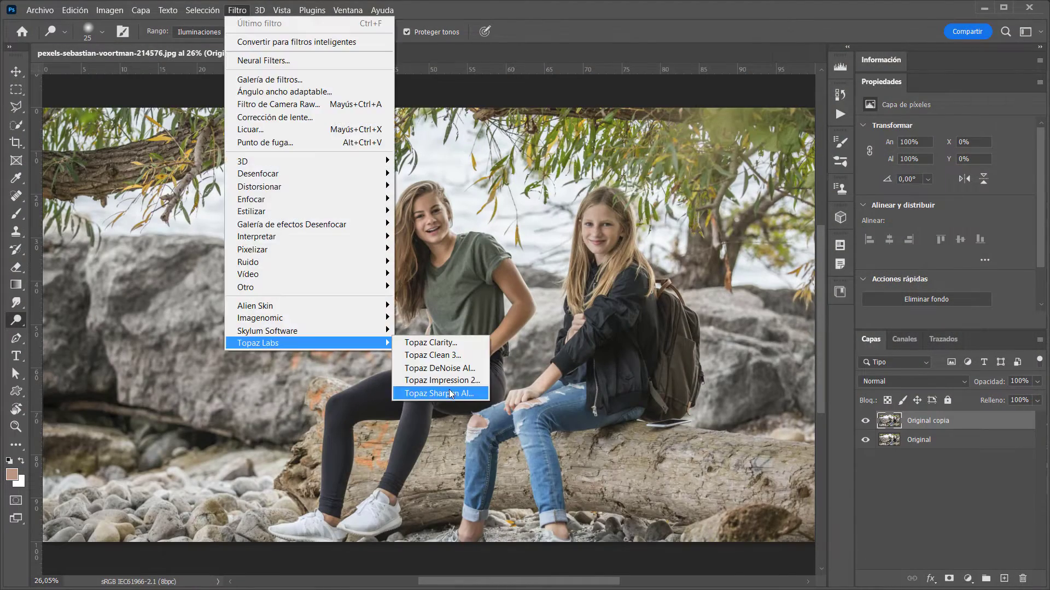
pyautogui.click(468, 393)
pyautogui.click(875, 569)
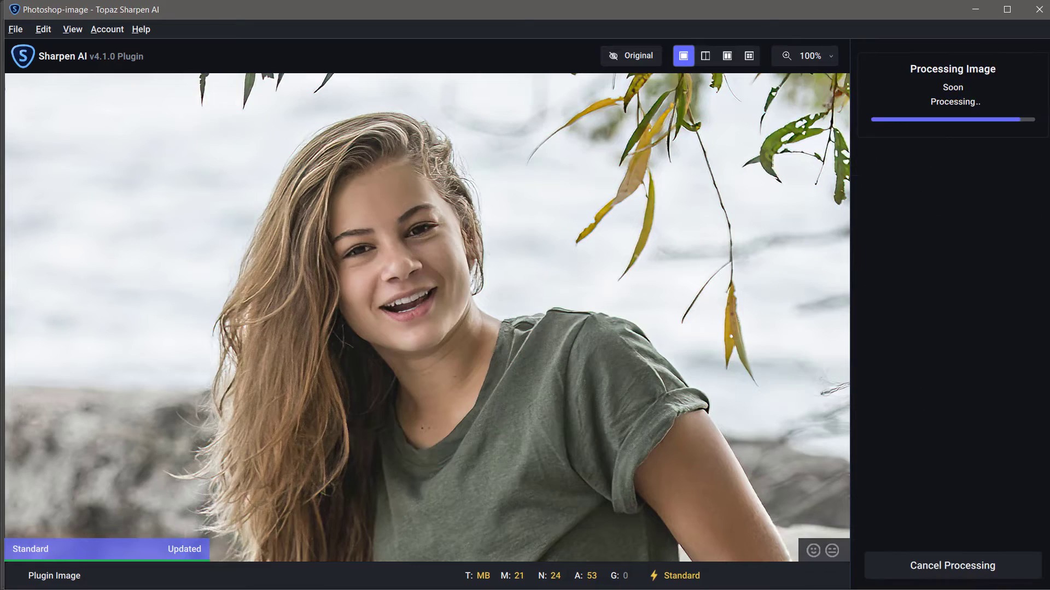
# Mask the sharpened layer to the two girls using Select Subject, and view the mask alone.
pyautogui.click(203, 10)
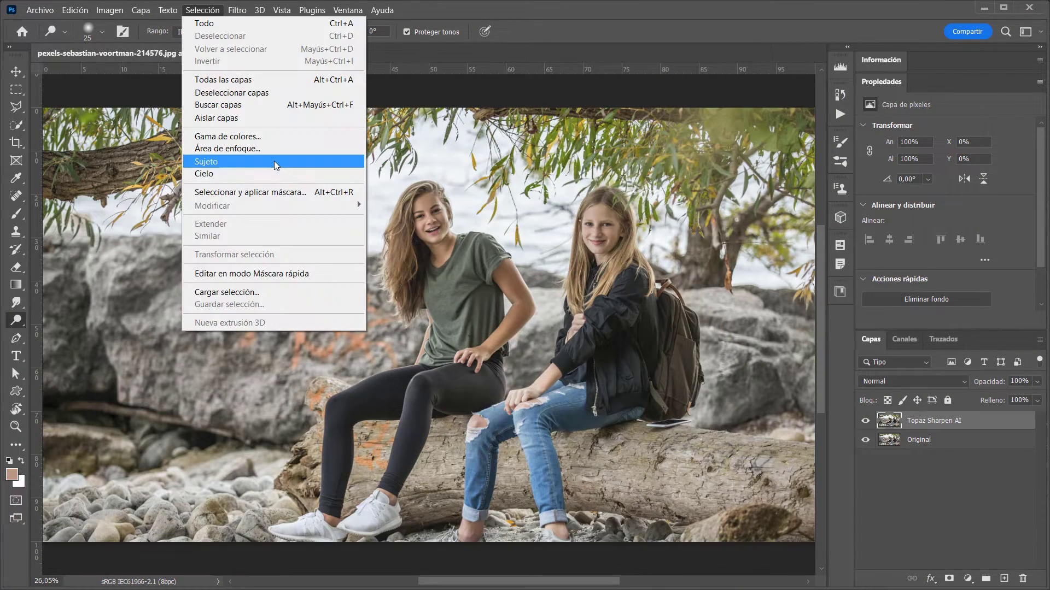
pyautogui.click(276, 162)
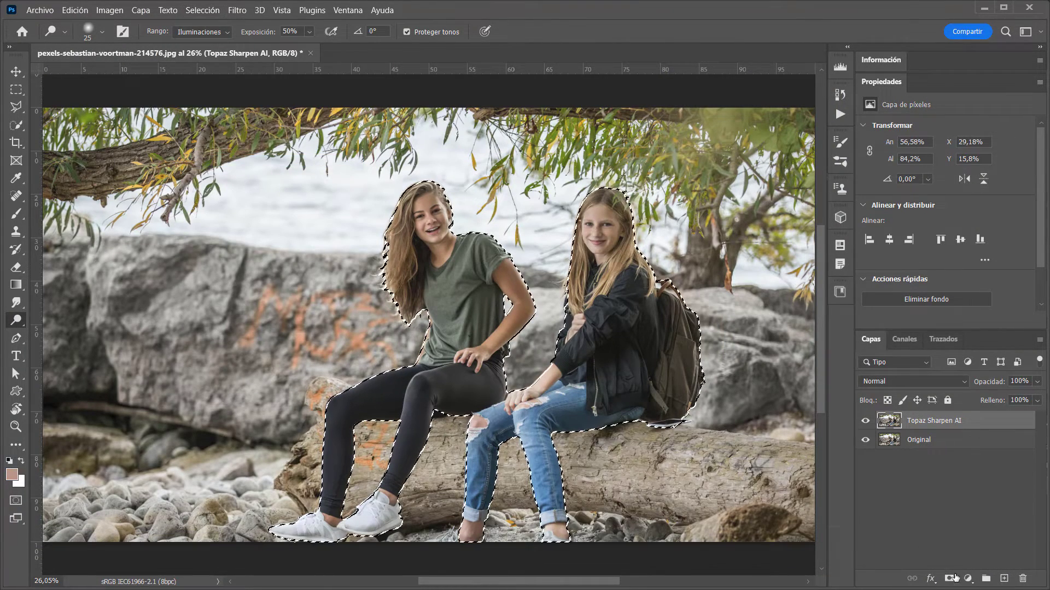
pyautogui.click(949, 578)
pyautogui.keyDown('alt'); pyautogui.click(923, 421); pyautogui.keyUp('alt')
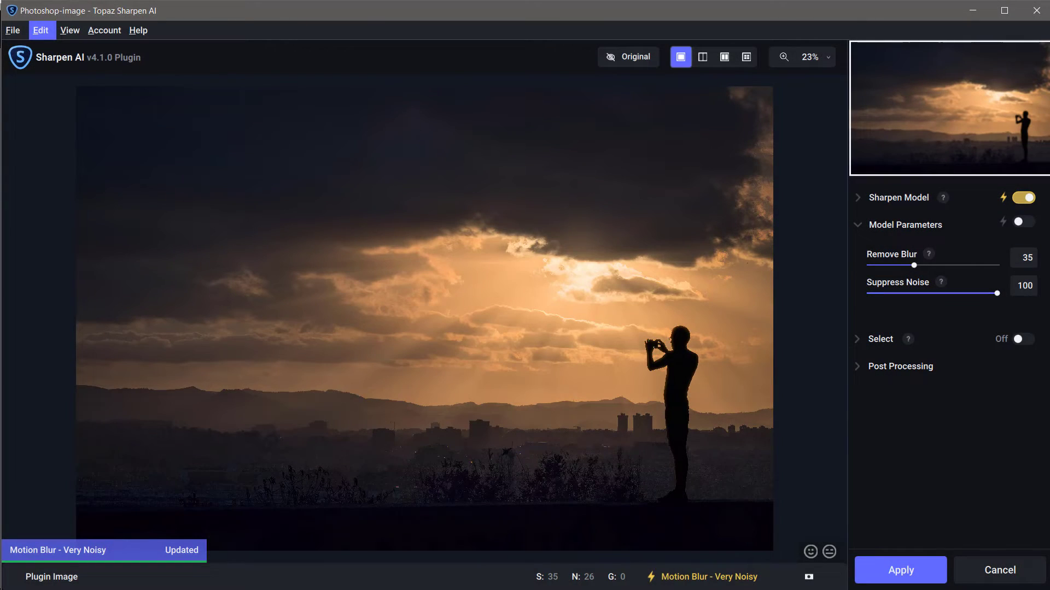
# Expand Post Processing, zoom to 200% on a sky area, and show the original for comparison.
pyautogui.click(857, 368)
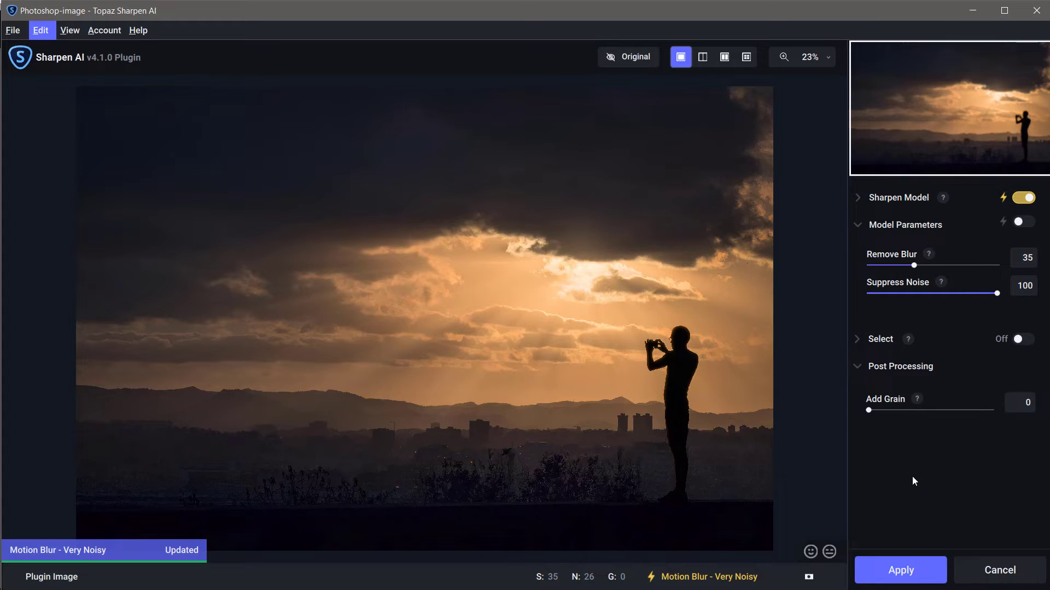
pyautogui.click(833, 63)
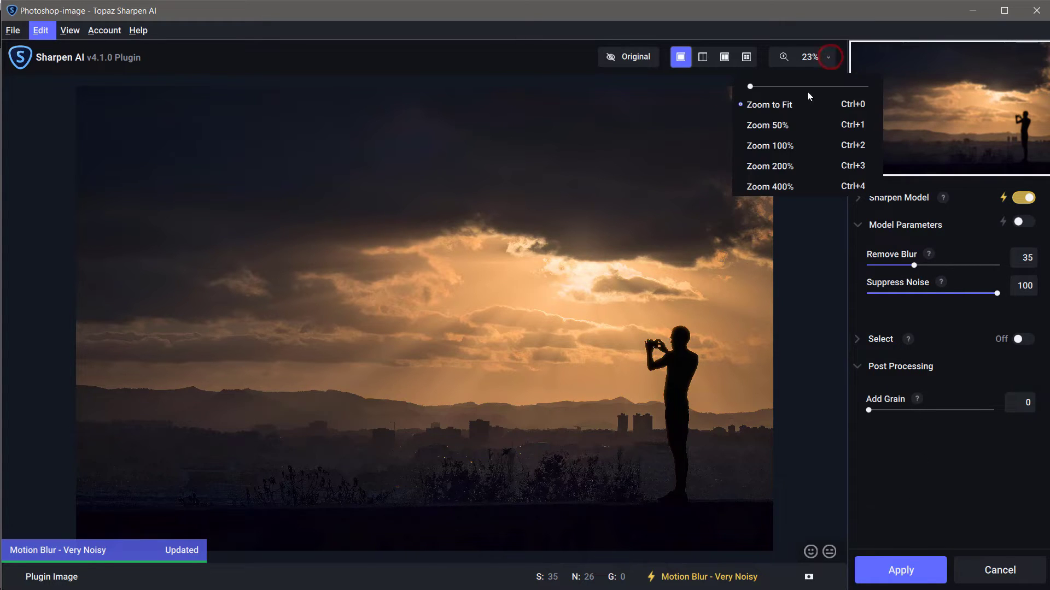
pyautogui.click(785, 162)
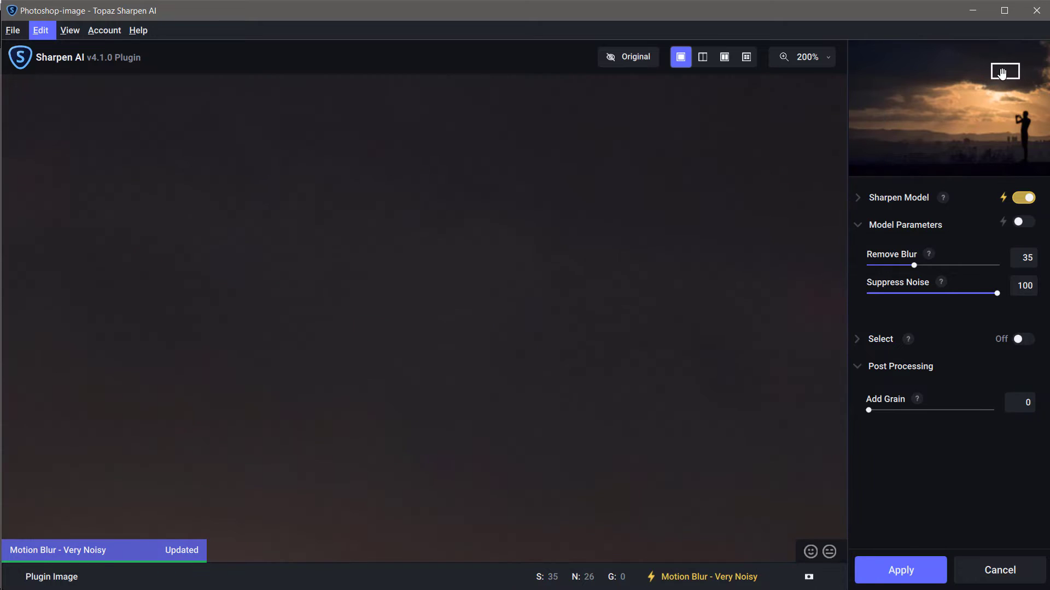
pyautogui.moveTo(1002, 74); pyautogui.dragTo(998, 74)
pyautogui.click(633, 57)
# Toggle between the original and processed sunset sky, ending on the processed preview.
pyautogui.click(632, 57)
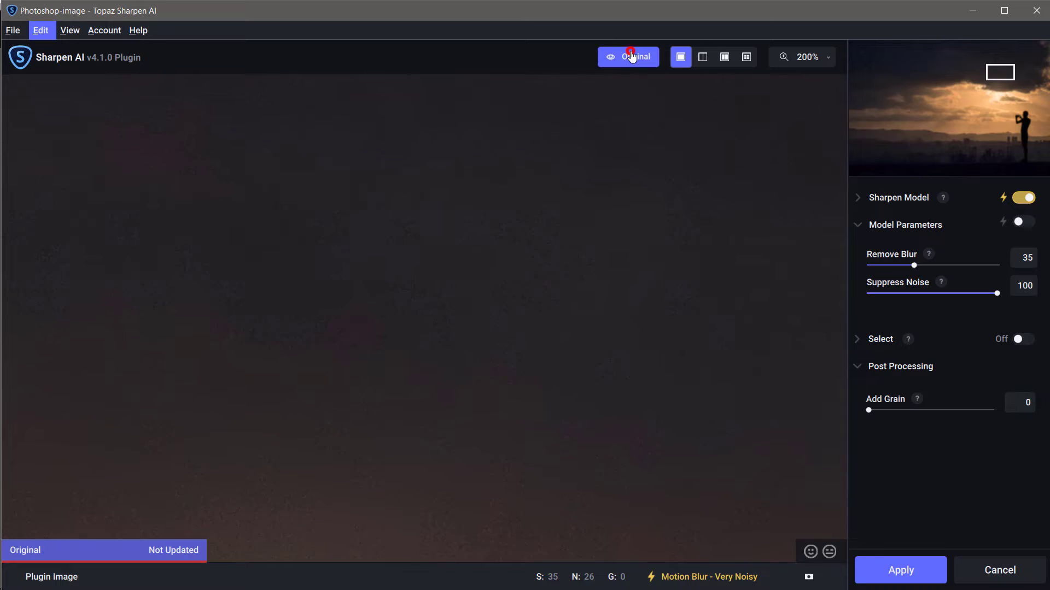
pyautogui.click(632, 56)
pyautogui.click(632, 57)
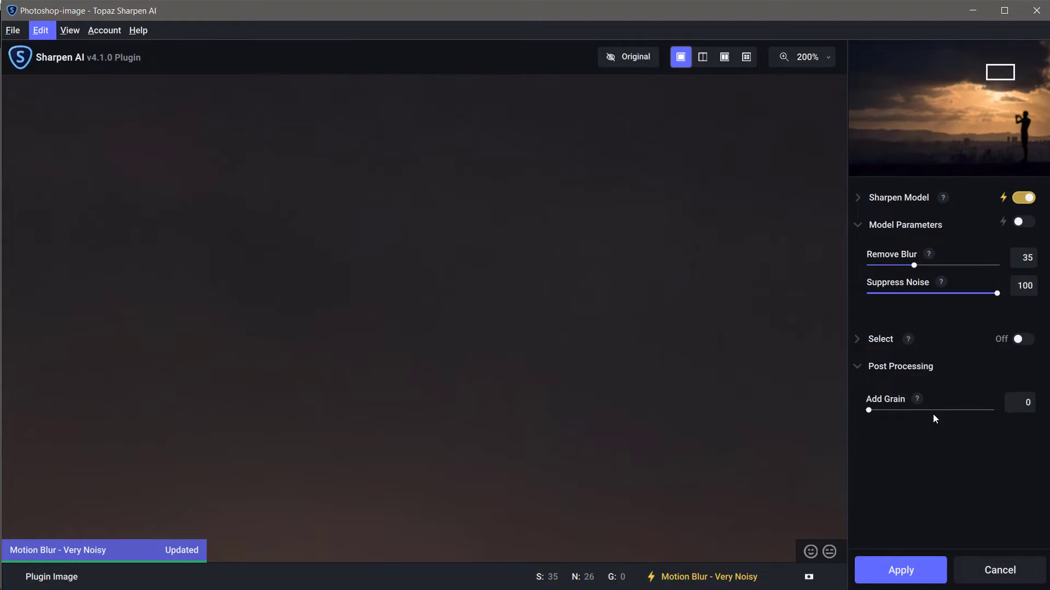
# Set Add Grain to 54 and fit the whole sunset image in view.
pyautogui.moveTo(869, 410); pyautogui.dragTo(970, 411)
pyautogui.click(934, 411)
pyautogui.moveTo(934, 411); pyautogui.dragTo(935, 411)
pyautogui.click(827, 62)
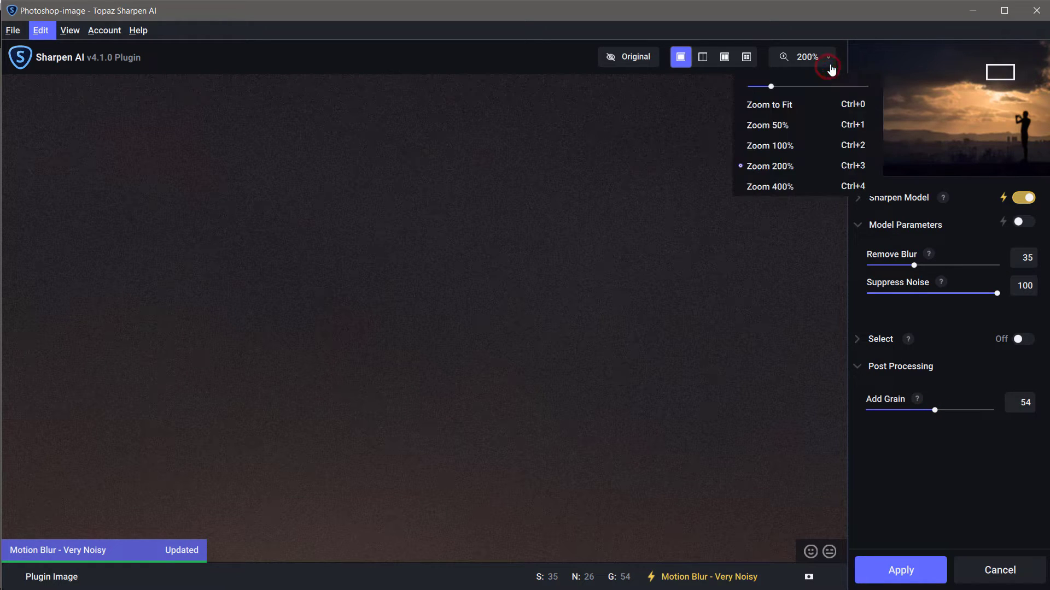
pyautogui.click(830, 106)
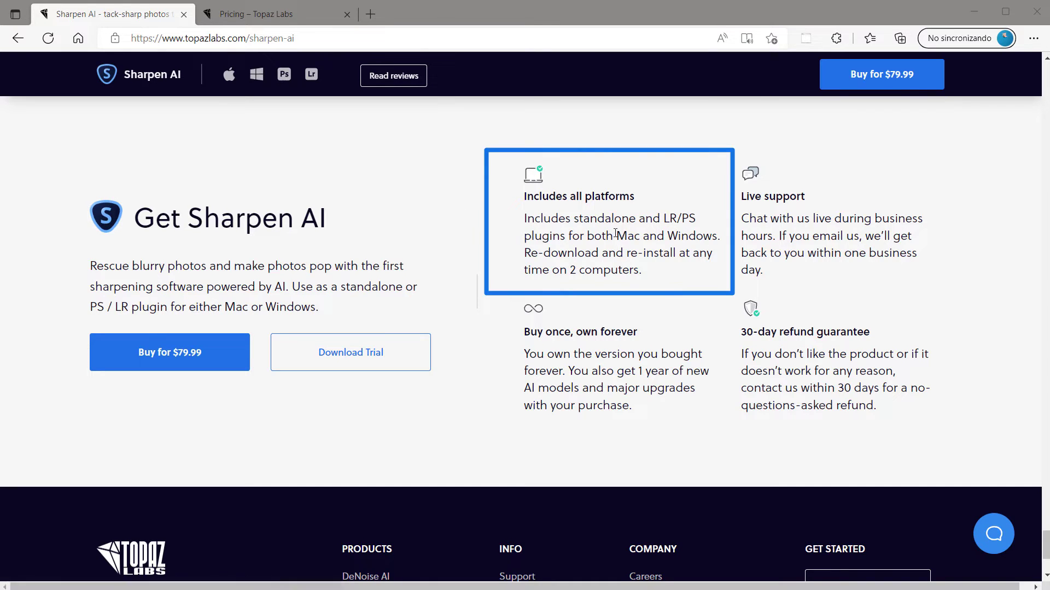
# Highlight the Mac and Windows, 2-computer install, and live support benefits on the product page.
pyautogui.moveTo(615, 234); pyautogui.dragTo(718, 236)
pyautogui.click(653, 271)
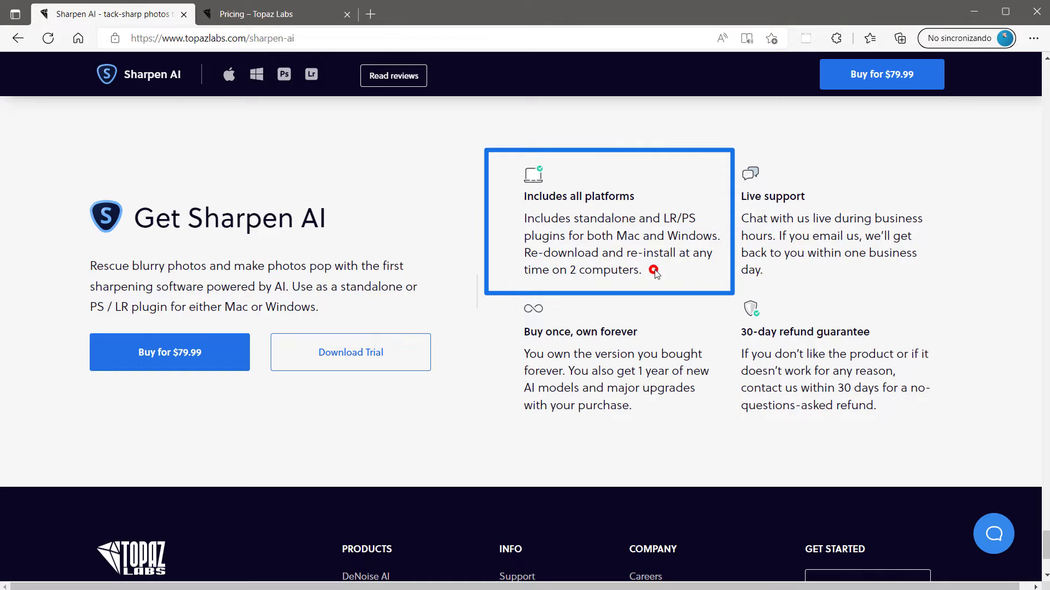
pyautogui.moveTo(660, 277); pyautogui.dragTo(570, 272)
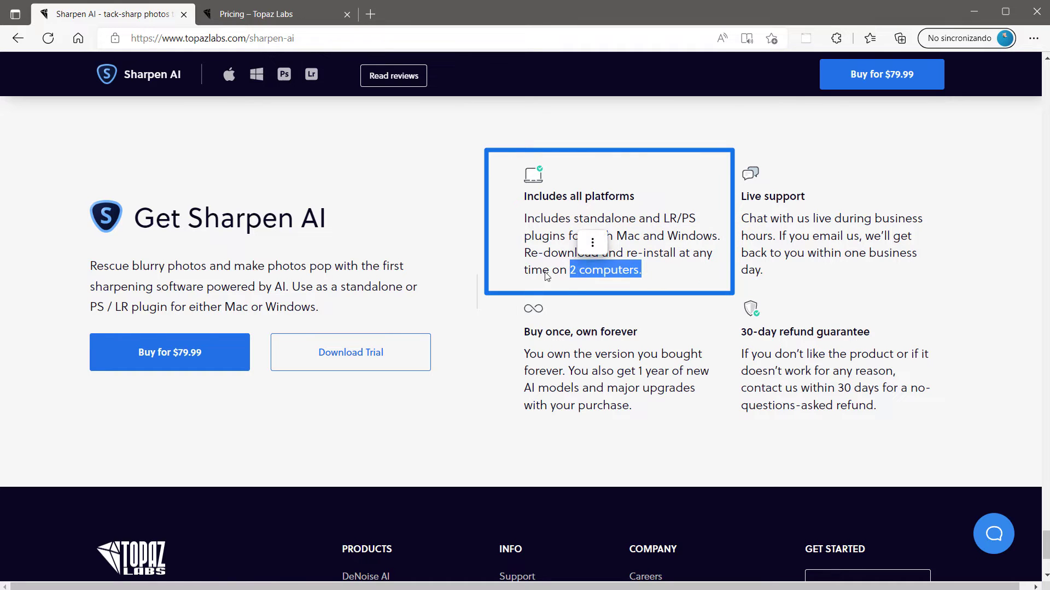
pyautogui.click(964, 253)
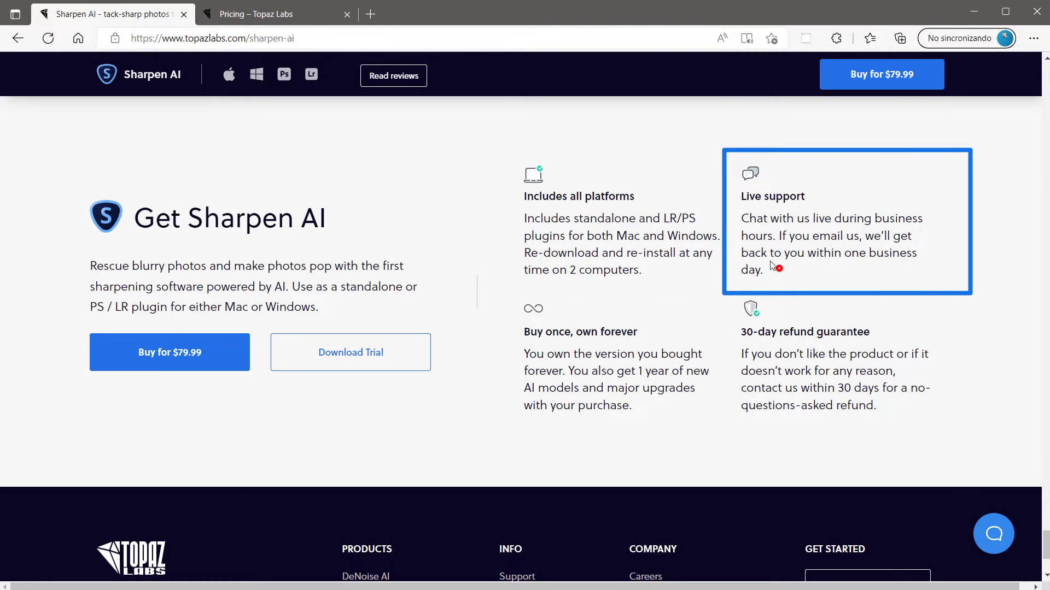
pyautogui.moveTo(783, 270); pyautogui.dragTo(742, 193)
pyautogui.click(974, 226)
# Highlight the buy-once and 30-day refund terms, point out Download Trial, then go to Pricing.
pyautogui.moveTo(524, 334); pyautogui.dragTo(643, 405)
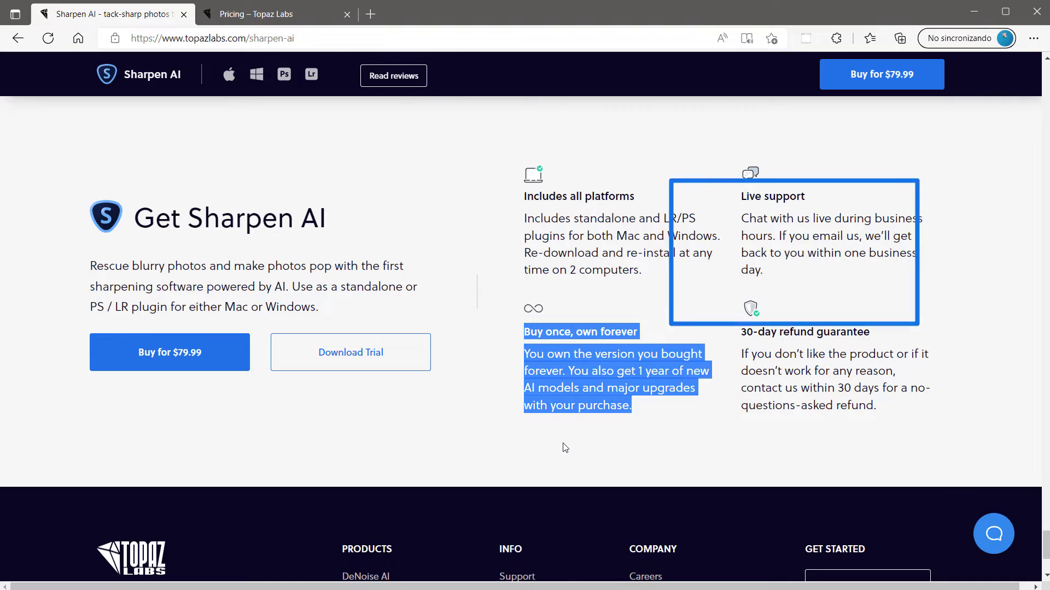
pyautogui.click(822, 374)
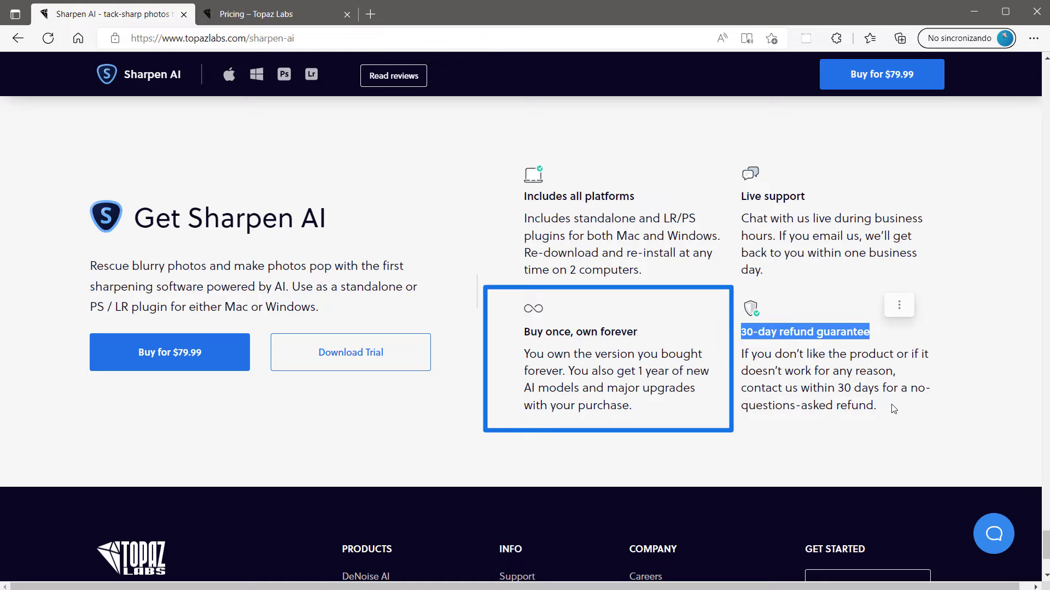
pyautogui.moveTo(893, 409); pyautogui.dragTo(741, 345)
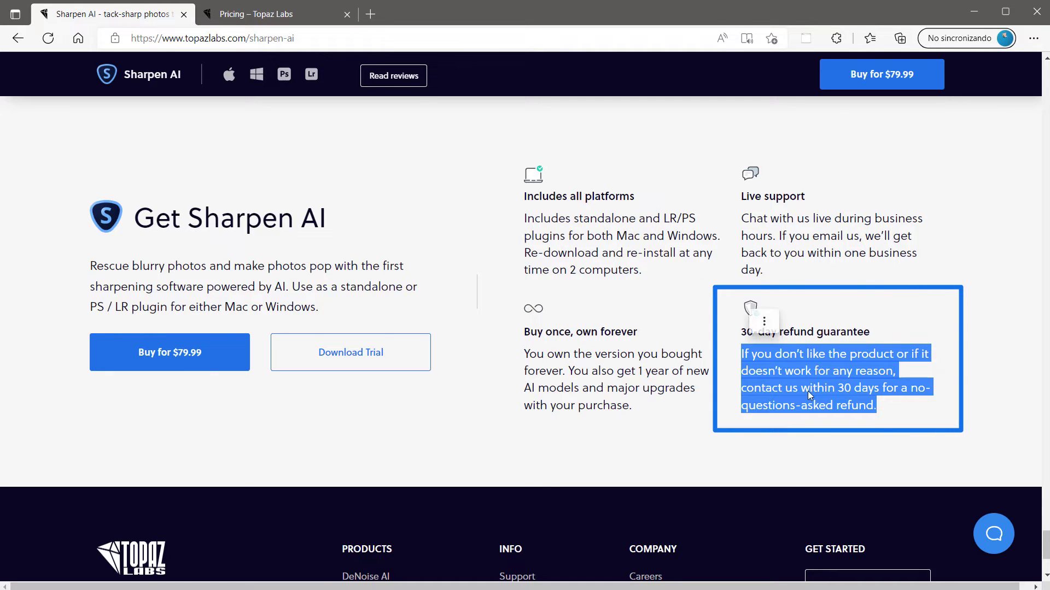
pyautogui.click(945, 419)
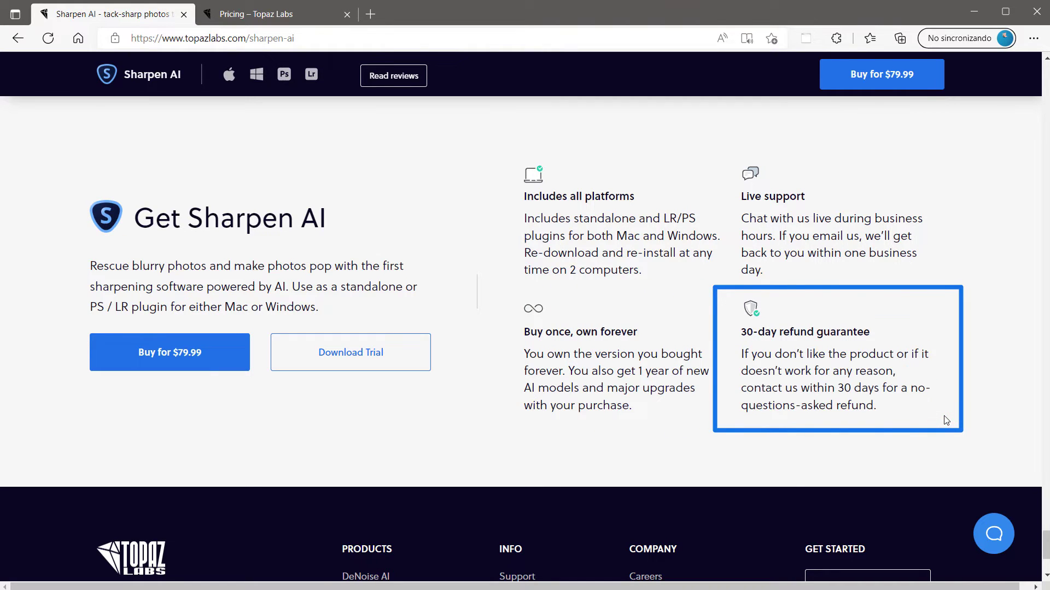
pyautogui.click(354, 353)
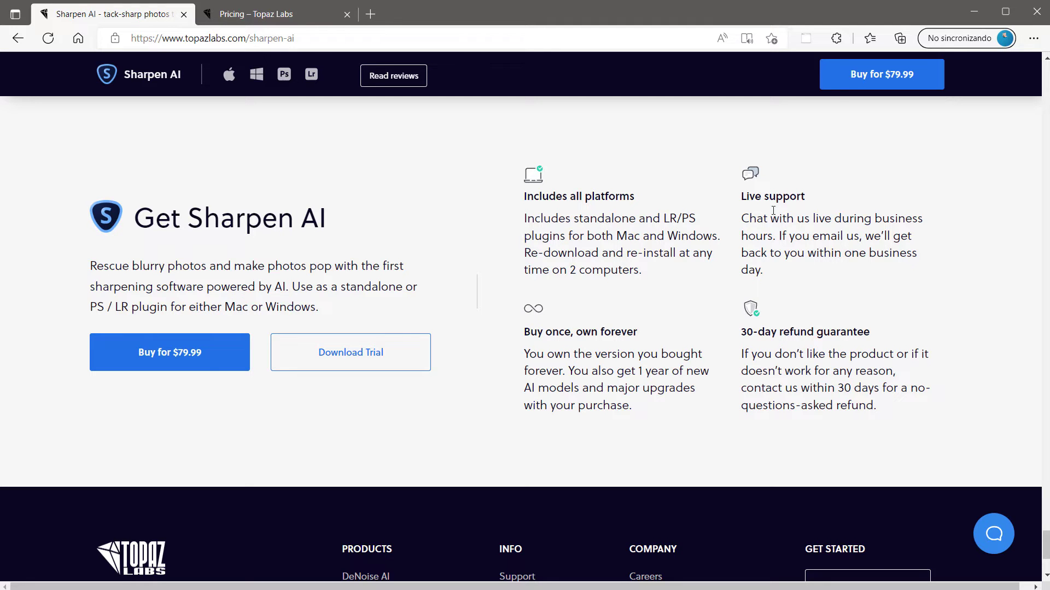
pyautogui.click(293, 22)
pyautogui.scroll(-2, 730, 411)
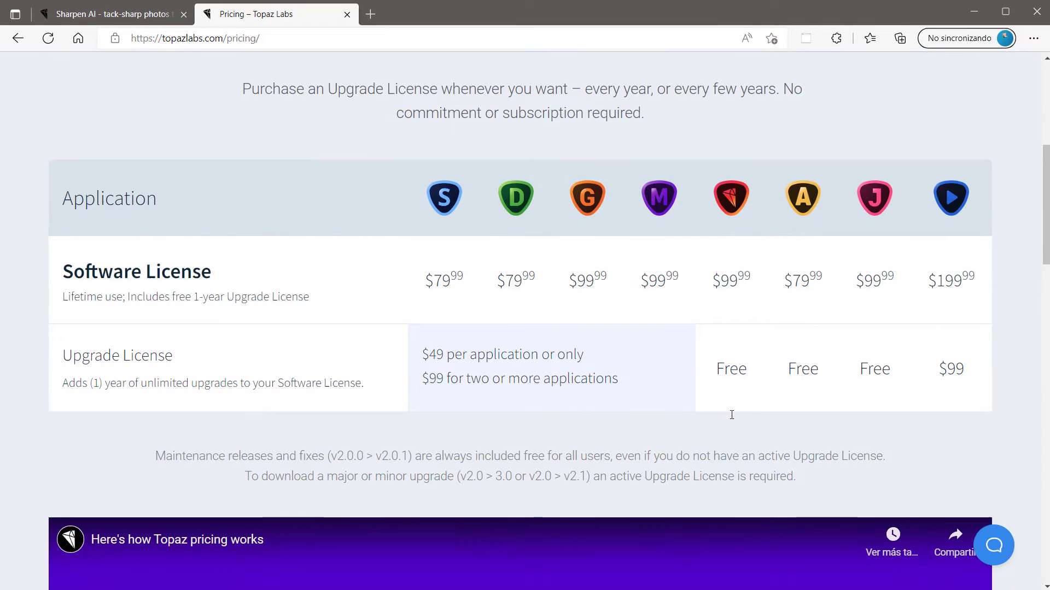
pyautogui.scroll(2, 727, 409)
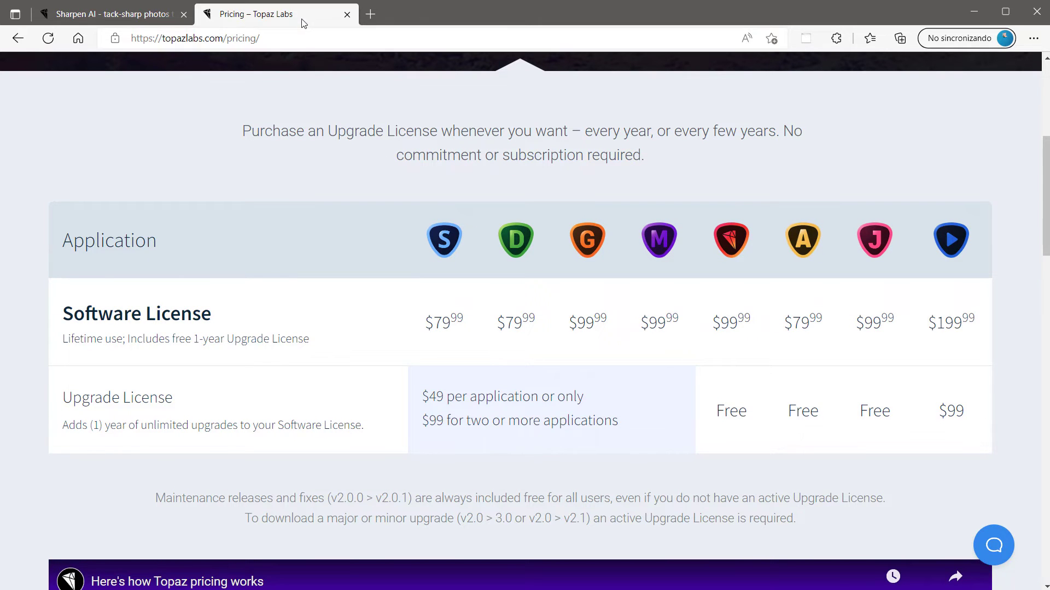
pyautogui.moveTo(813, 533); pyautogui.dragTo(148, 502)
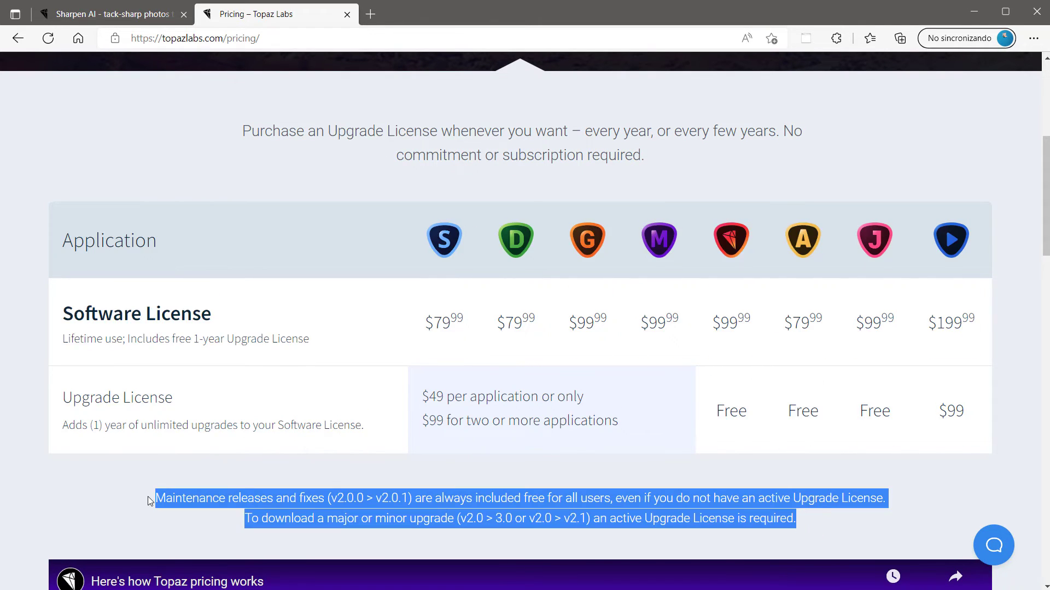
pyautogui.click(559, 418)
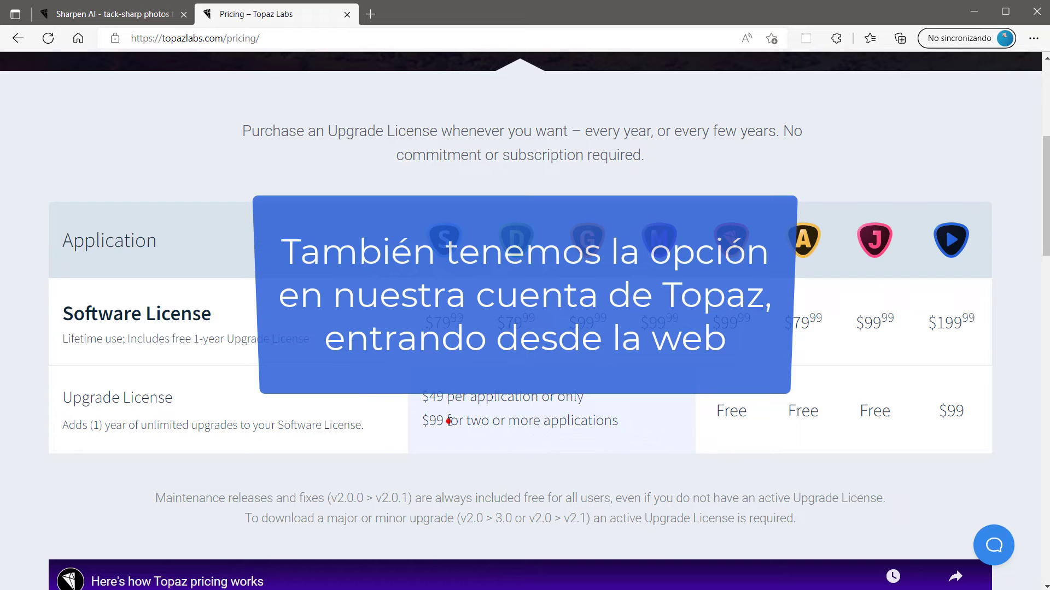
# Clear the $99 text highlight on the pricing page.
pyautogui.click(381, 472)
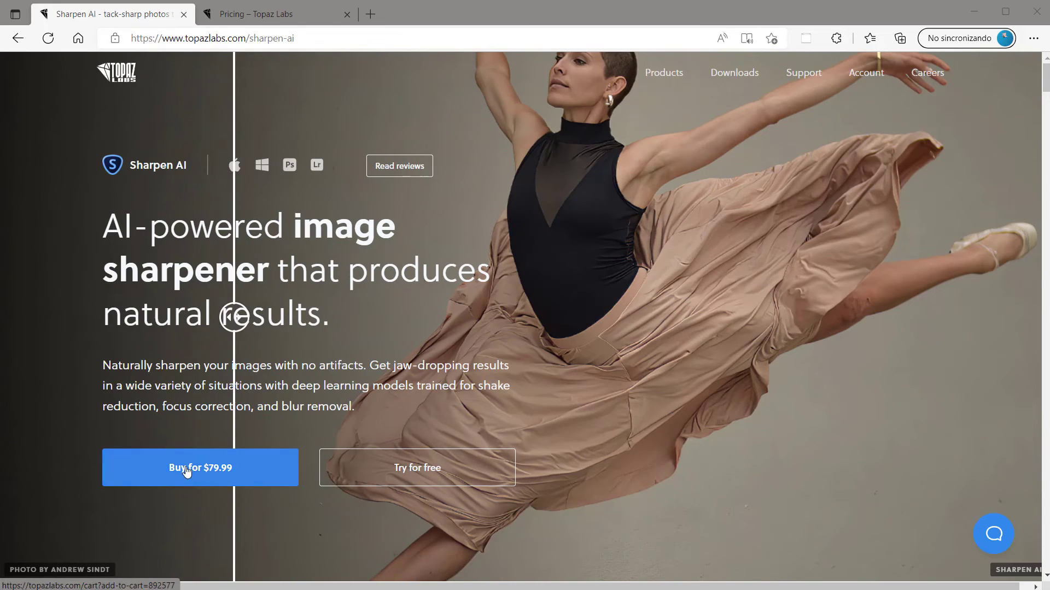
# Buy Sharpen AI for $79.99 and apply the saved discount coupon as a promo code.
pyautogui.click(198, 471)
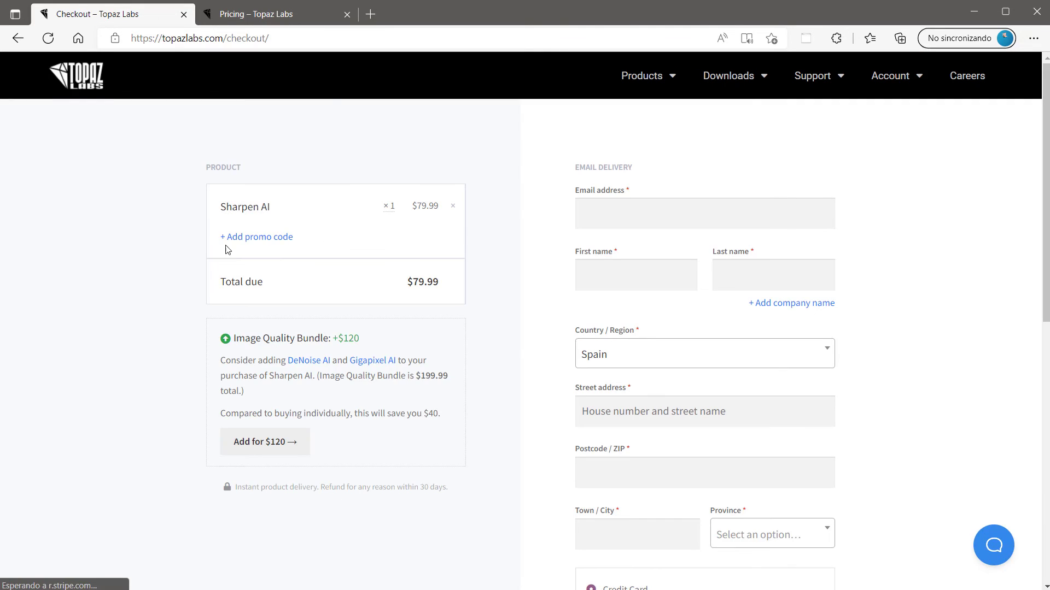
pyautogui.click(245, 239)
pyautogui.click(262, 245)
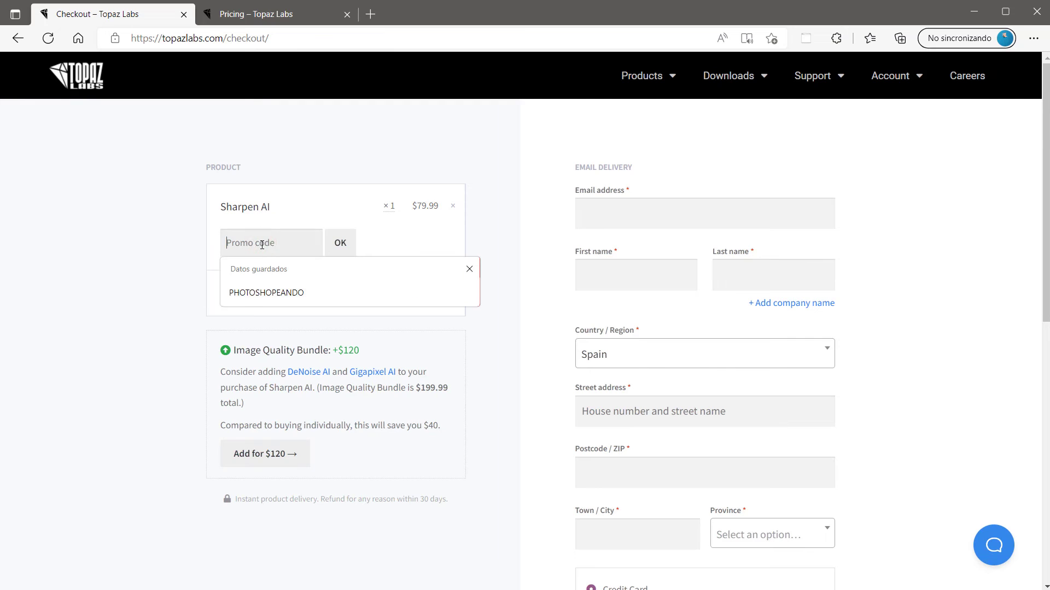
pyautogui.click(273, 294)
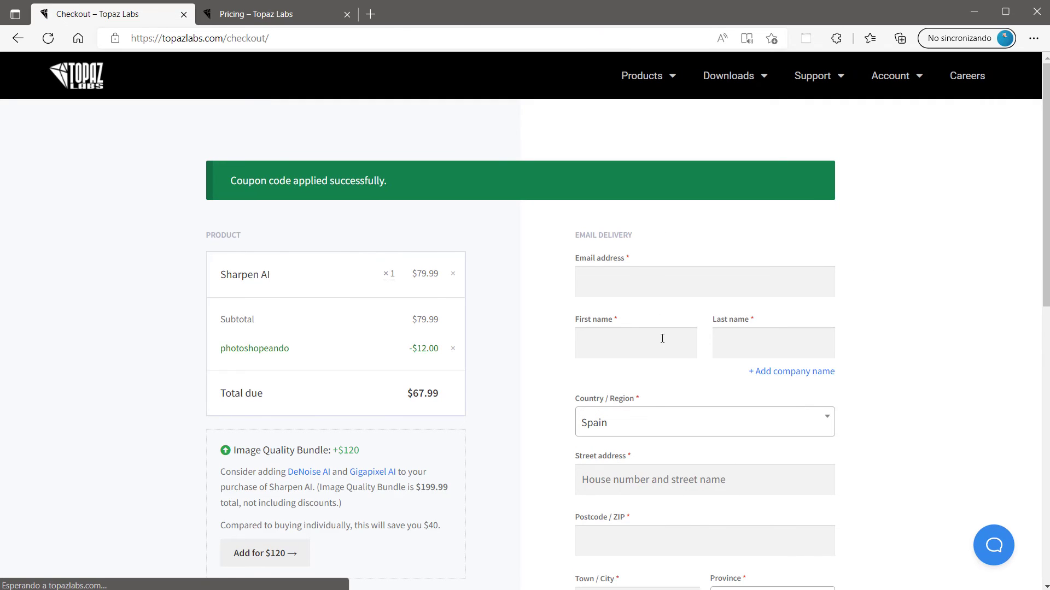
pyautogui.scroll(-3, 340, 513)
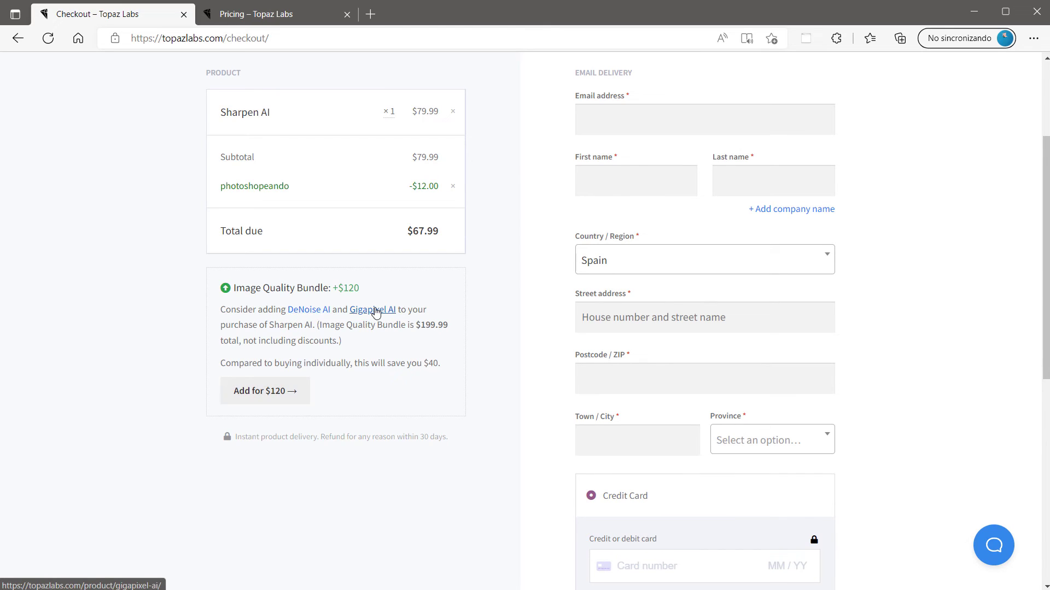
pyautogui.scroll(2, 441, 381)
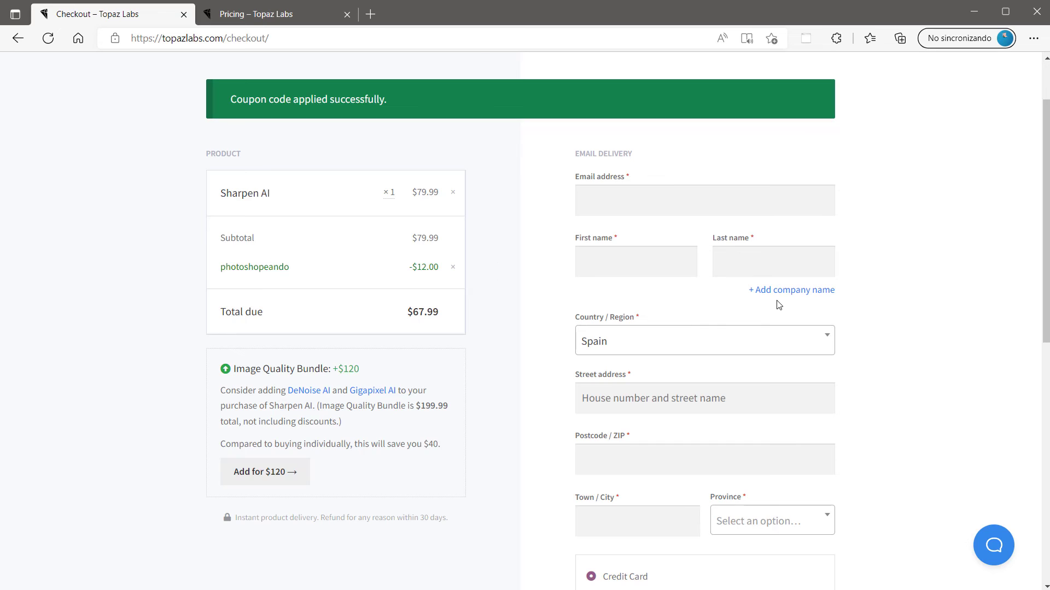
pyautogui.scroll(-3, 778, 304)
pyautogui.scroll(-3, 778, 304)
pyautogui.scroll(3, 773, 387)
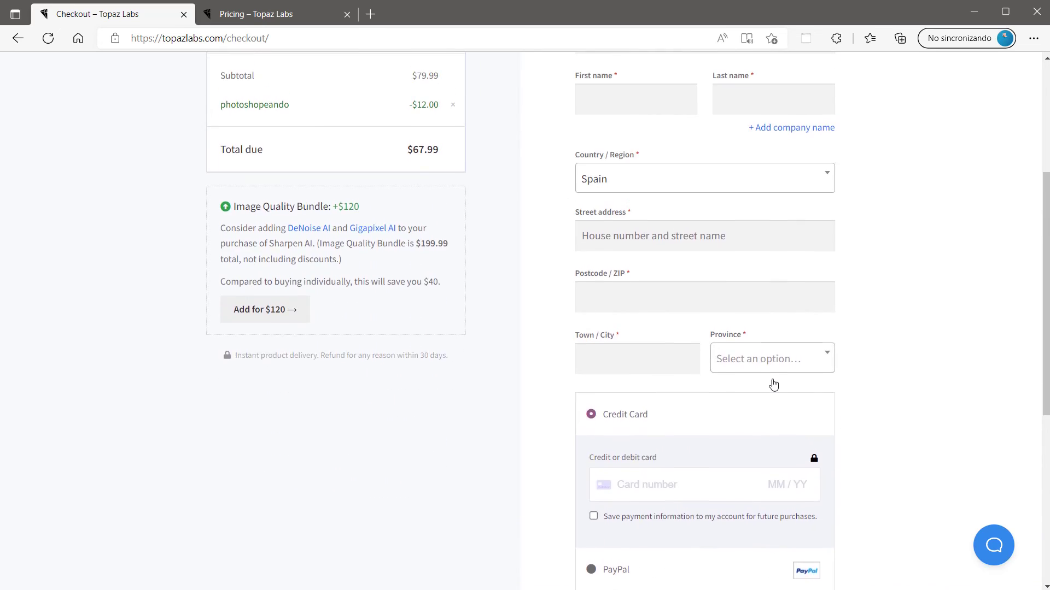
pyautogui.scroll(6, 773, 385)
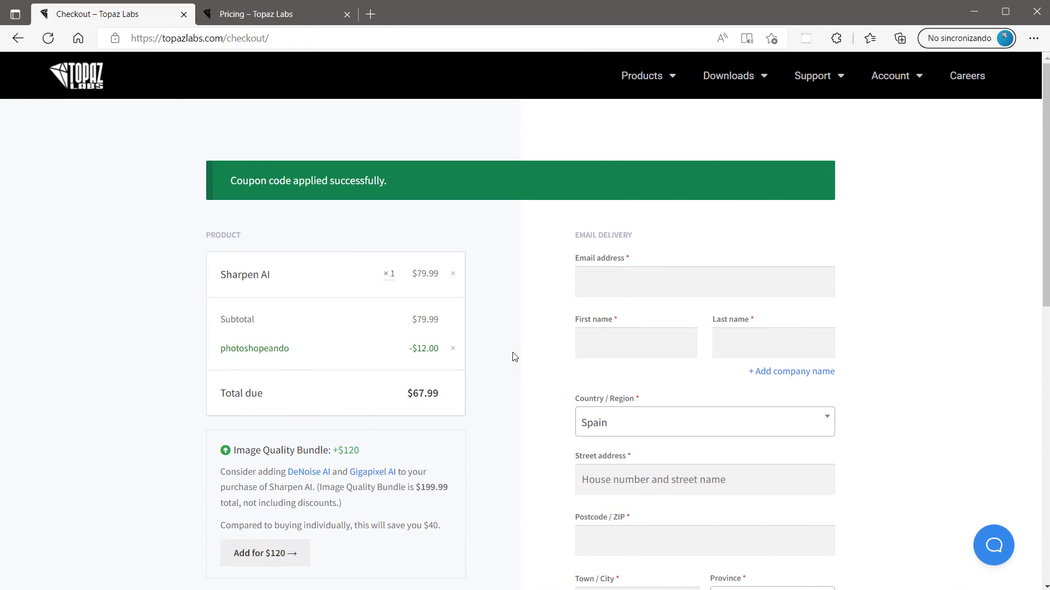